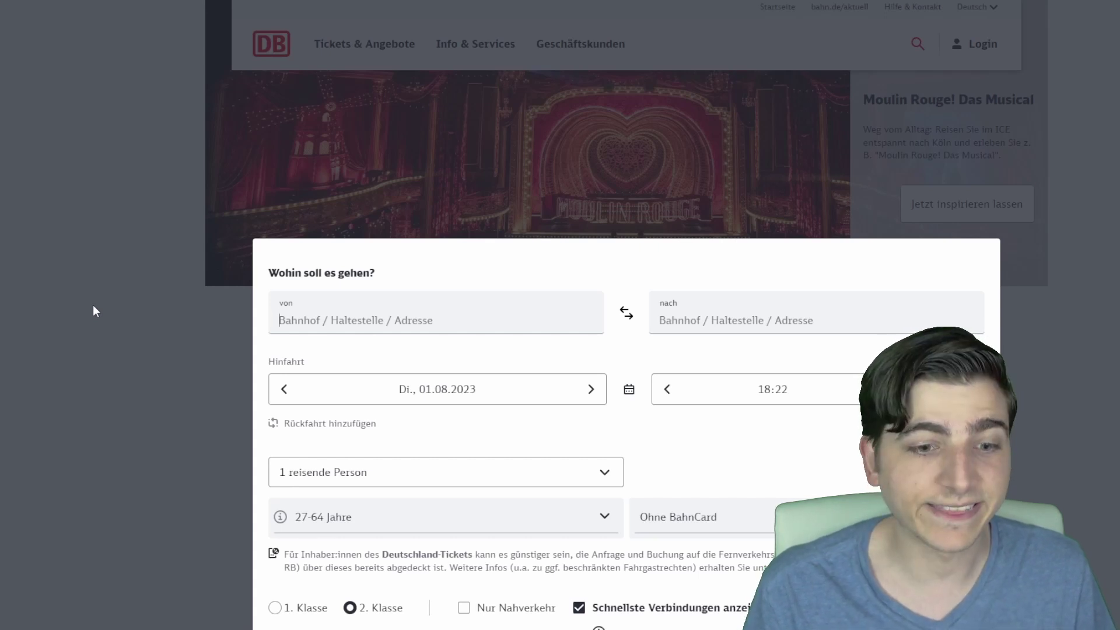
Set the journey's origin to Berlin Hbf and its destination to Hamburg Hbf
type("Berlin")
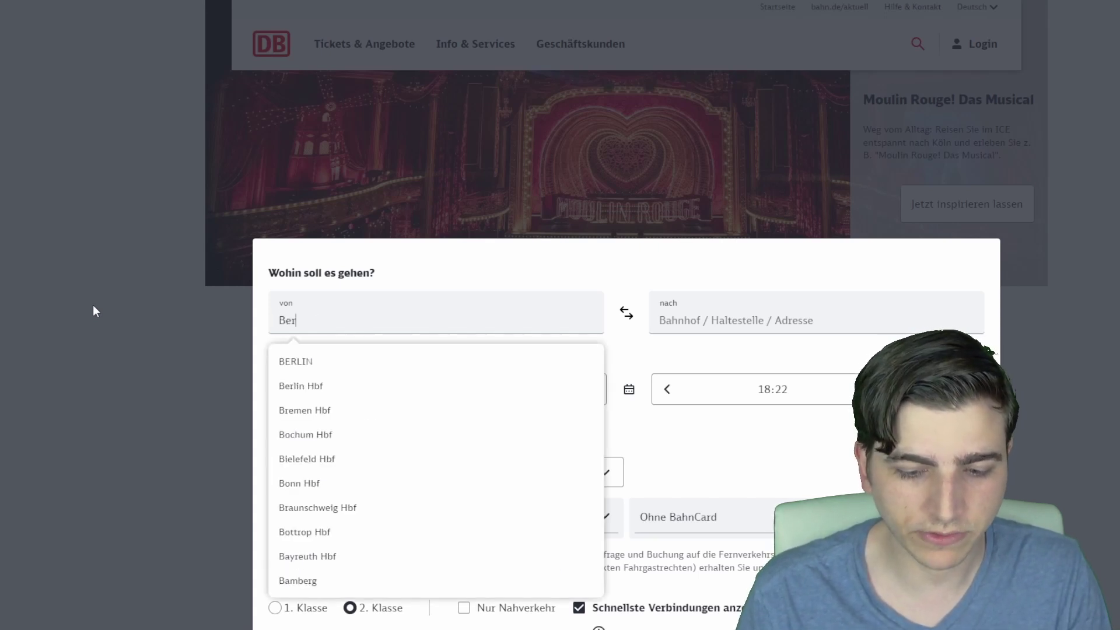
left_click(301, 362)
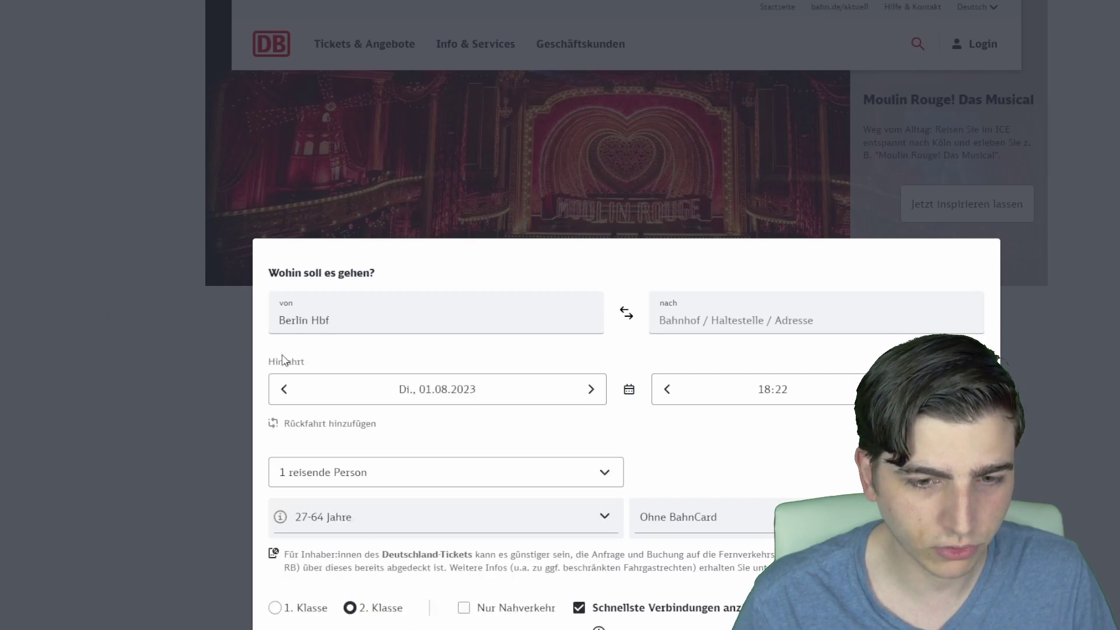
left_click(698, 321)
type("Hamburg")
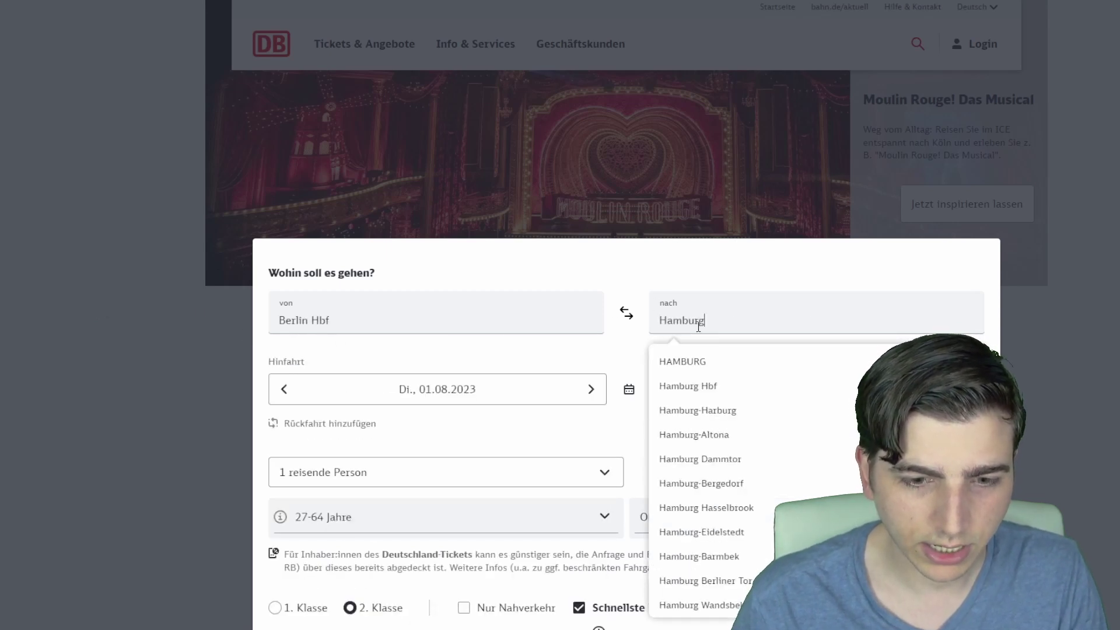
left_click(723, 386)
Set the outbound trip to 01.09.2023 with departure at 07:00 and search for connections
left_click(629, 390)
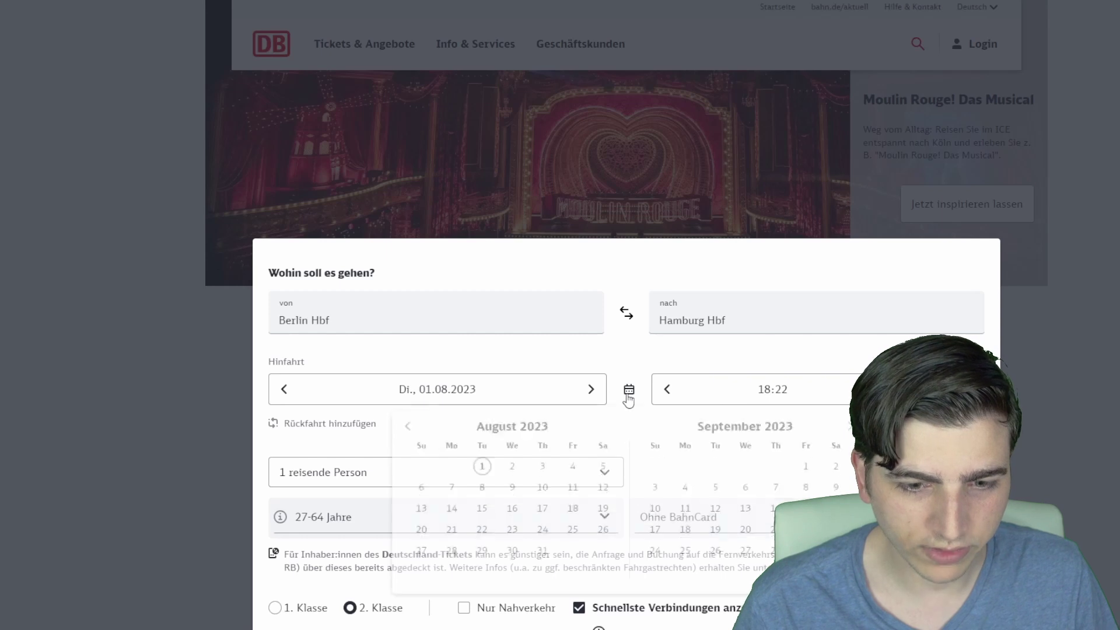
left_click(806, 472)
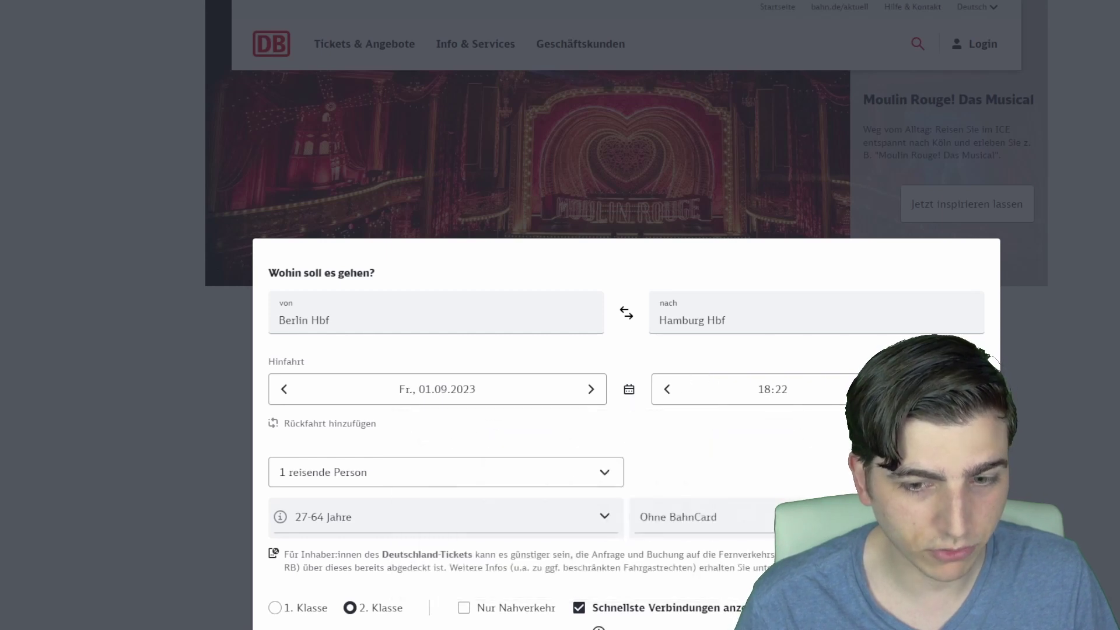
left_click(761, 391)
type("07:")
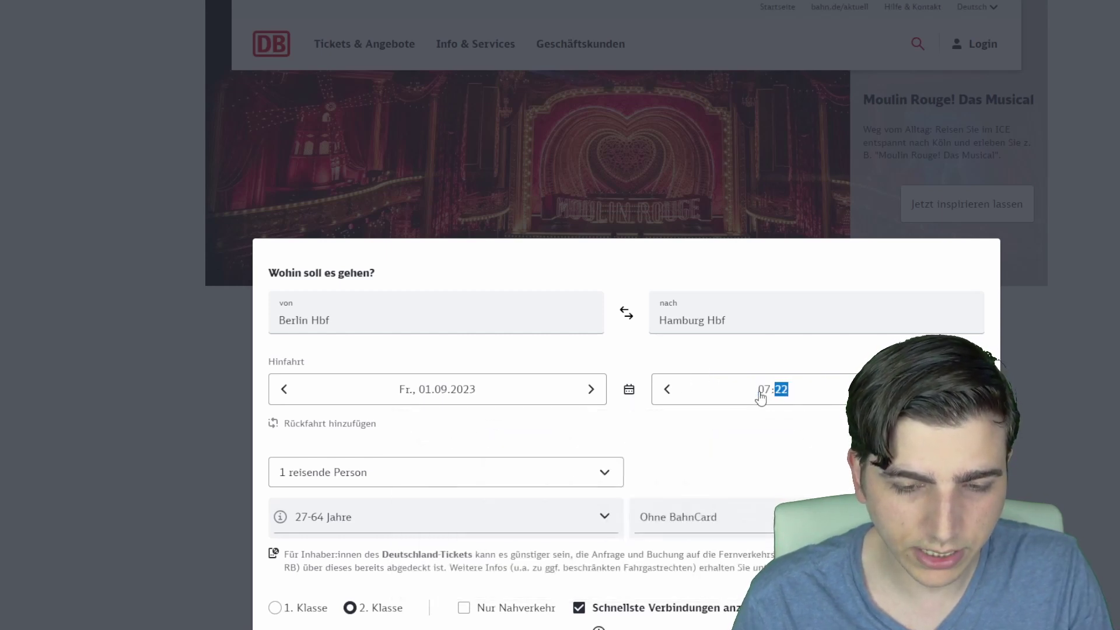
type("00")
scroll(685, 457, "down", 3)
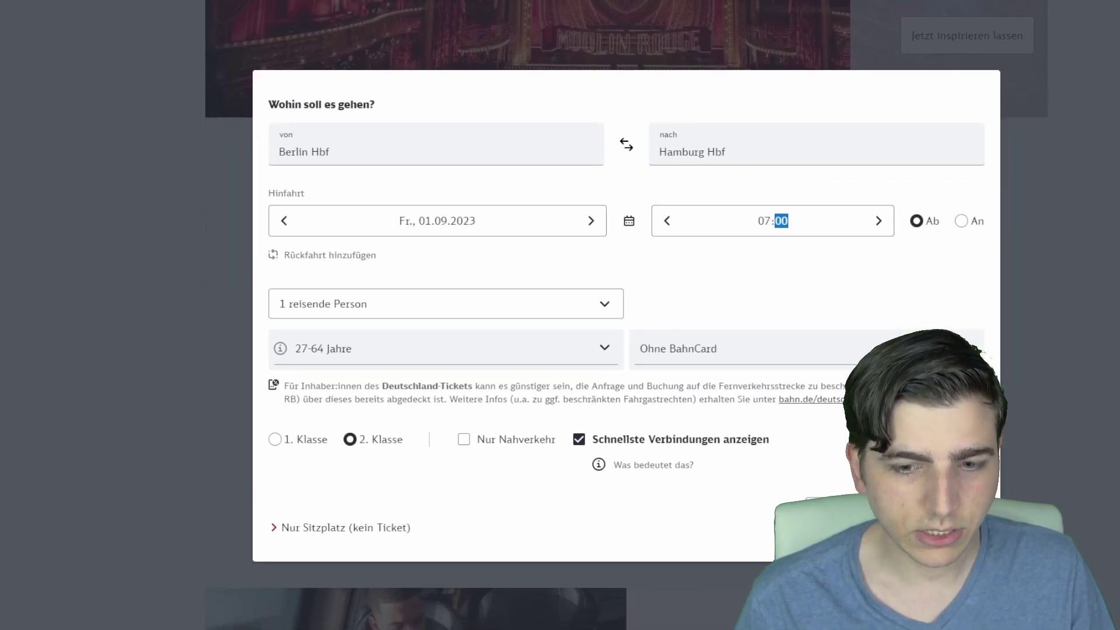
key("Tab")
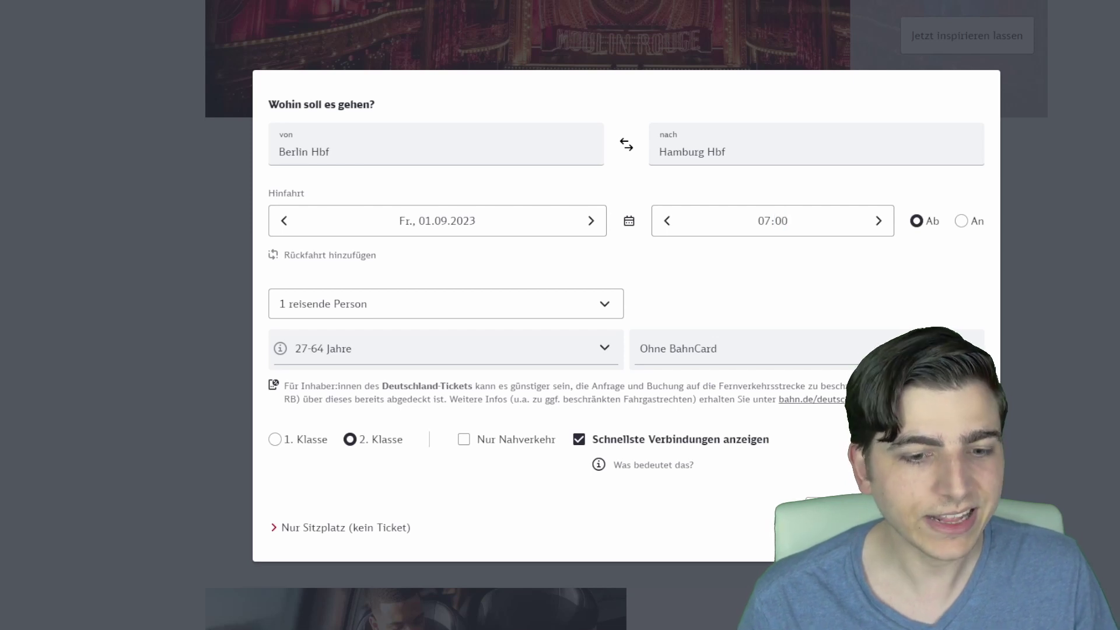
key("Return")
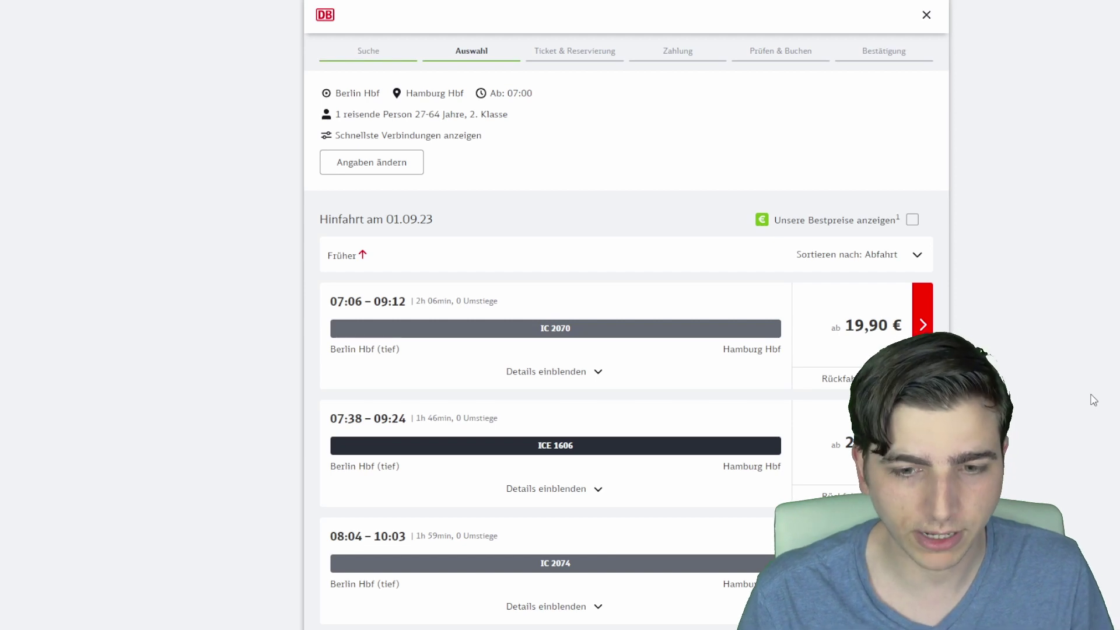
Check the train numbers and fares of the 07:06 and 07:38 connections
scroll(1093, 400, "down", 1)
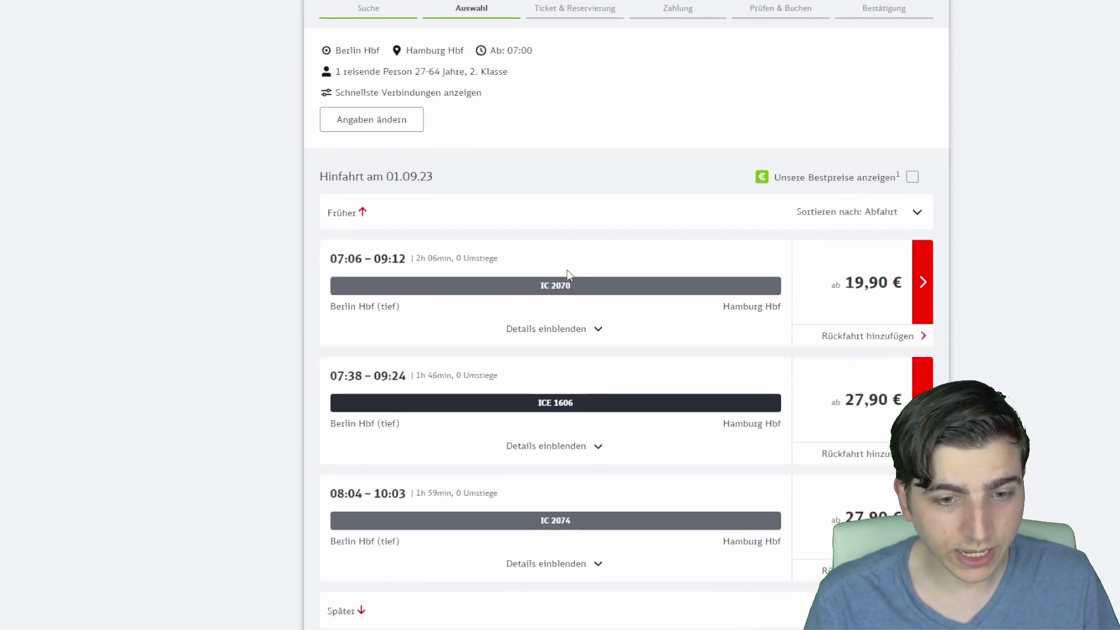
left_click_drag(572, 285, 516, 290)
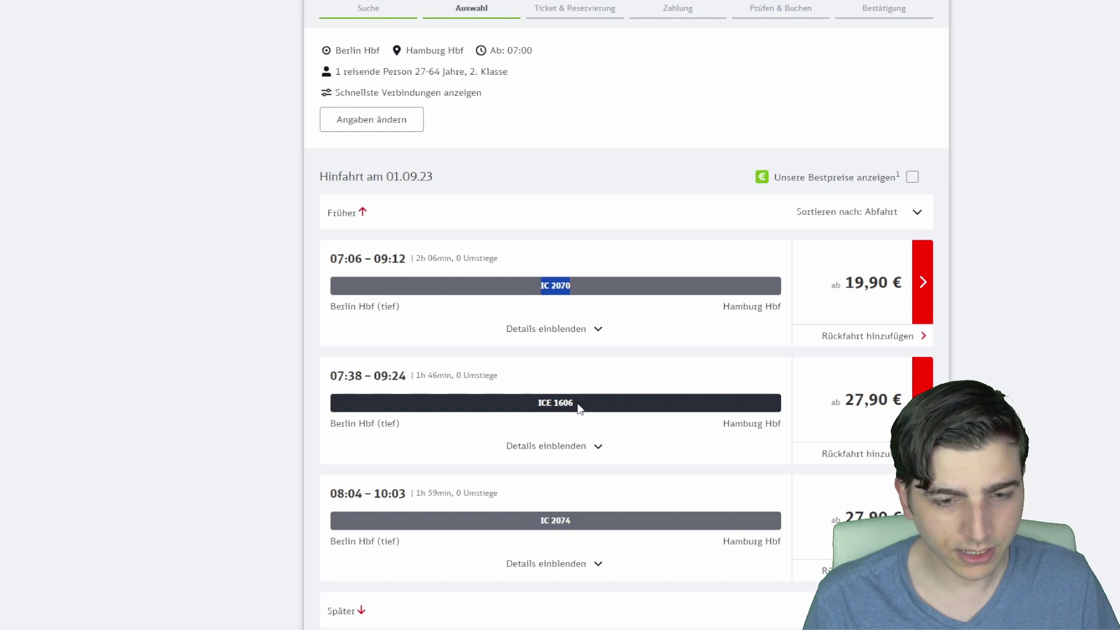
left_click_drag(579, 407, 527, 408)
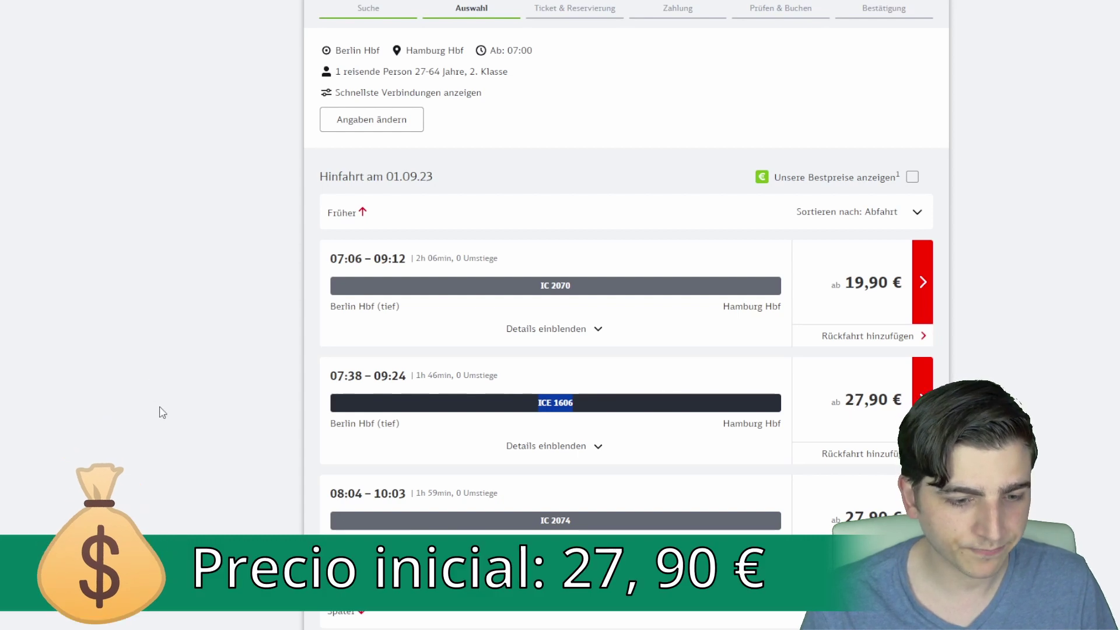
Switch to the price-tracking spreadsheet, enter the header ICE1606 (07:38) in B3 and its 1/8 price 27,90 in B4
key("ctrl+Tab")
left_click(168, 156)
type("ICE1606 (")
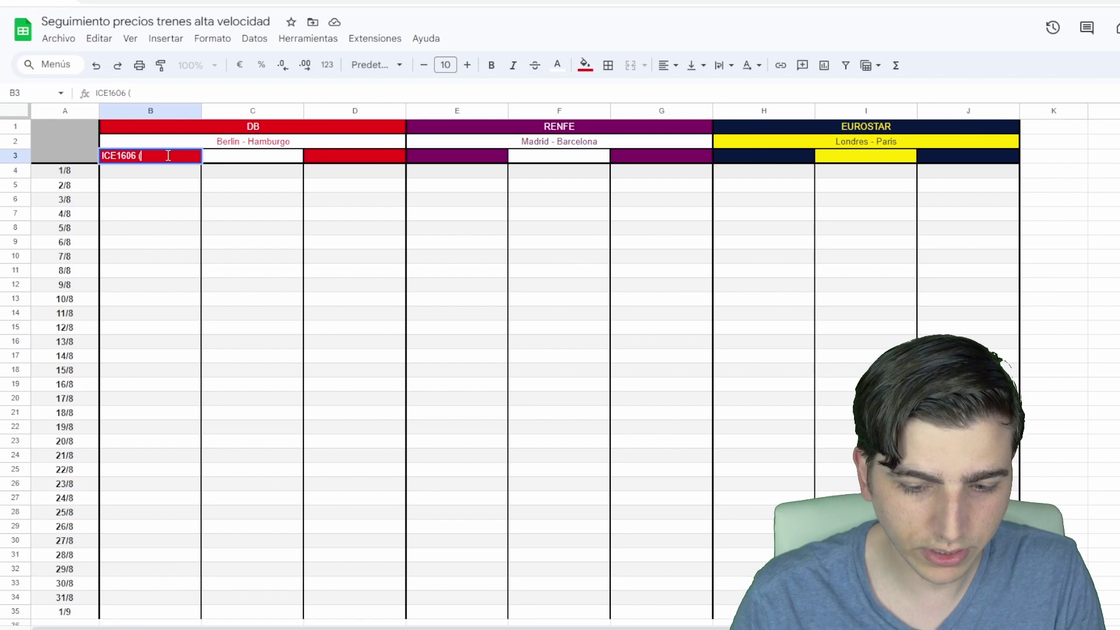
type("07:38)")
key("Return")
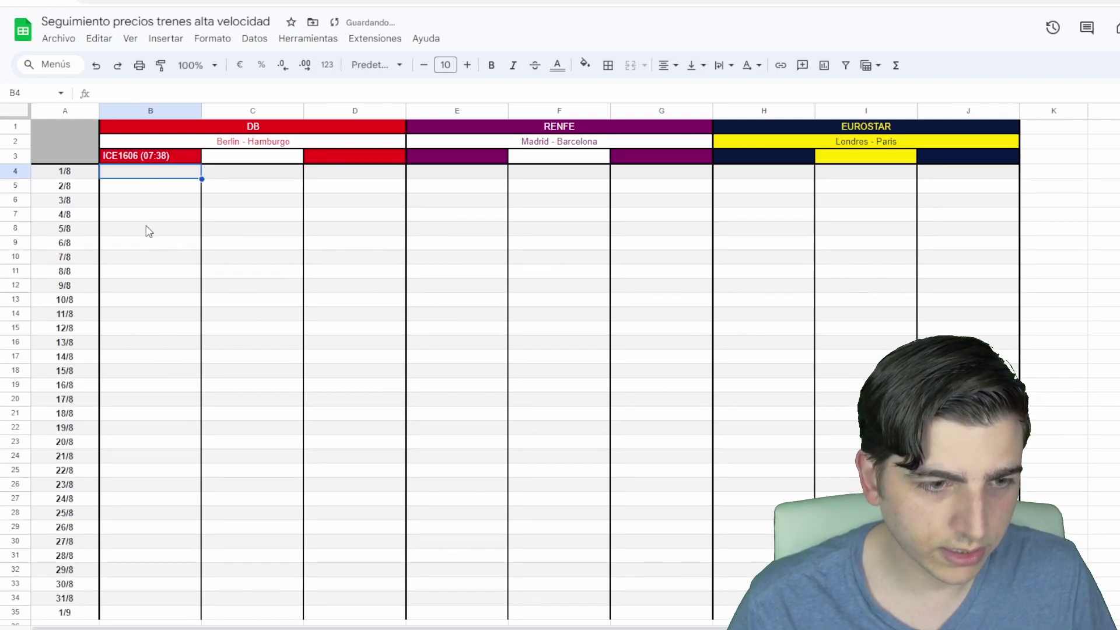
type("27,90")
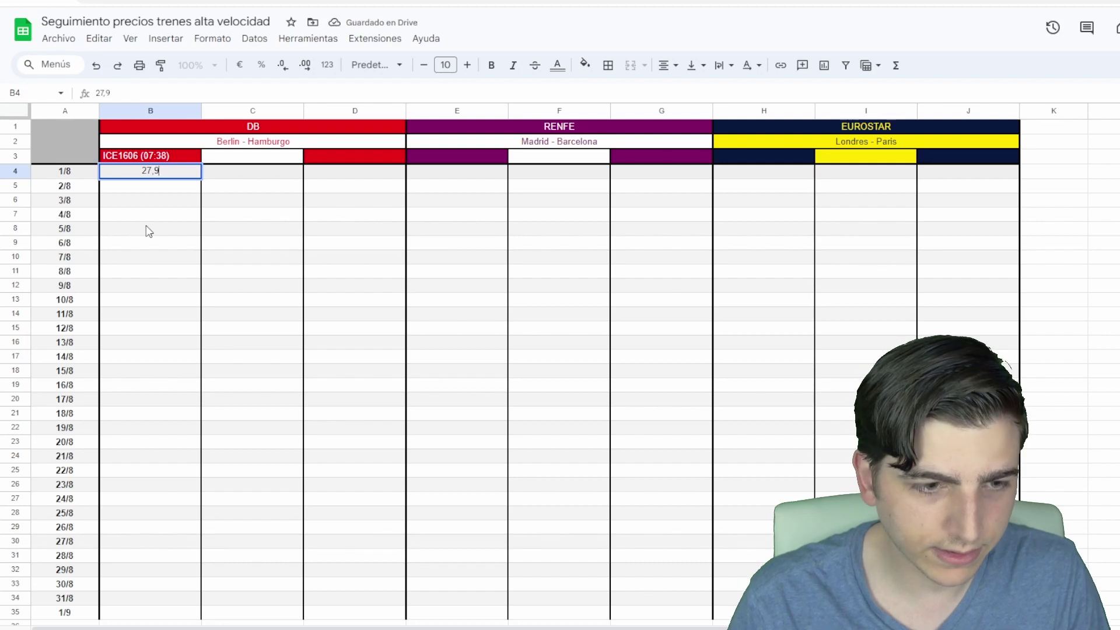
key("Tab")
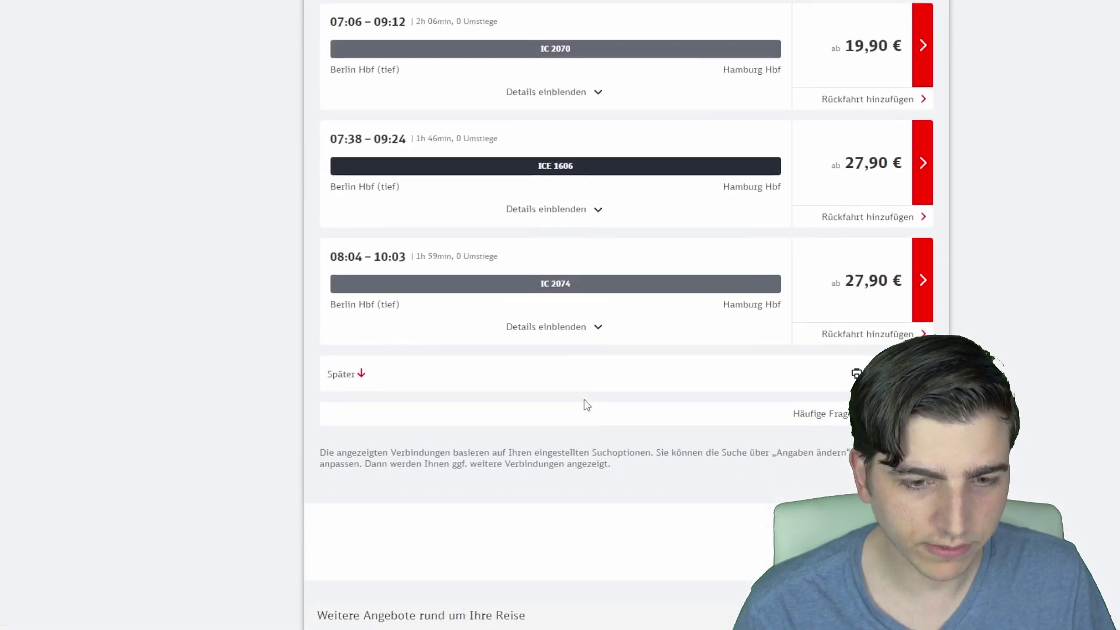
Back on the train search results, load later connections repeatedly and review their departure times, train numbers and fares
left_click(357, 375)
scroll(268, 343, "down", 10)
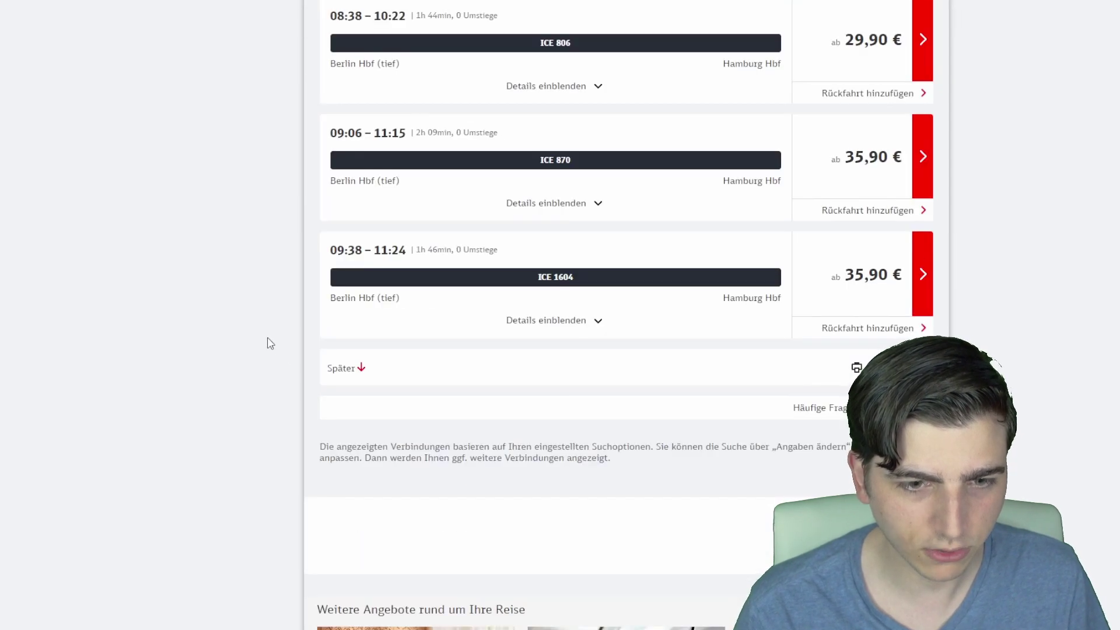
scroll(270, 343, "up", 1)
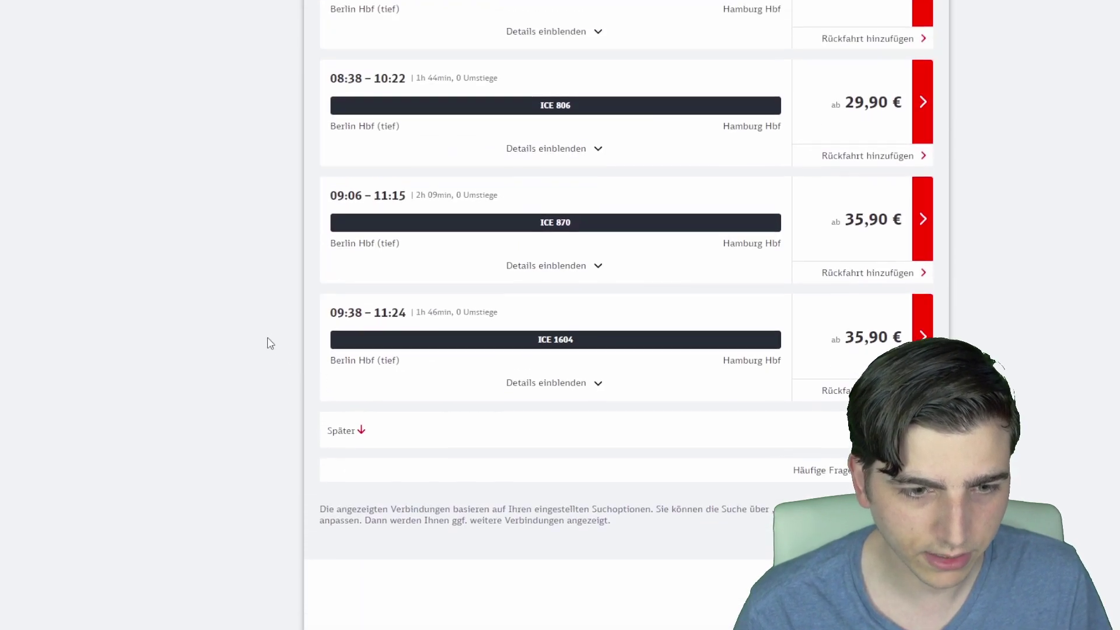
left_click(349, 437)
scroll(275, 350, "down", 10)
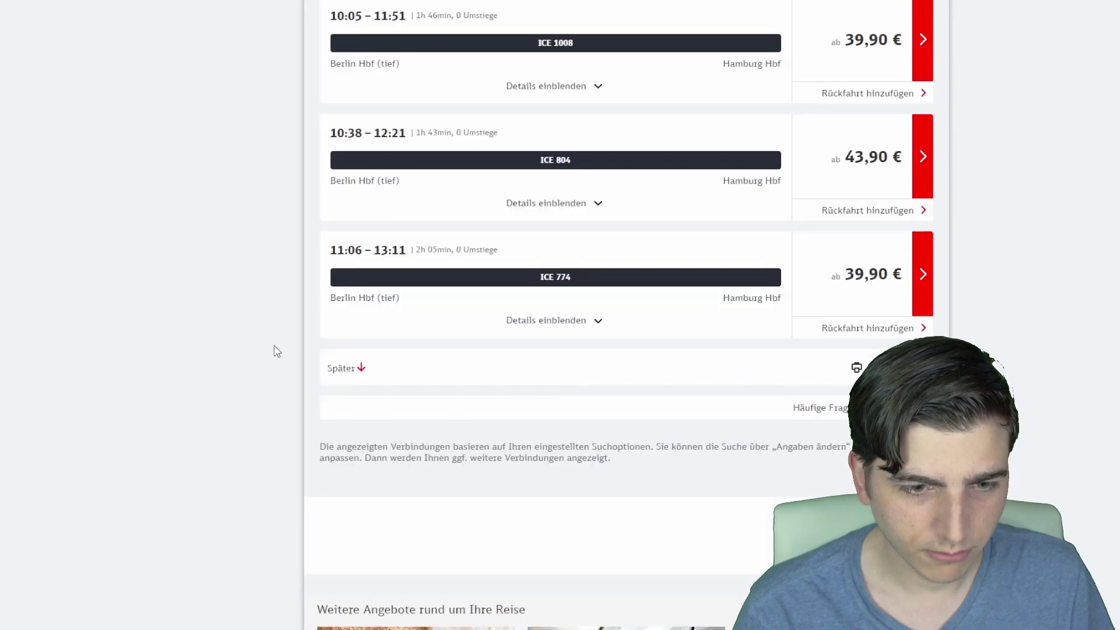
left_click(348, 362)
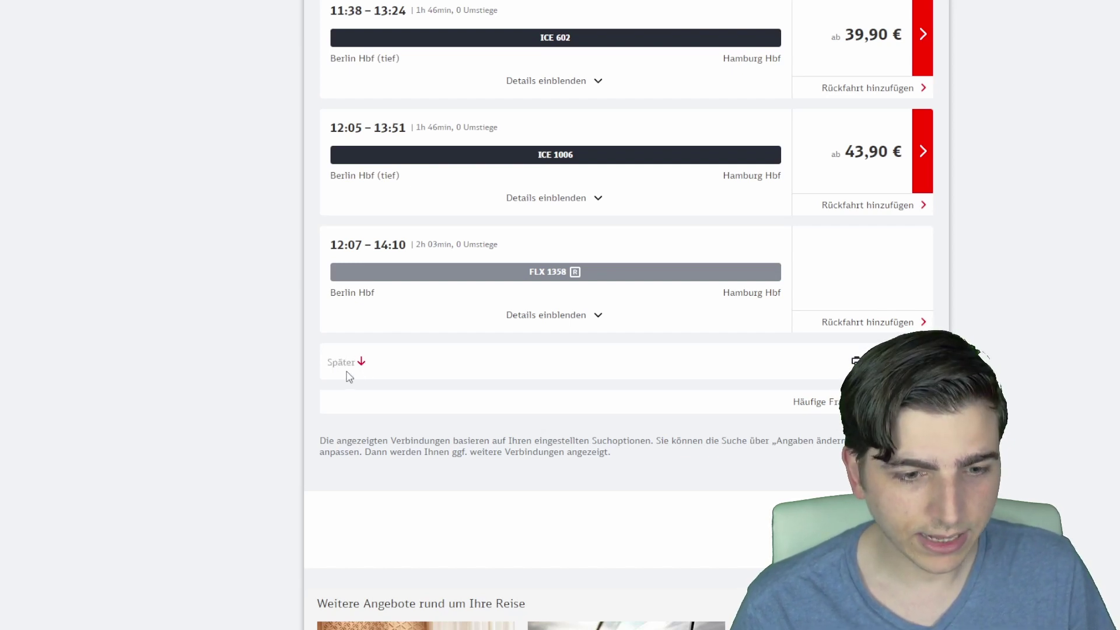
double_click(345, 363)
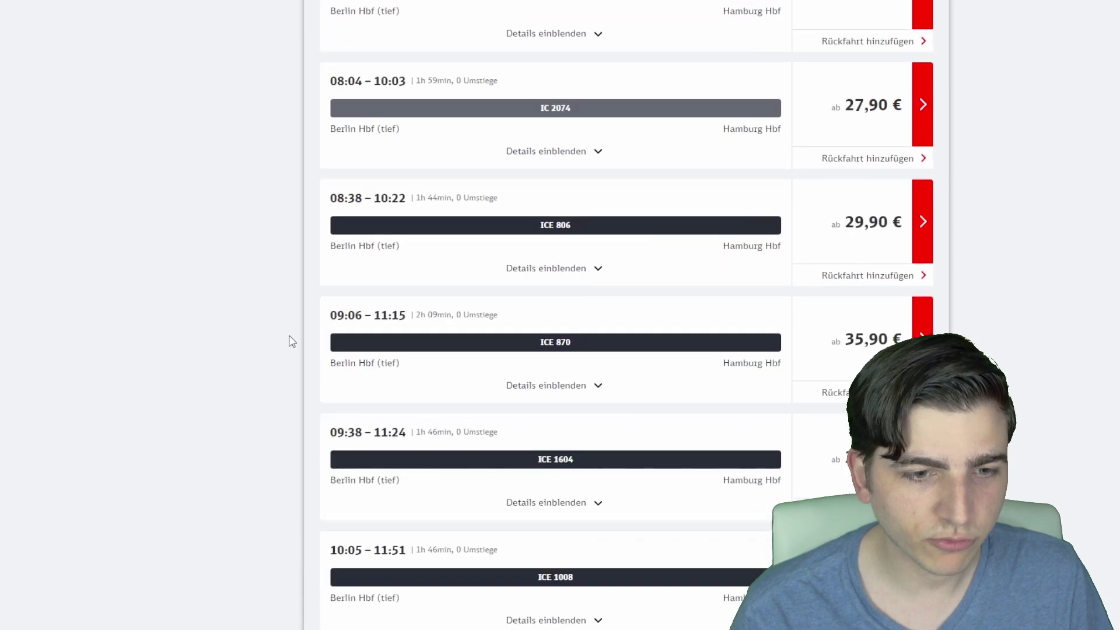
Change the Berlin–Hamburg search's departure time to 13:00 and search again
left_click(379, 165)
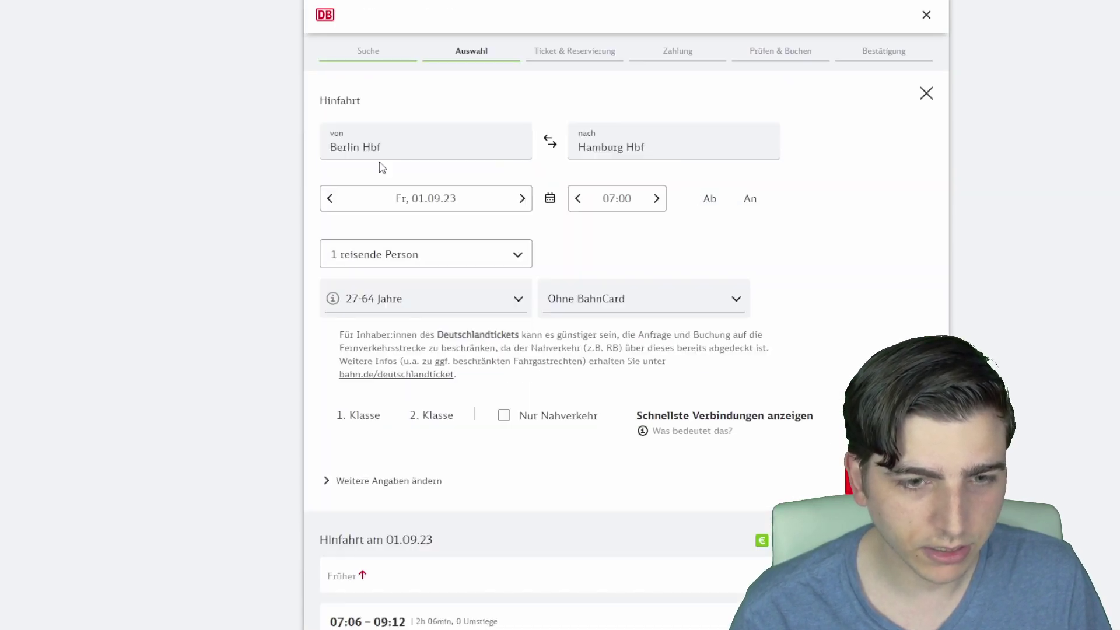
left_click(657, 199)
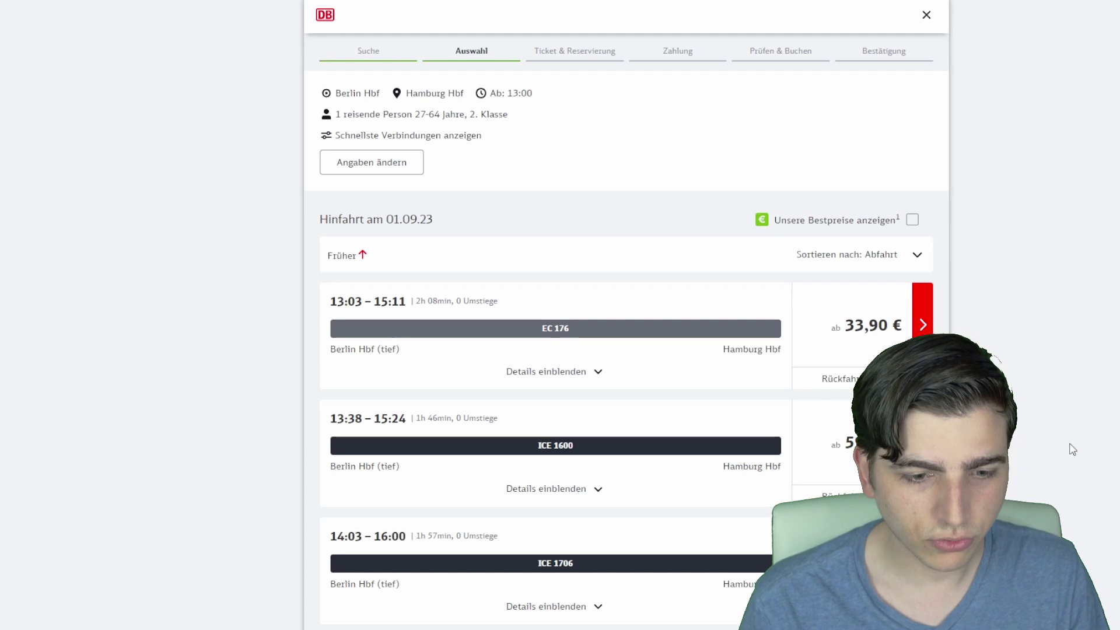
scroll(1072, 449, "down", 2)
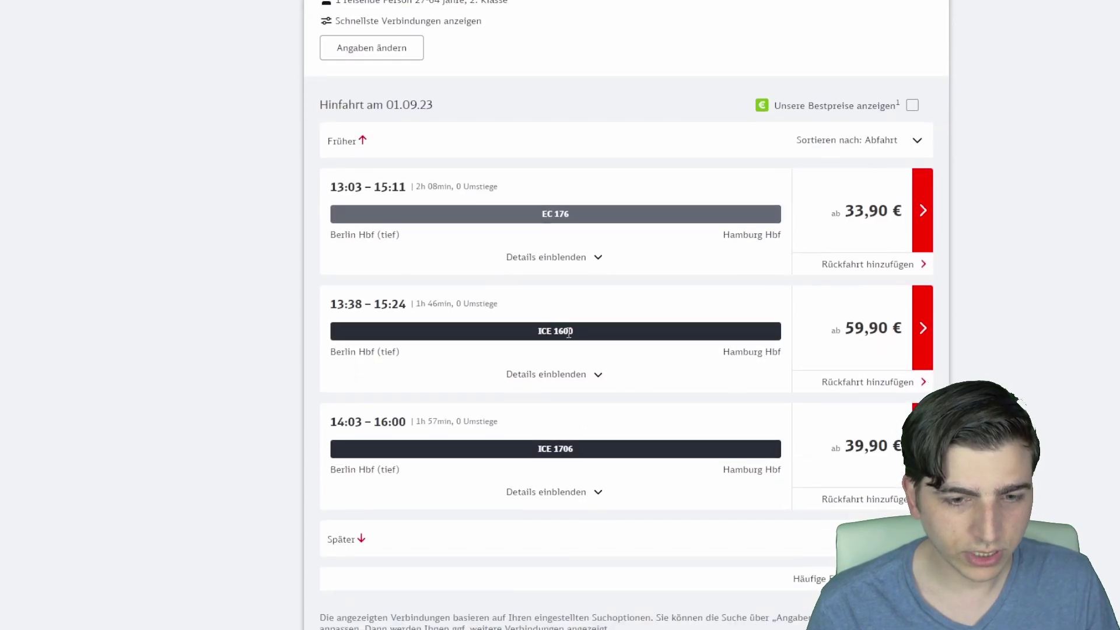
Compare the 13:38 and 14:03 connections, checking their train numbers, departure times and fares
left_click_drag(538, 331, 605, 346)
left_click(597, 340)
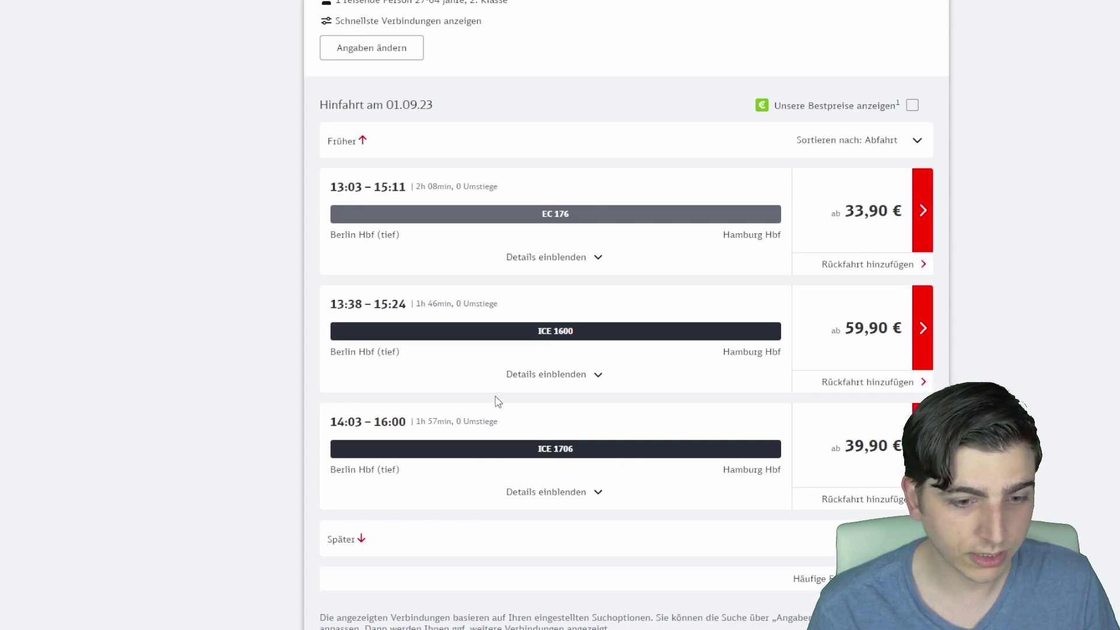
left_click_drag(333, 422, 372, 421)
left_click_drag(537, 451, 604, 459)
left_click(605, 459)
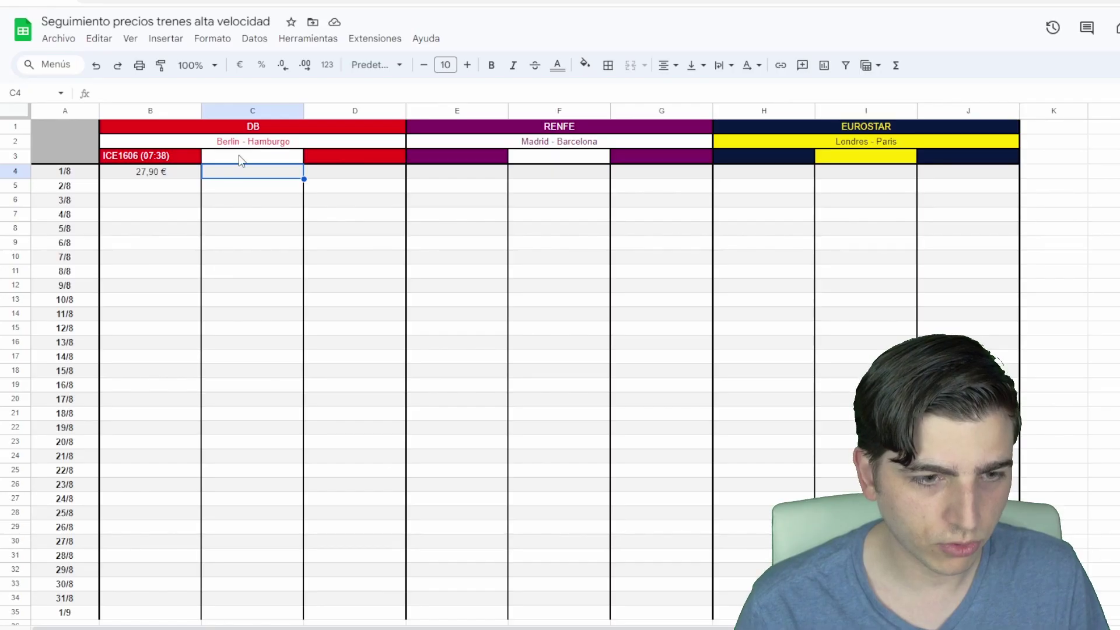
In the price-tracking spreadsheet, enter the header ICE1706 () in C3 with empty parentheses for the departure time
left_click(241, 159)
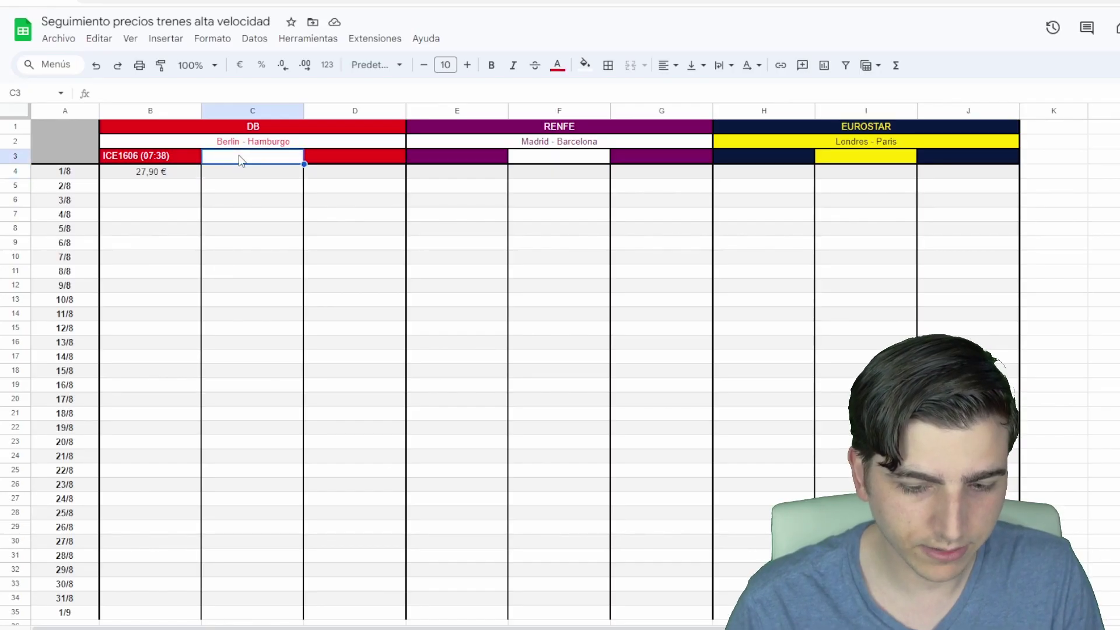
type("ICE1706 ()")
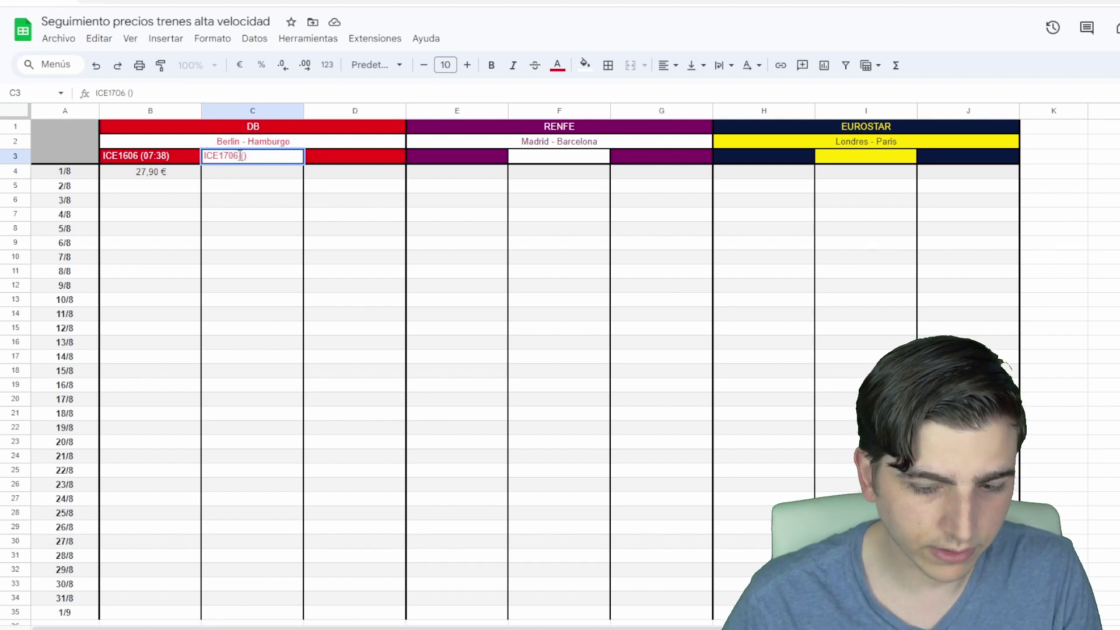
key("Left")
type("14:")
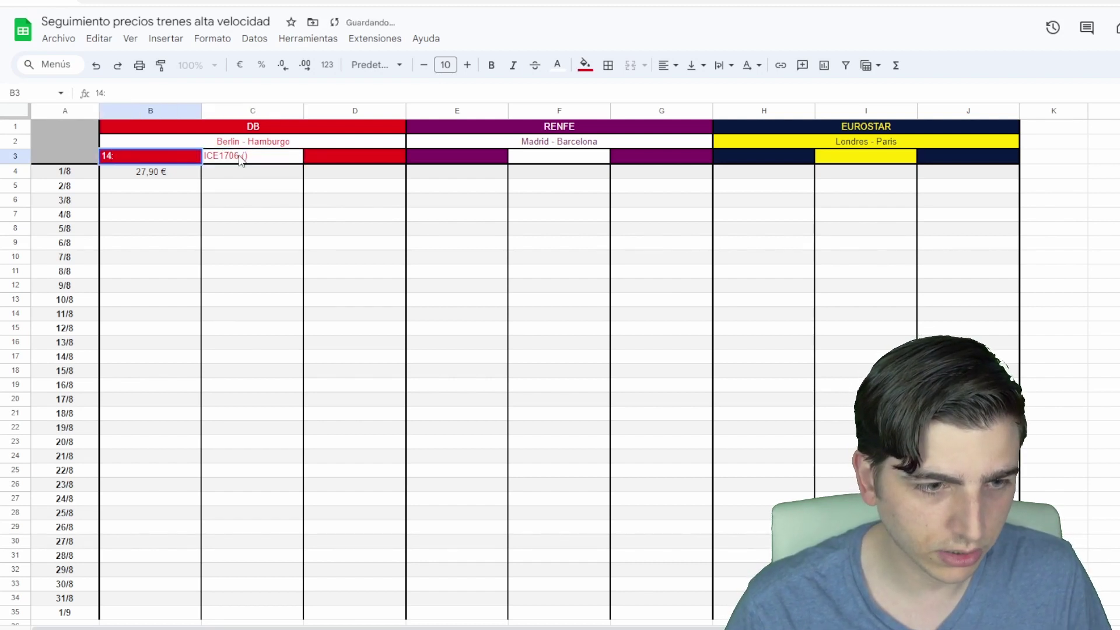
key("BackSpace")
key("BackSpace")
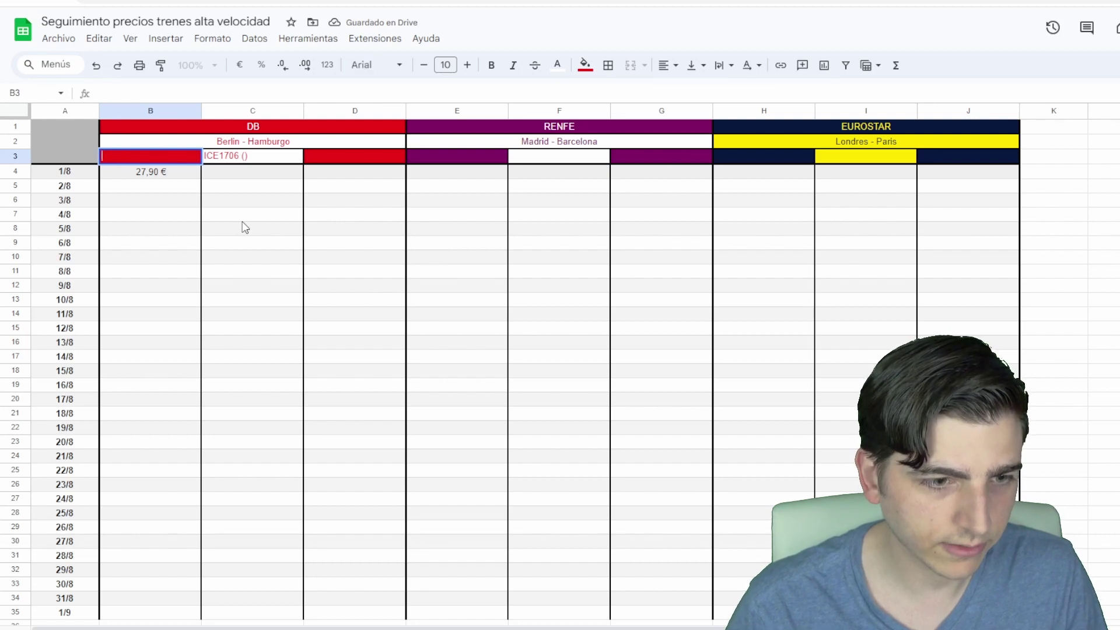
type("ICE16060")
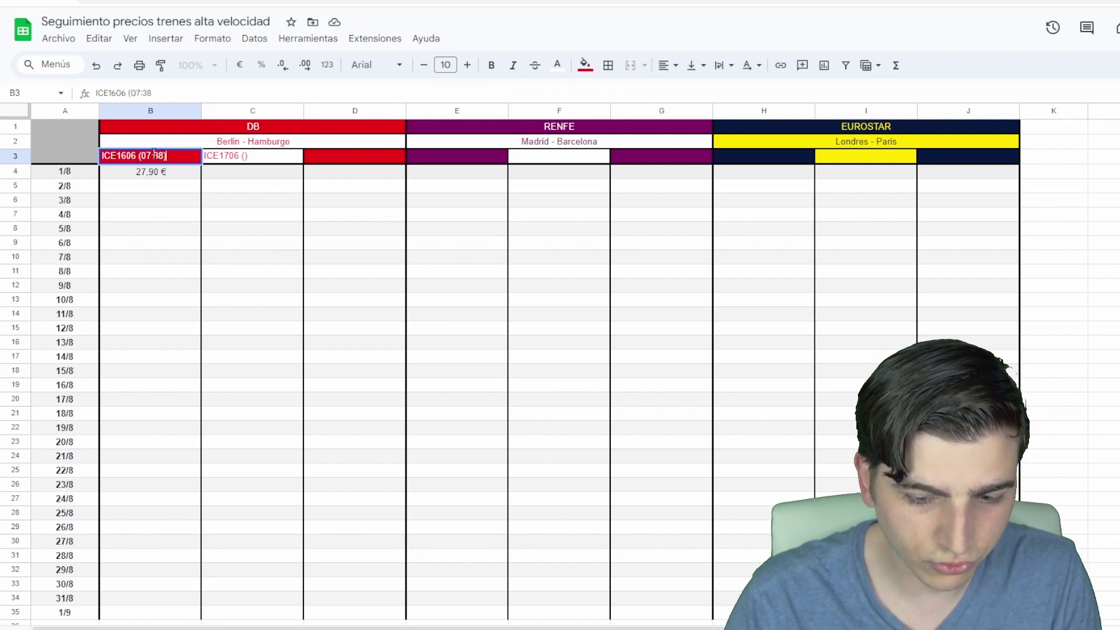
Put the departure time 14:03 in the parentheses of C3's ICE1706 header and enter the fare 39,90 in C4
left_click(246, 161)
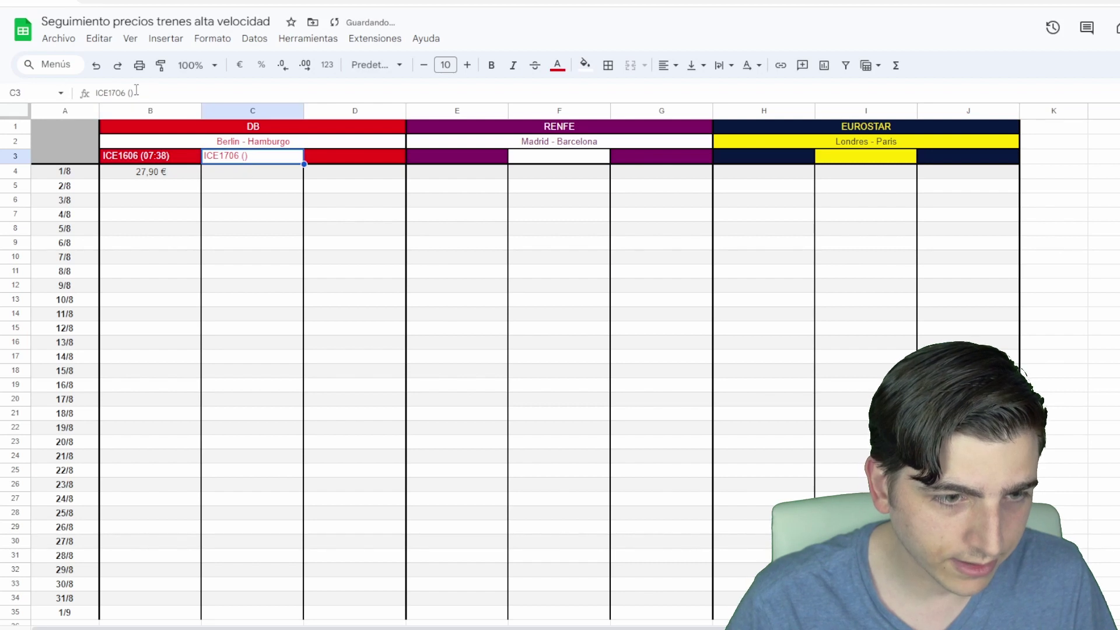
left_click(131, 92)
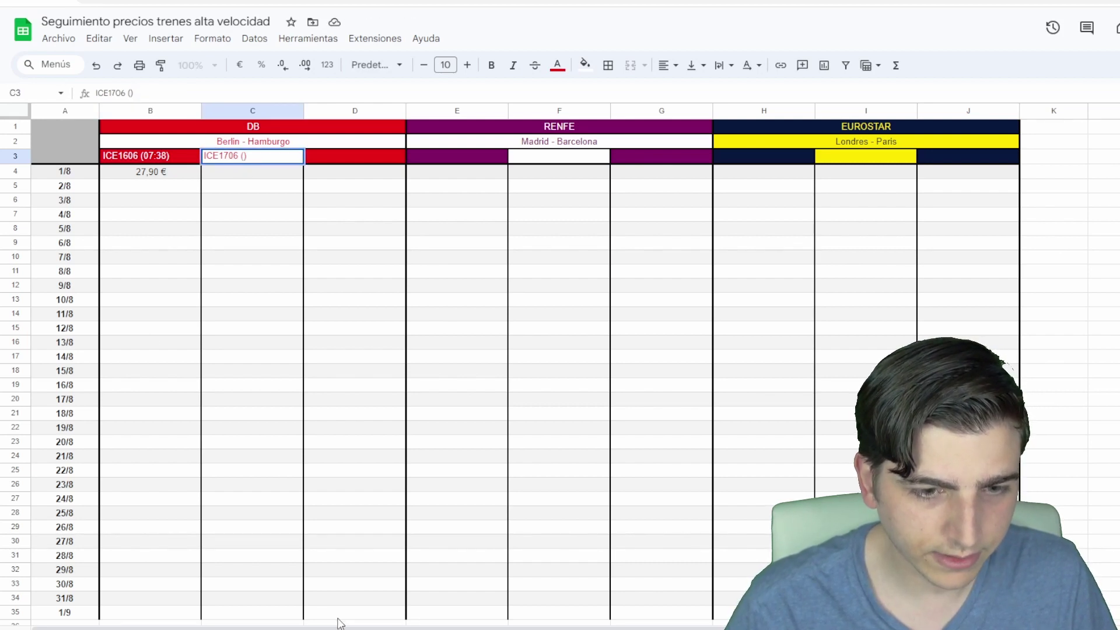
type("14:03")
key("Return")
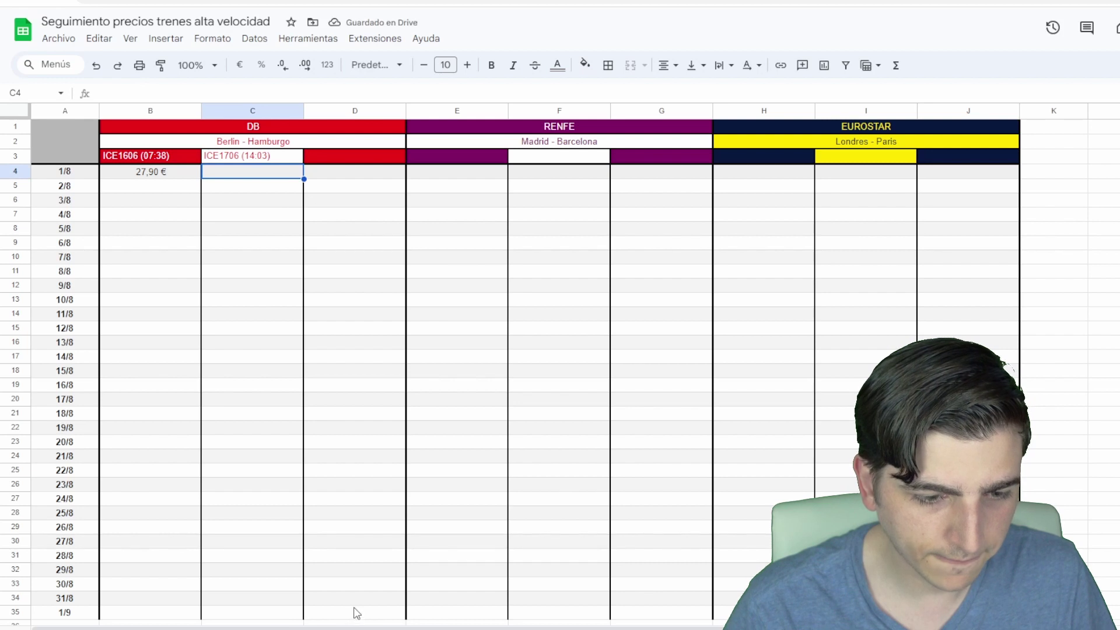
type("39,90")
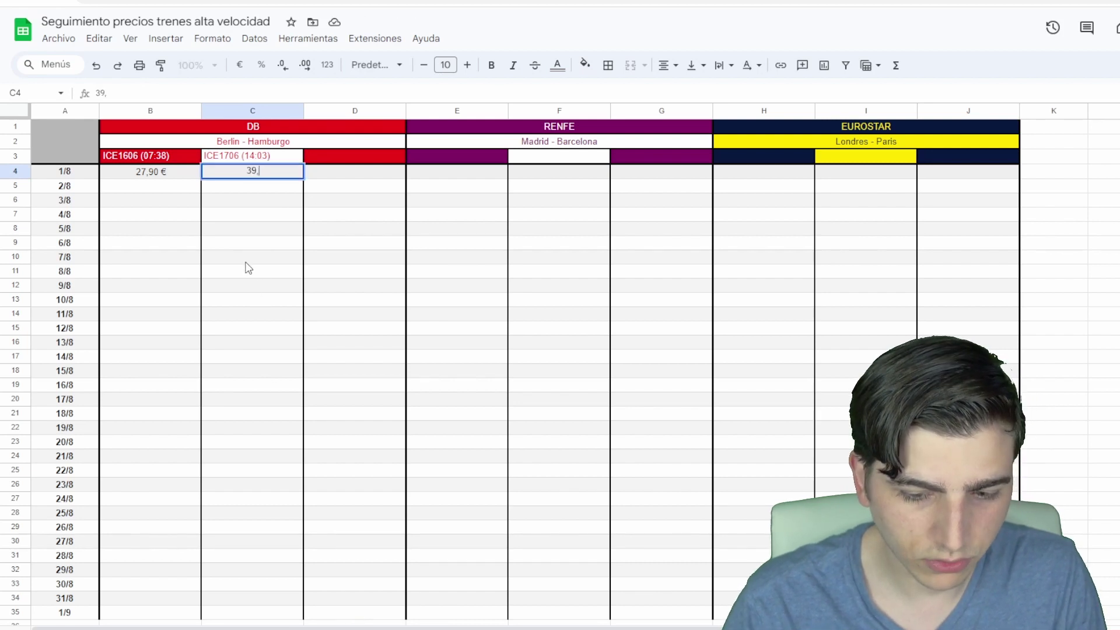
key("Tab")
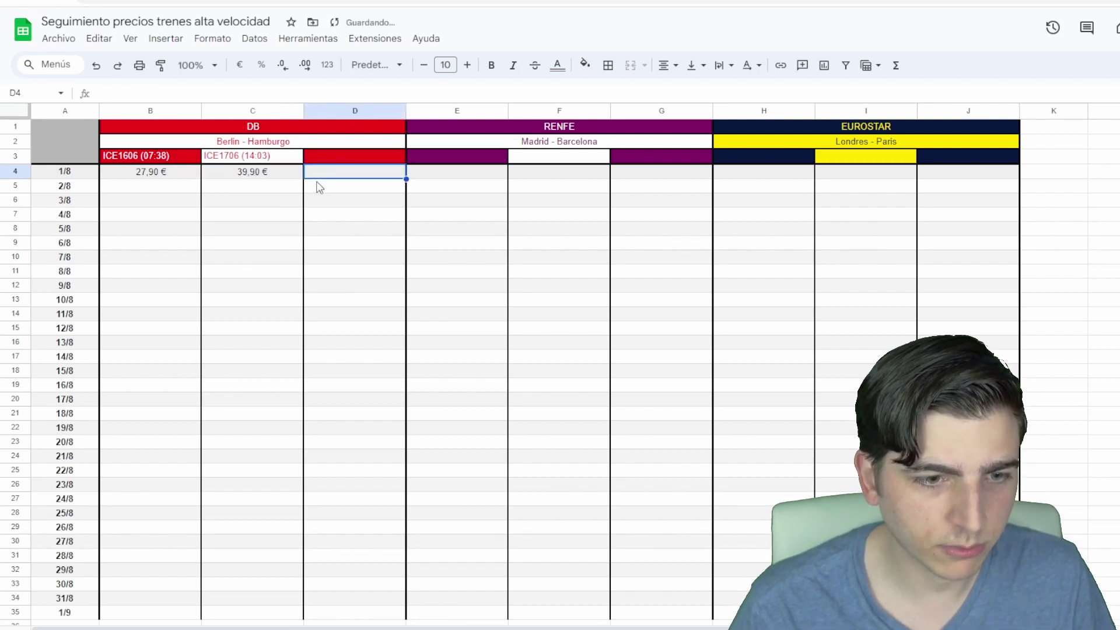
left_click(361, 155)
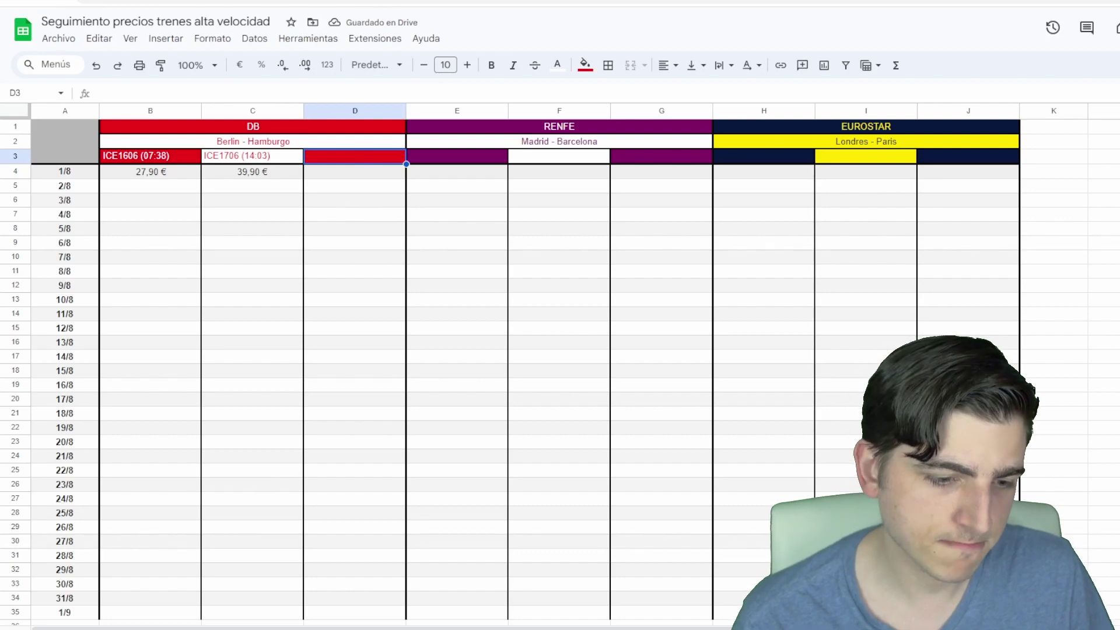
Switch to the Deutsche Bahn results, change the Berlin–Hamburg search's departure time to 19:00 and update the search
key("ctrl+Tab")
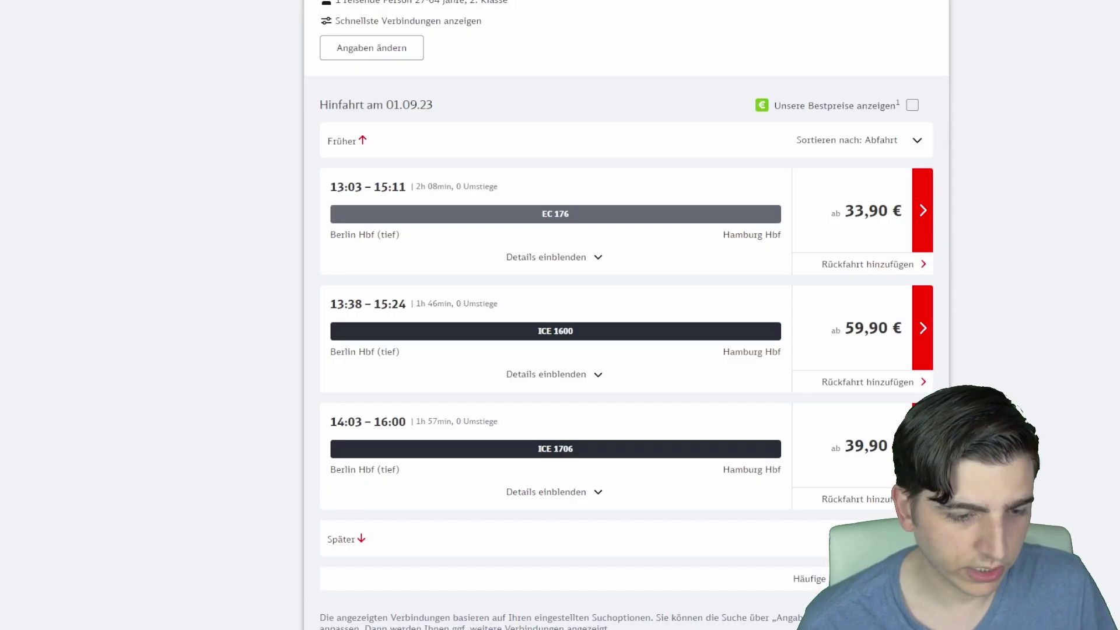
scroll(278, 248, "up", 2)
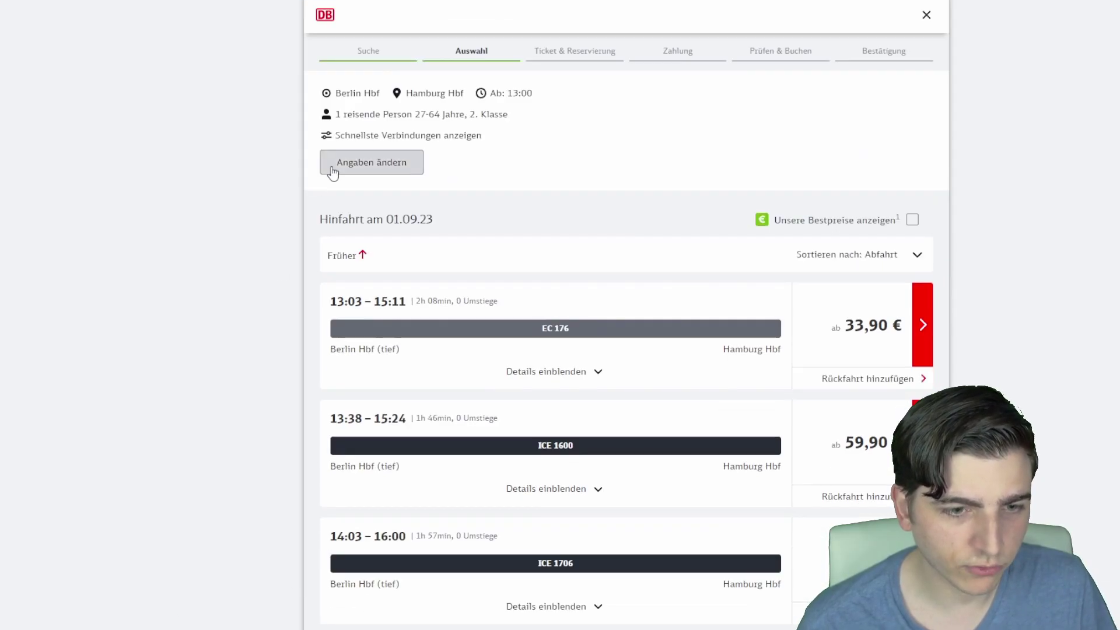
left_click(360, 164)
left_click(656, 199)
left_click(657, 198)
left_click(656, 199)
left_click(656, 198)
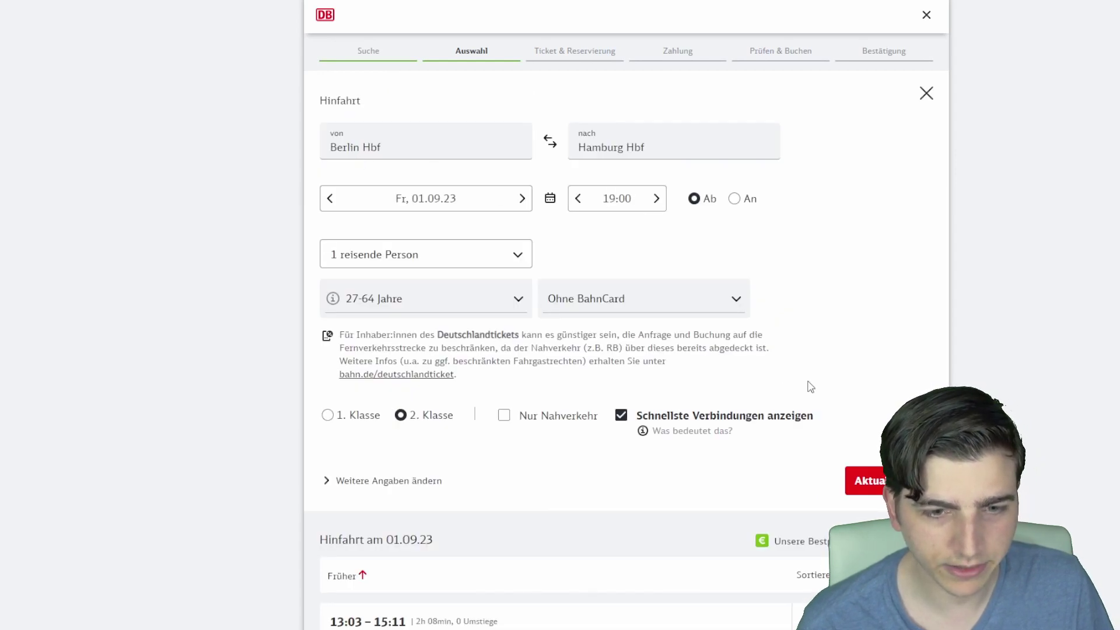
left_click(862, 481)
scroll(638, 373, "down", 2)
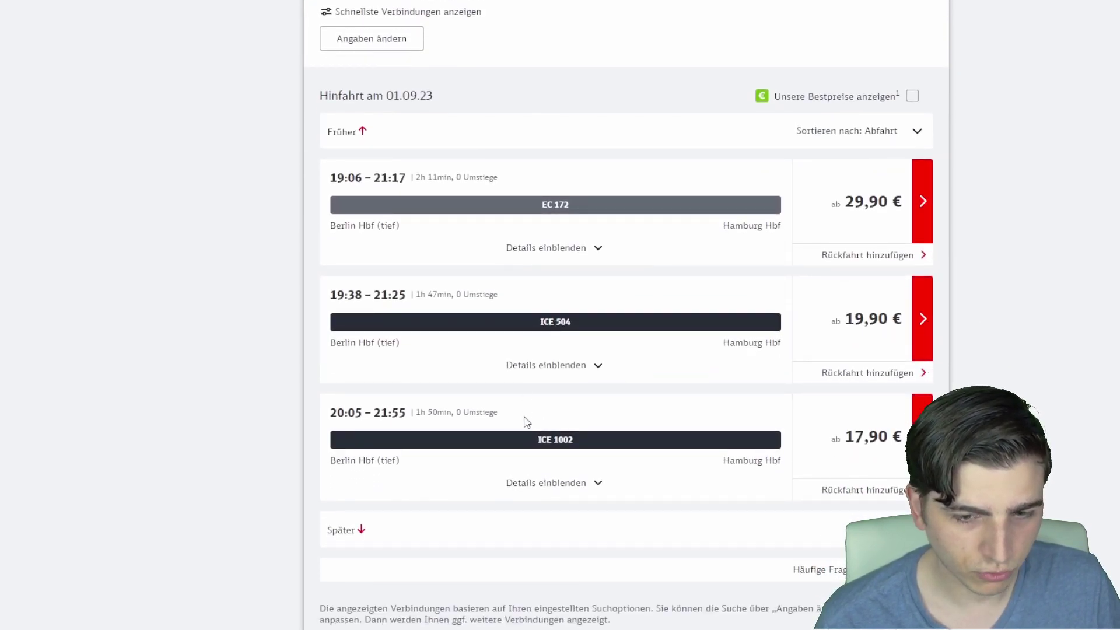
Record the 20:05 connection in the spreadsheet with the header ICE1002 (20:05) in D3 and the fare 17,90 in D4
left_click_drag(533, 442, 591, 445)
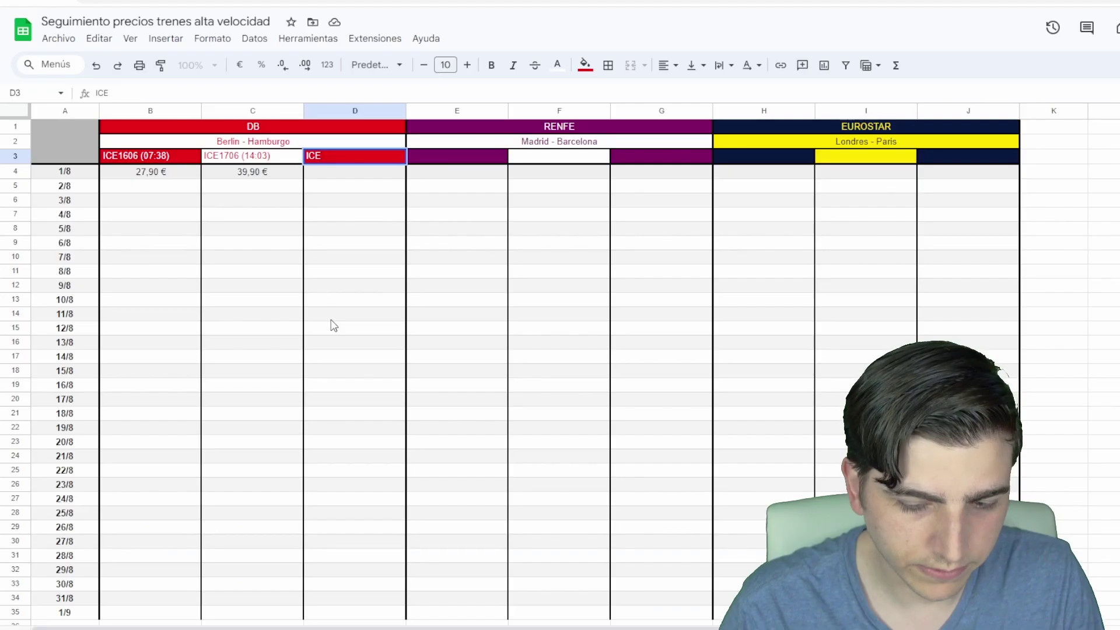
type("1002 (20:05)")
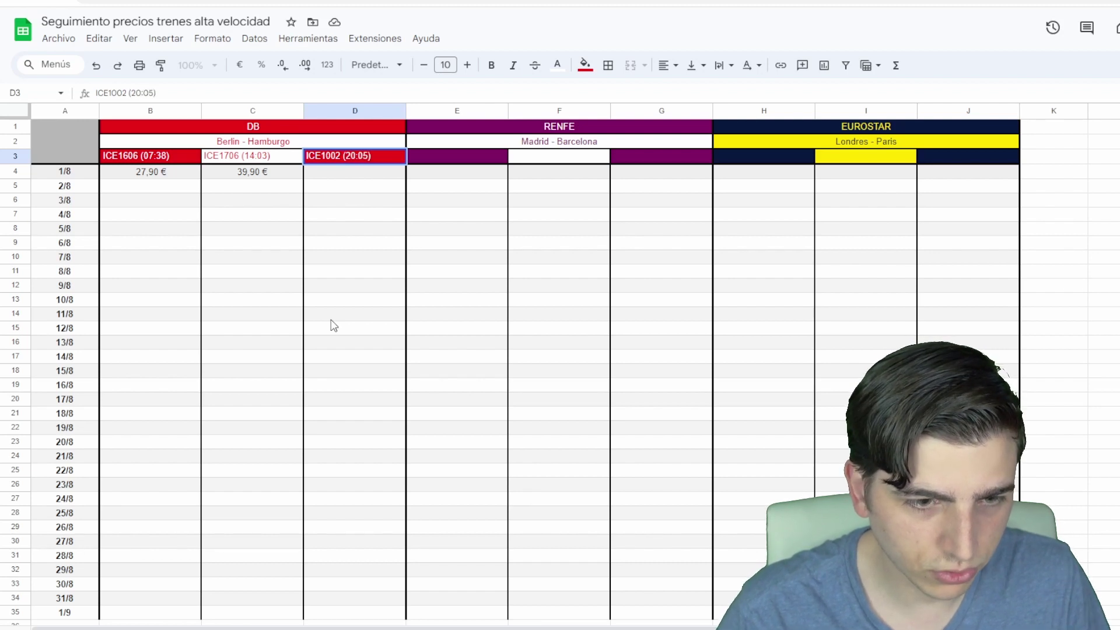
left_click(351, 173)
type("17,90")
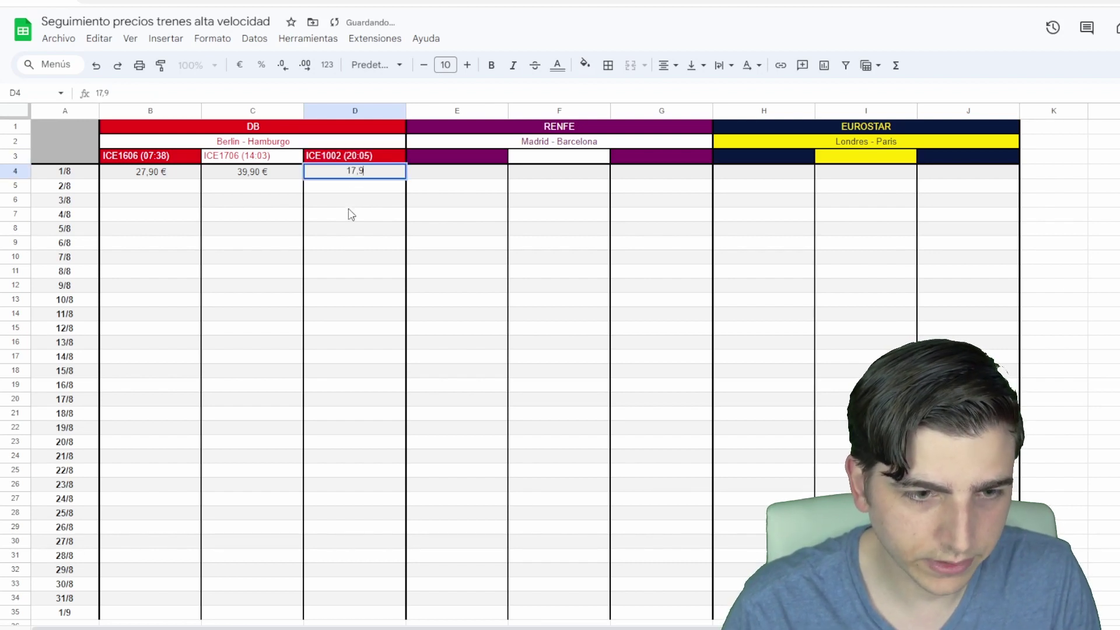
key("Tab")
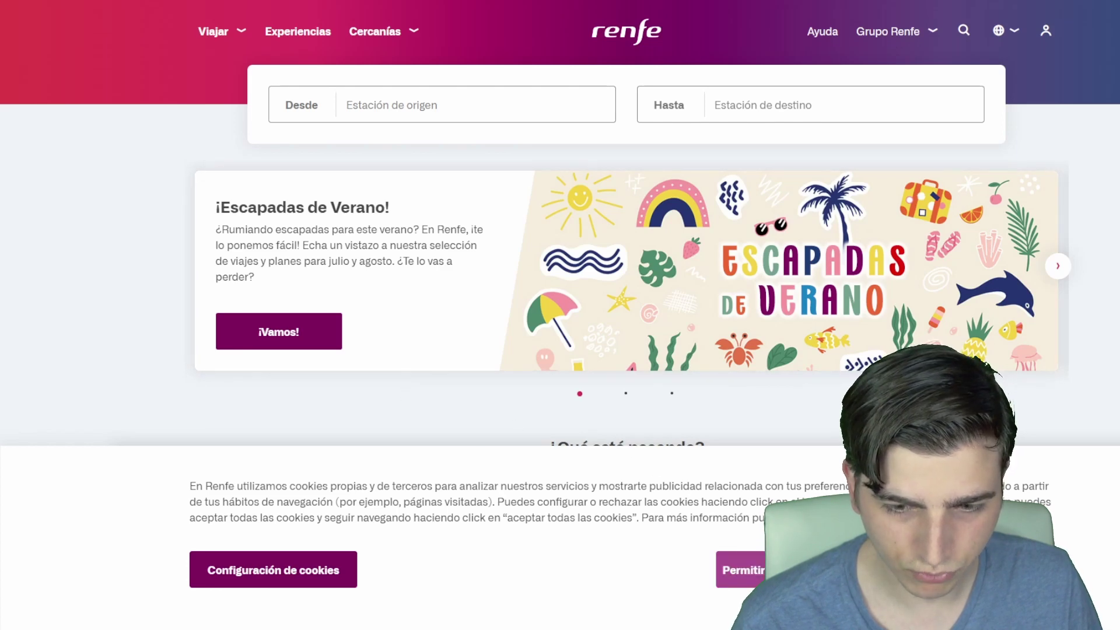
On the Renfe site, accept the cookies and set the route from Madrid Pta. Atocha - Almudena Grandes to Barcelona-Sants
left_click(741, 570)
left_click(440, 107)
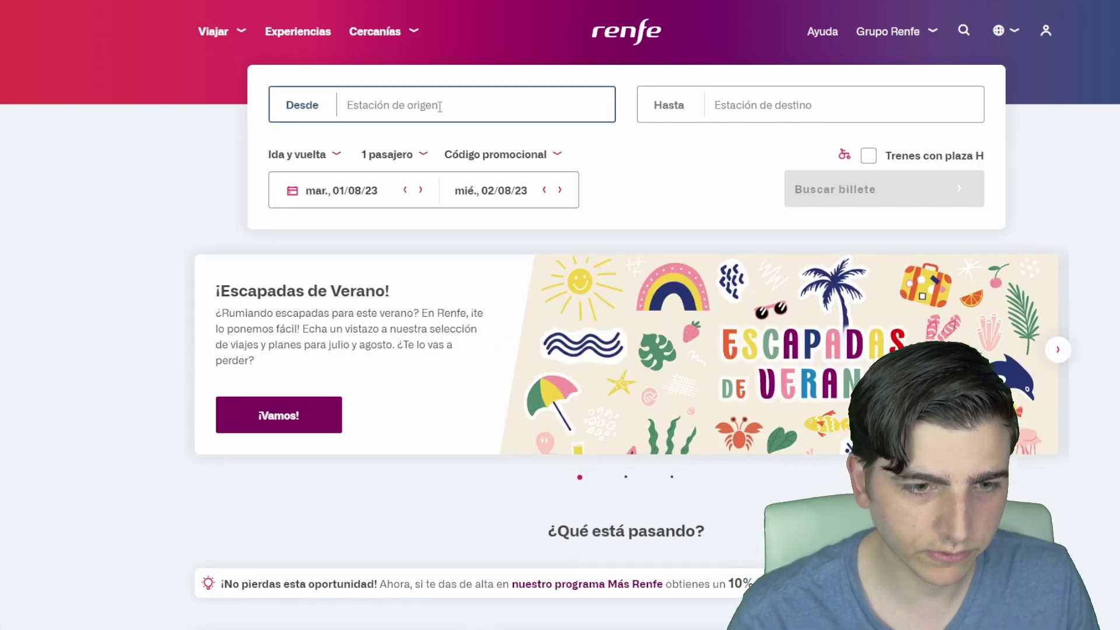
type("Mad")
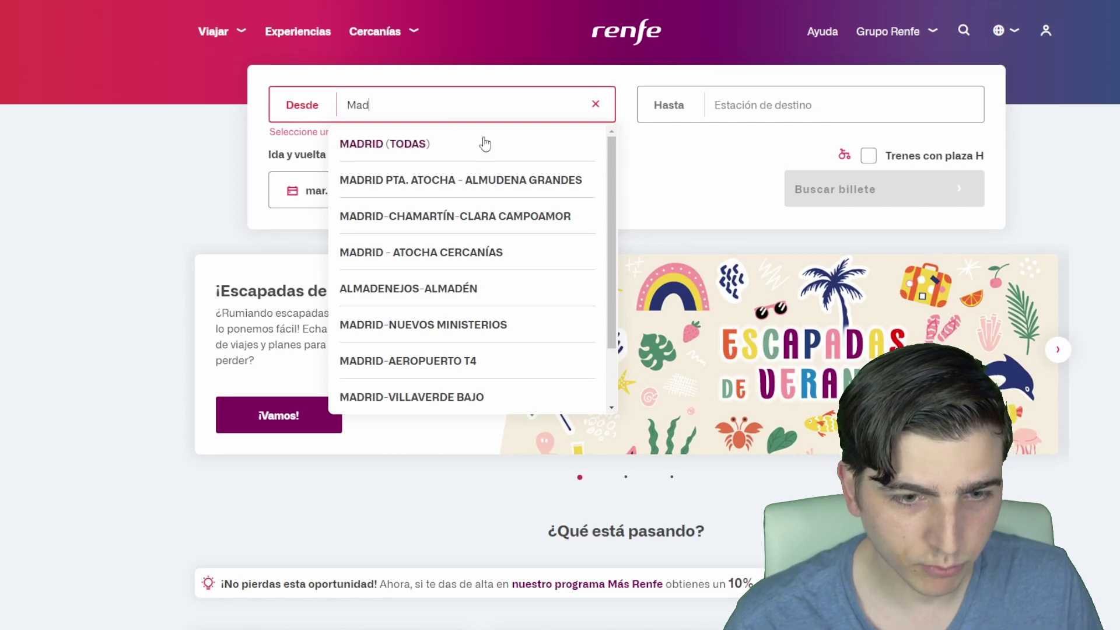
left_click(445, 180)
left_click(741, 103)
type("Barce")
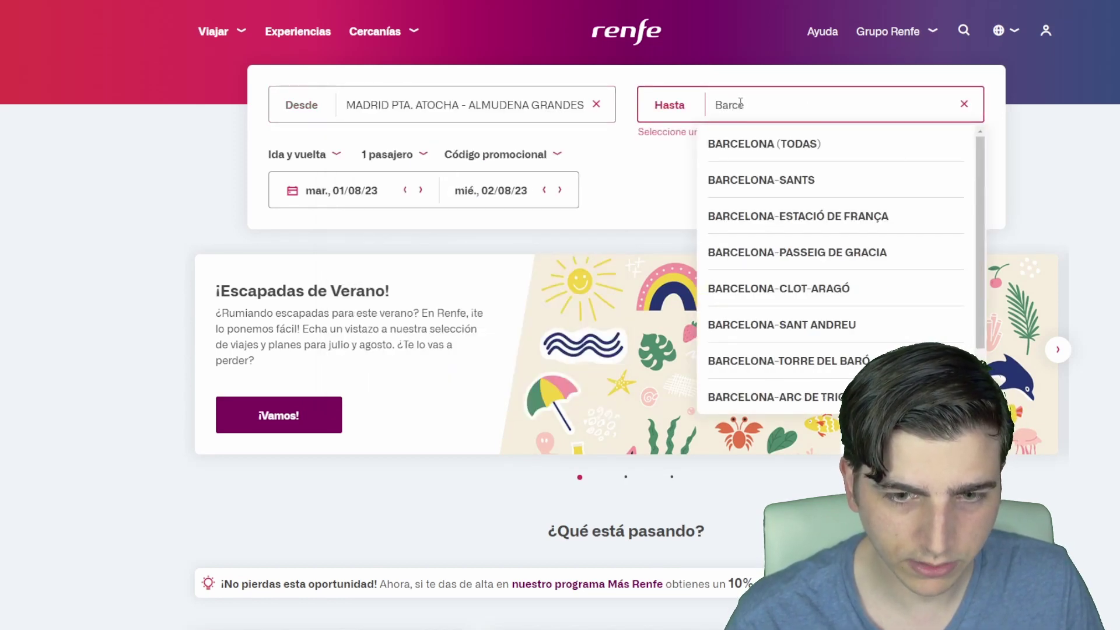
left_click(782, 181)
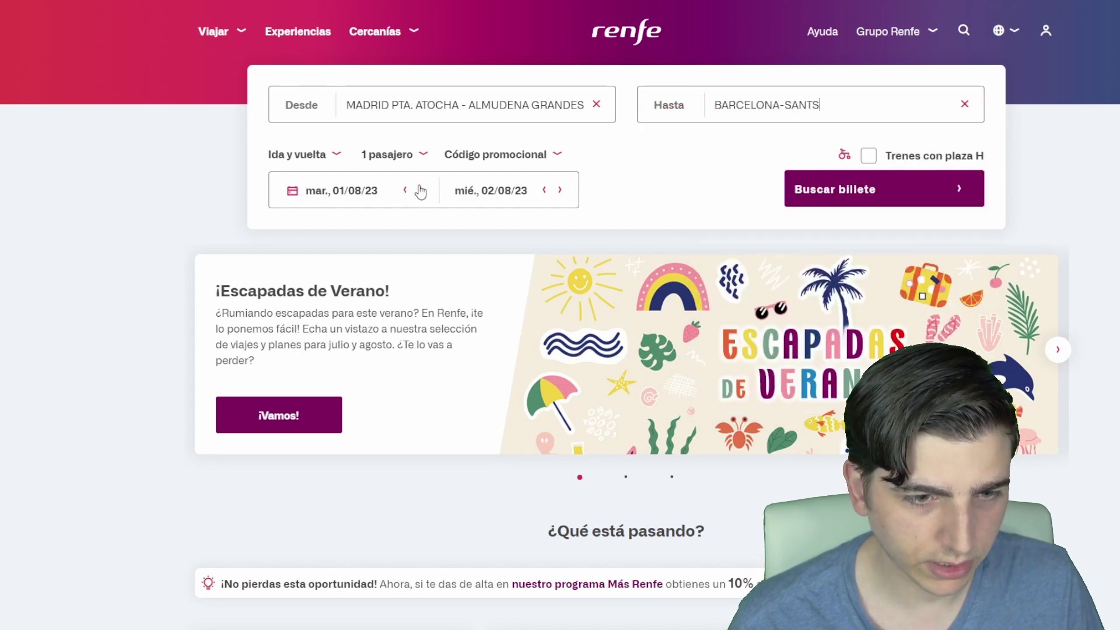
Make the trip one-way (Sólo ida) on 01/09/23 and search for tickets
left_click(332, 154)
left_click(299, 194)
left_click(445, 189)
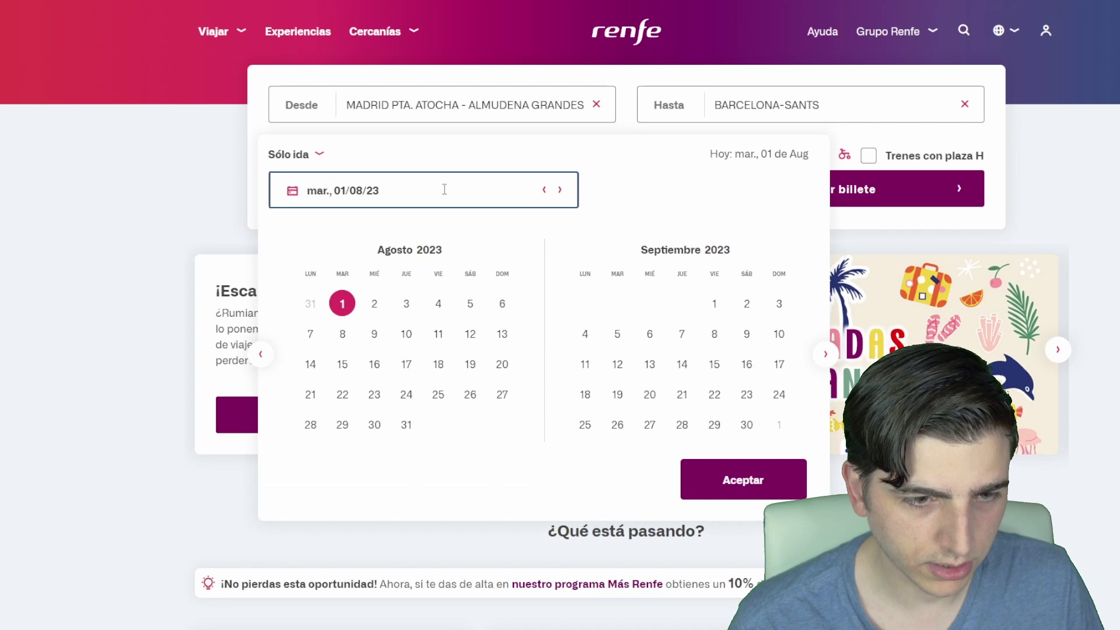
left_click(716, 311)
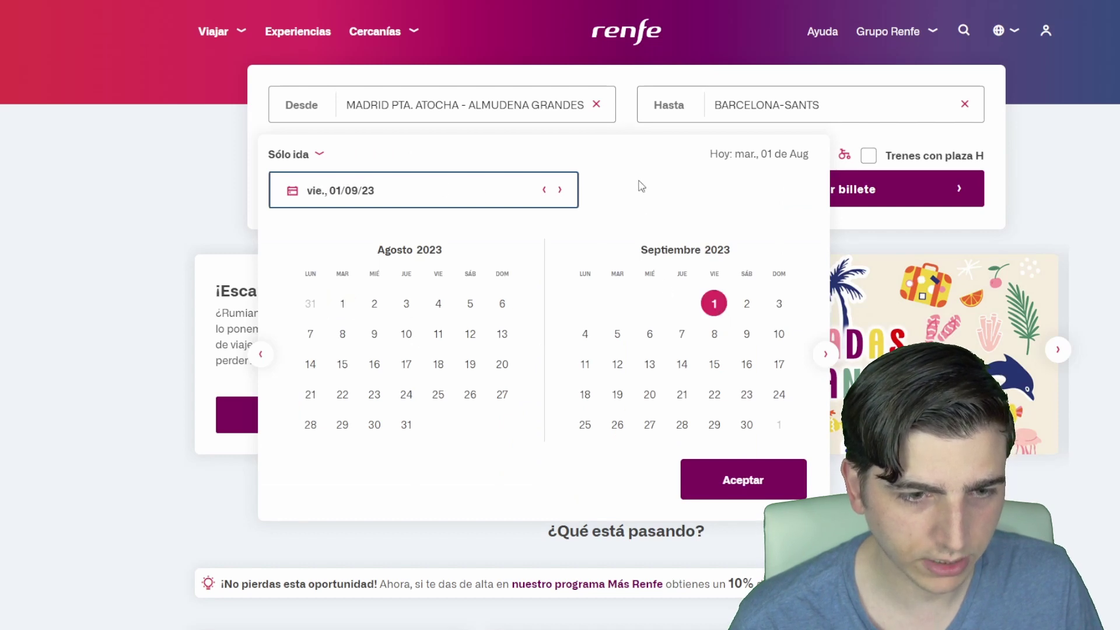
left_click(742, 483)
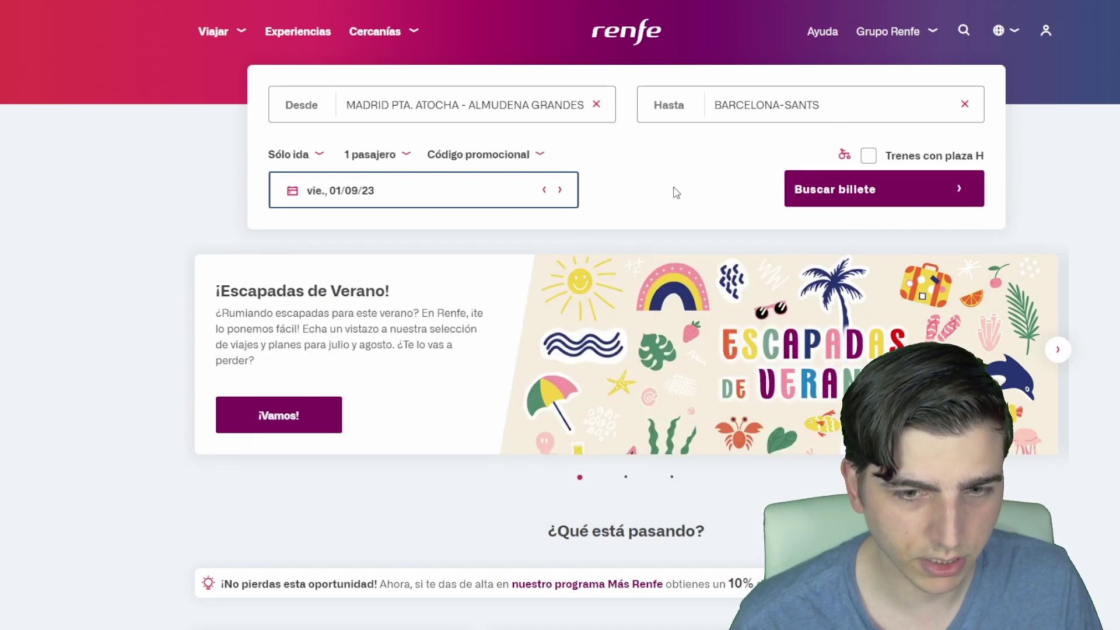
left_click(820, 198)
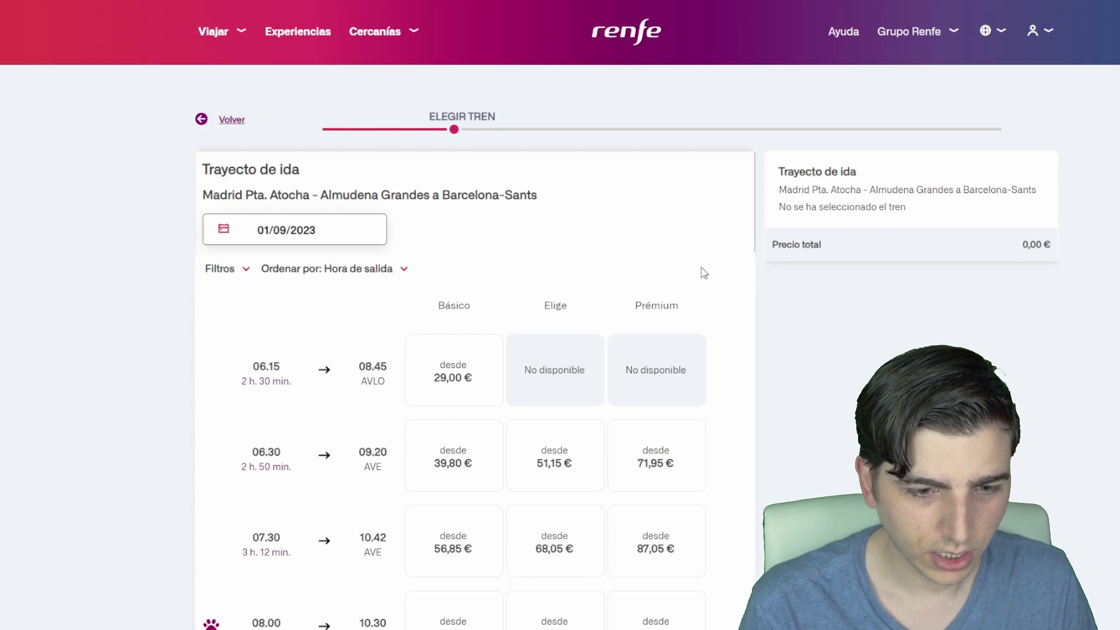
Review the morning Madrid–Barcelona trains, comparing the departure times, durations and fares of the 06:30 and 07:30 services
scroll(704, 273, "down", 1)
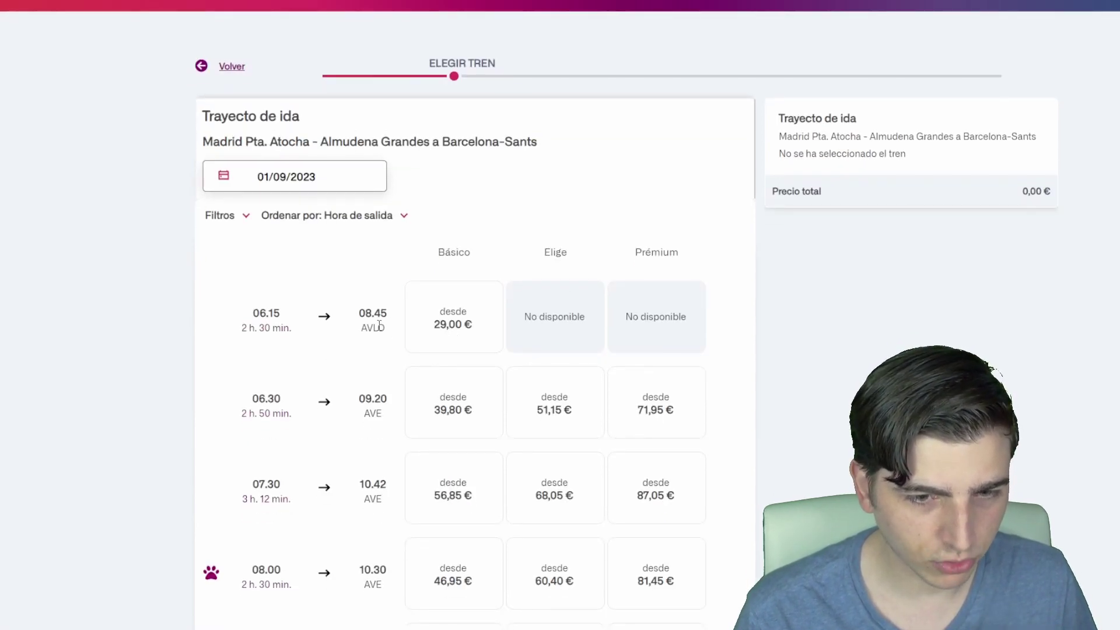
scroll(376, 325, "down", 1)
scroll(374, 325, "down", 1)
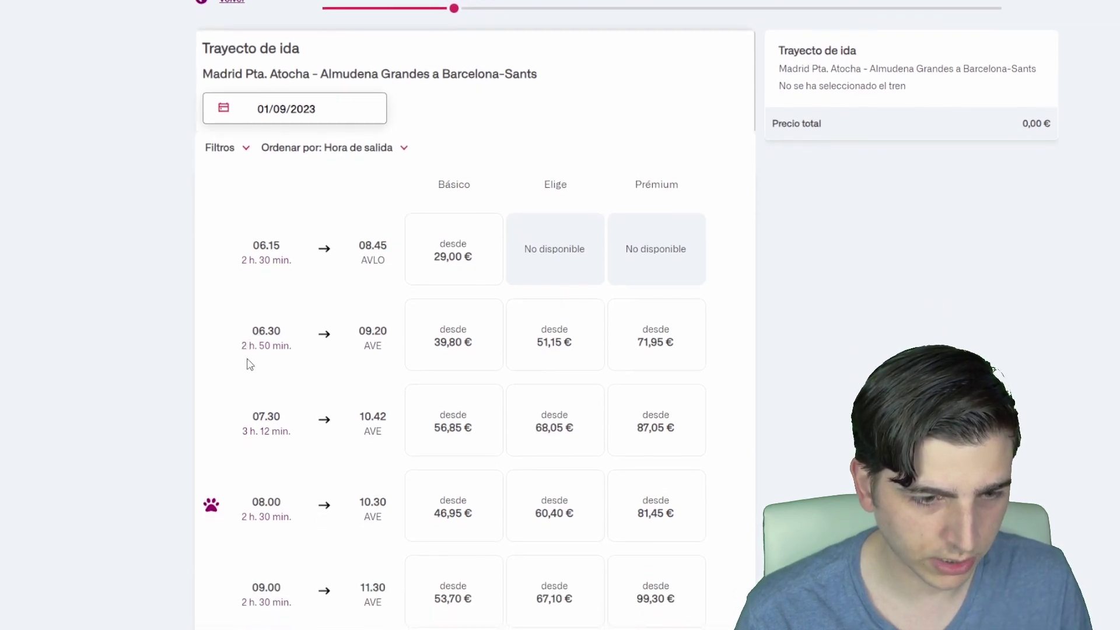
left_click_drag(252, 331, 289, 341)
left_click(289, 341)
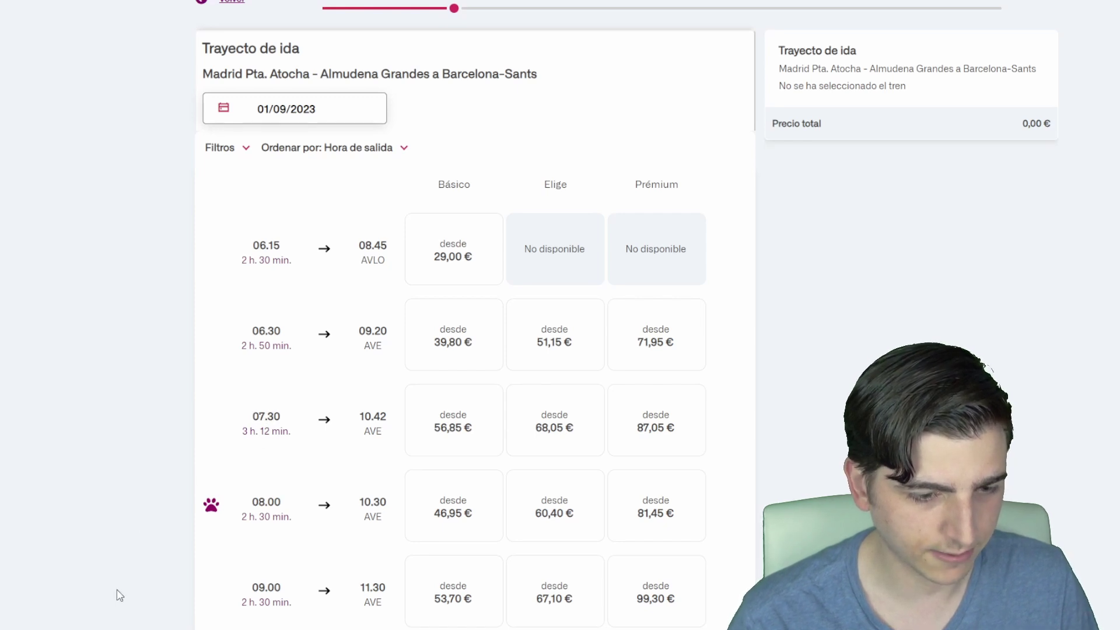
scroll(252, 420, "down", 1)
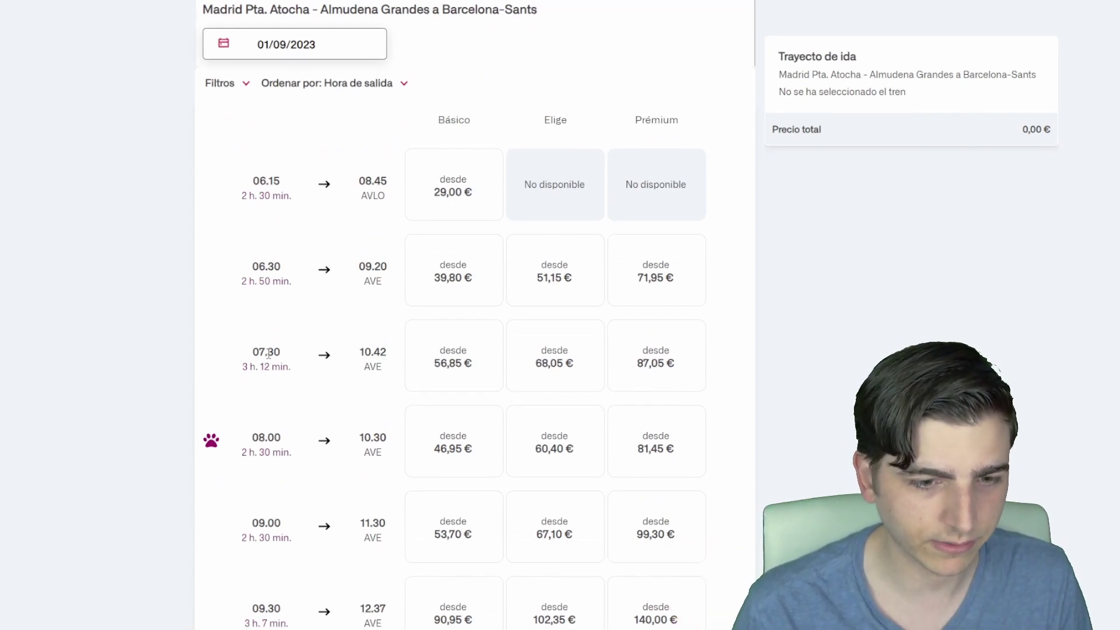
left_click_drag(253, 357, 283, 358)
left_click(298, 362)
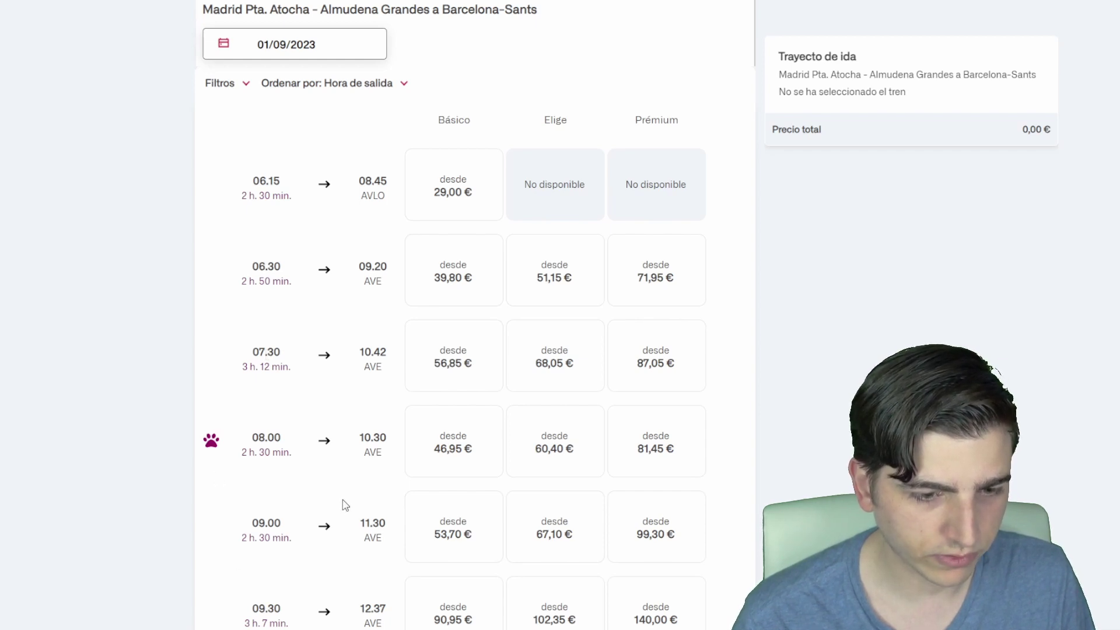
In the spreadsheet's first RENFE column, enter the departure time 07:30 in E3 and the fare 56,85 in E4
key("ctrl+Tab")
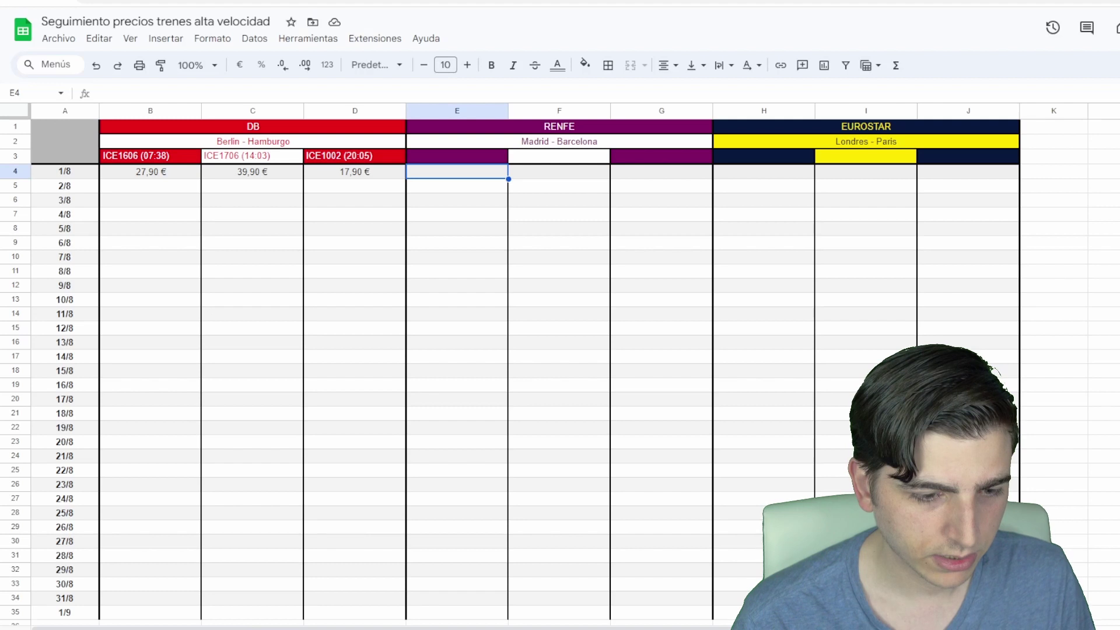
left_click(434, 160)
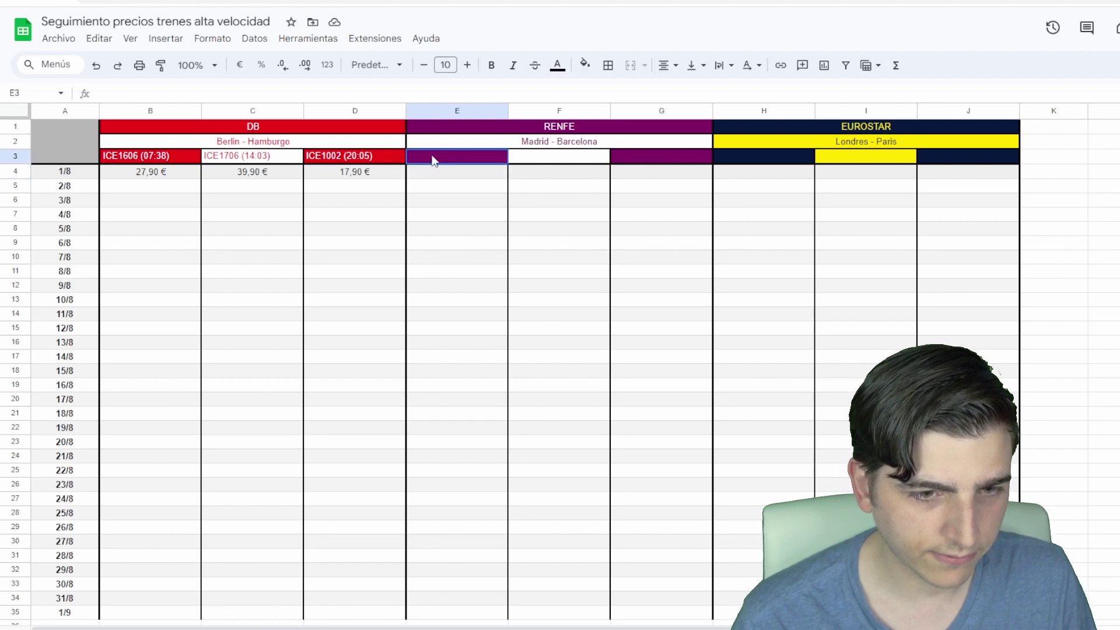
type("07:3")
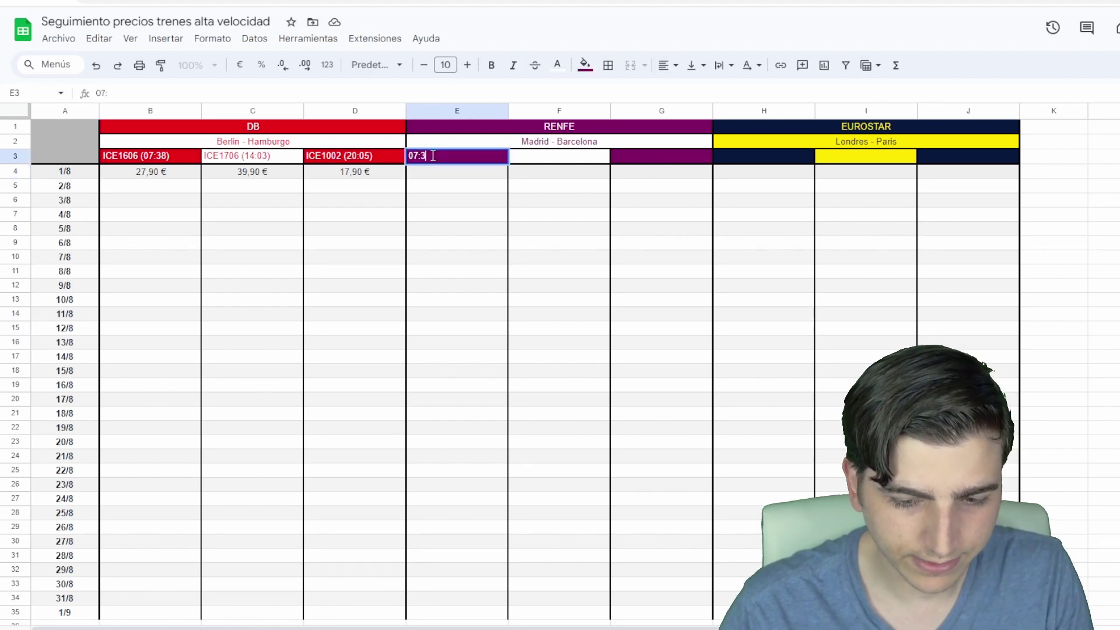
type("0")
key("Return")
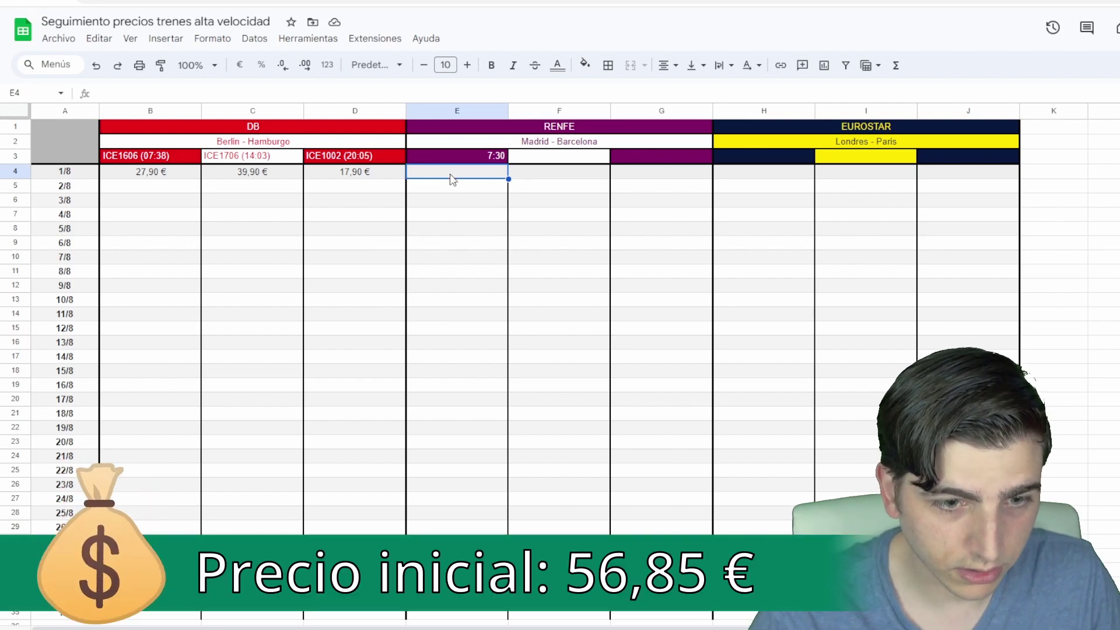
type("56")
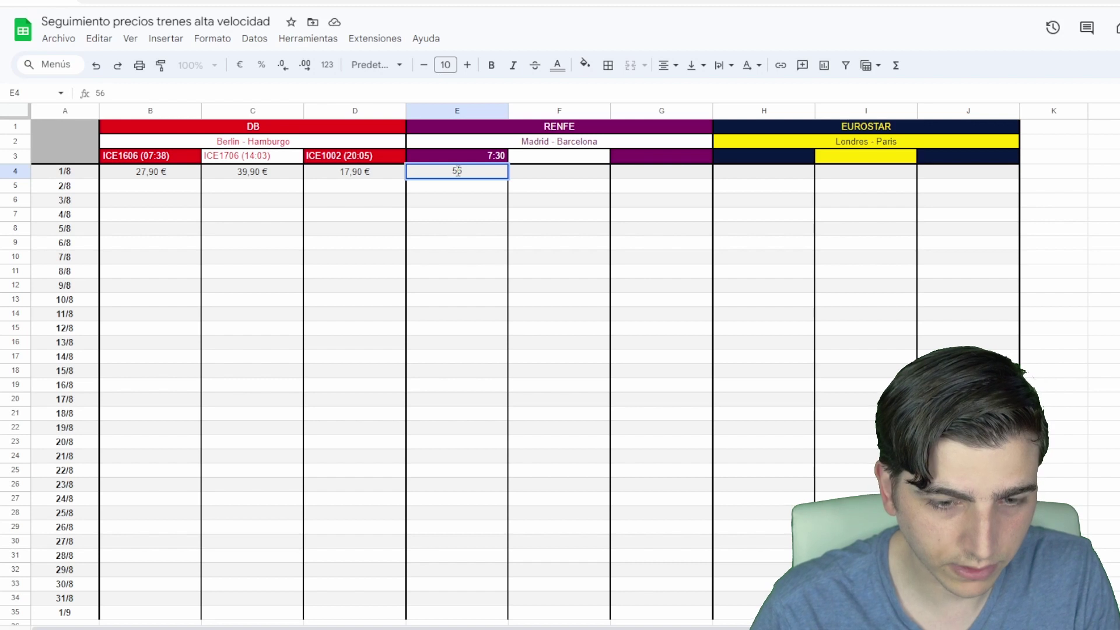
type(",85 €")
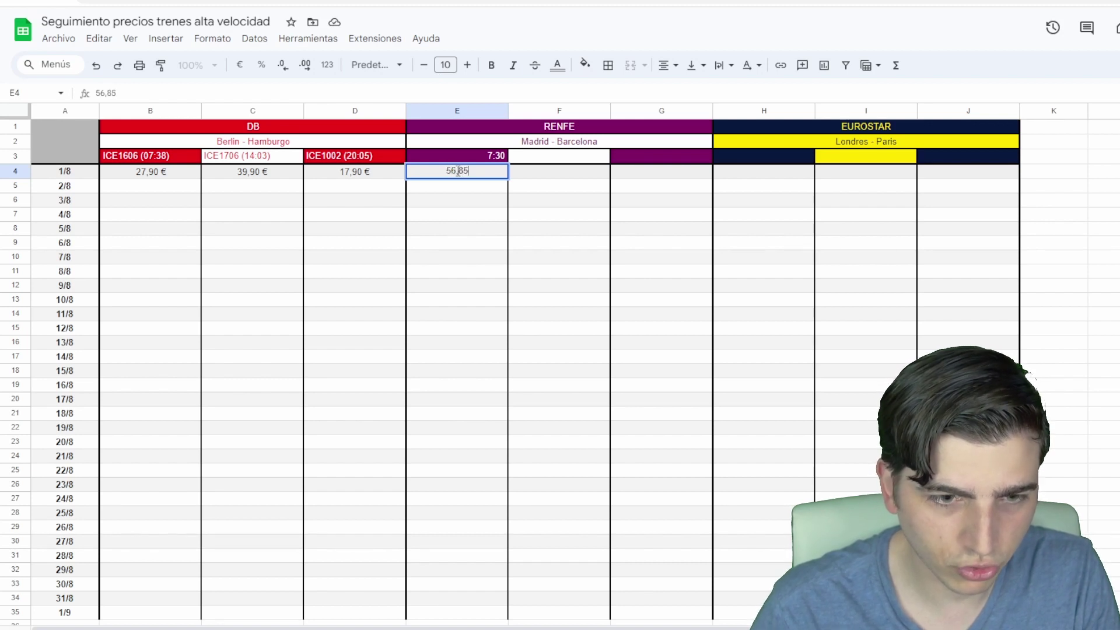
key("Tab")
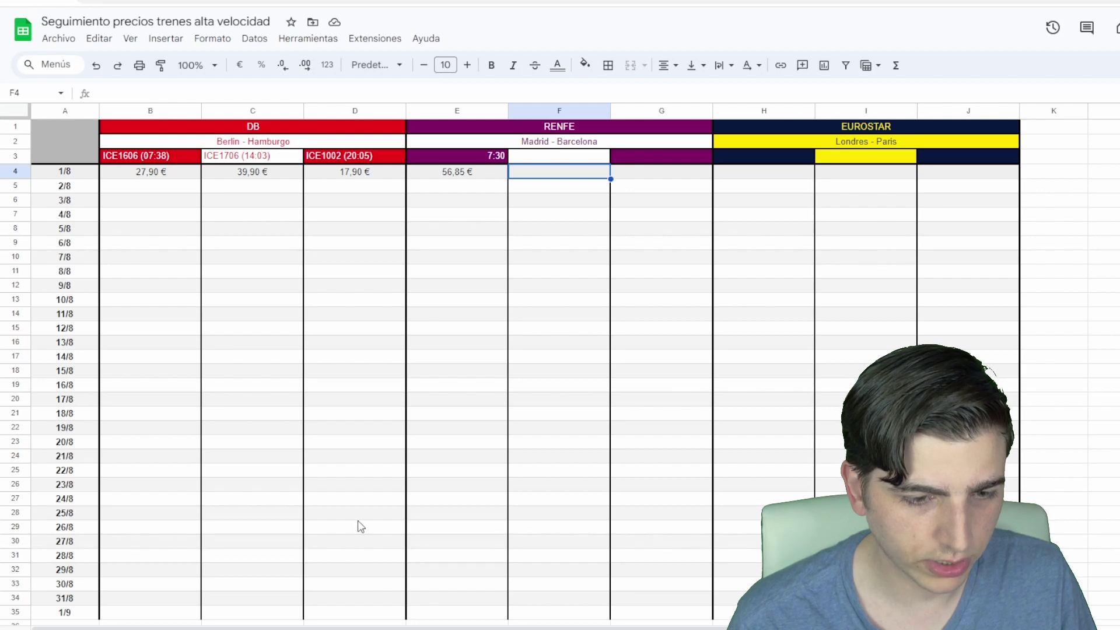
Return to the Renfe results and review the midday and afternoon Madrid–Barcelona trains, checking the 14:30 service
key("ctrl+Tab")
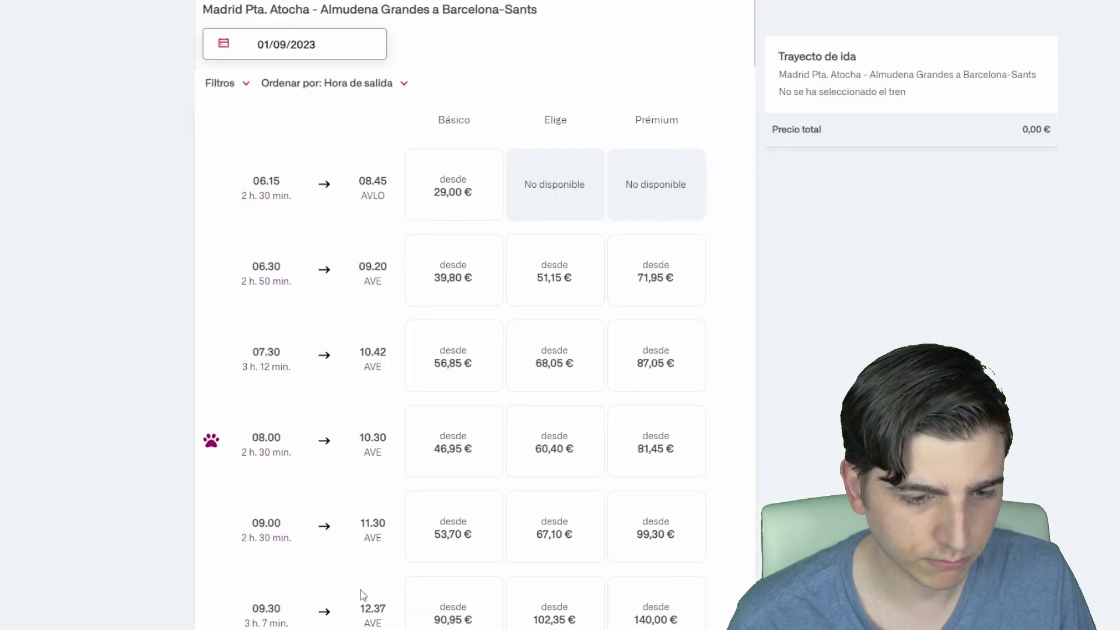
scroll(165, 384, "down", 2)
scroll(166, 384, "down", 4)
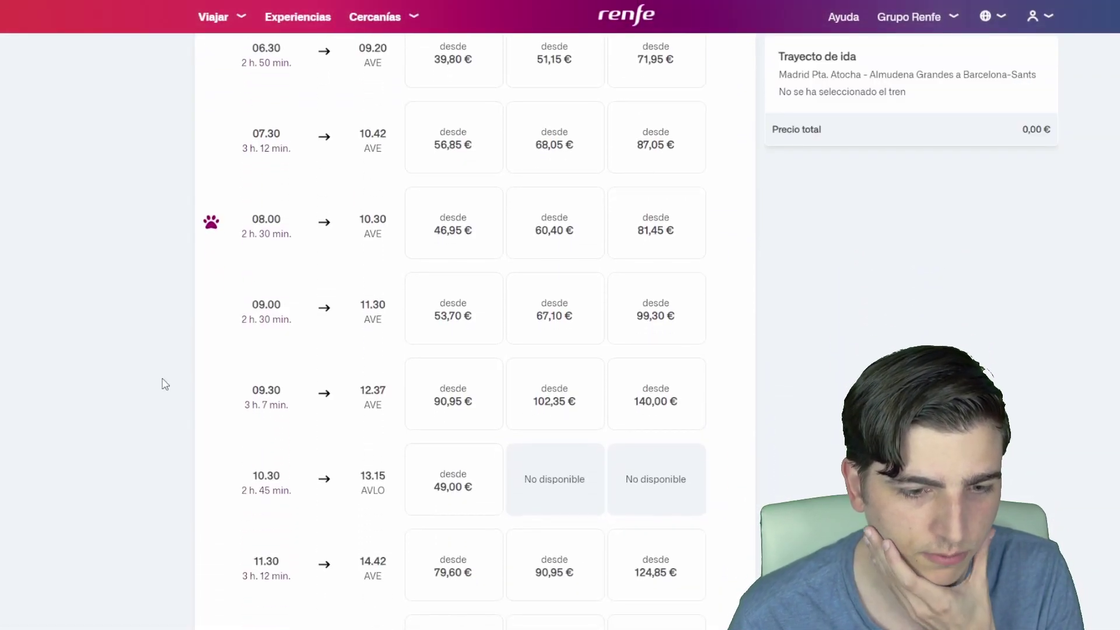
scroll(166, 384, "down", 5)
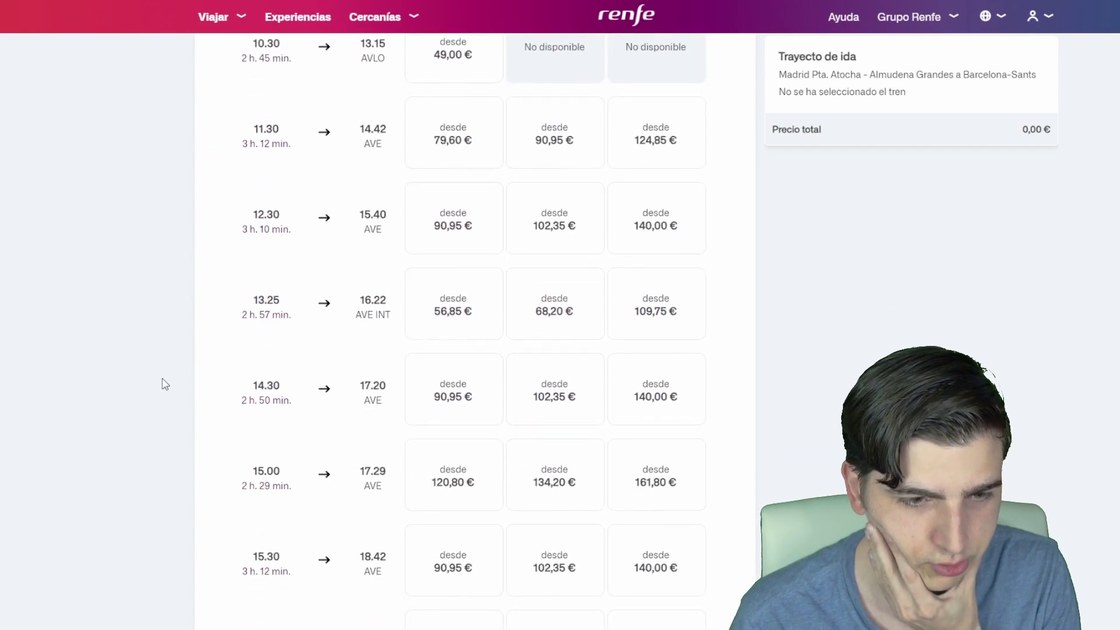
scroll(165, 384, "down", 1)
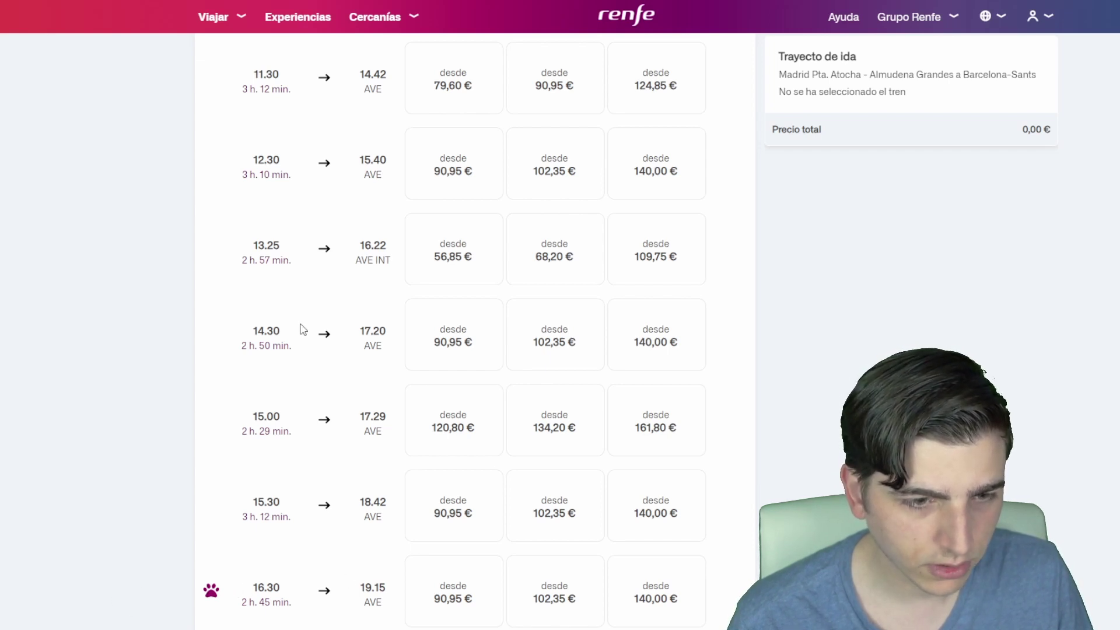
left_click_drag(255, 333, 288, 337)
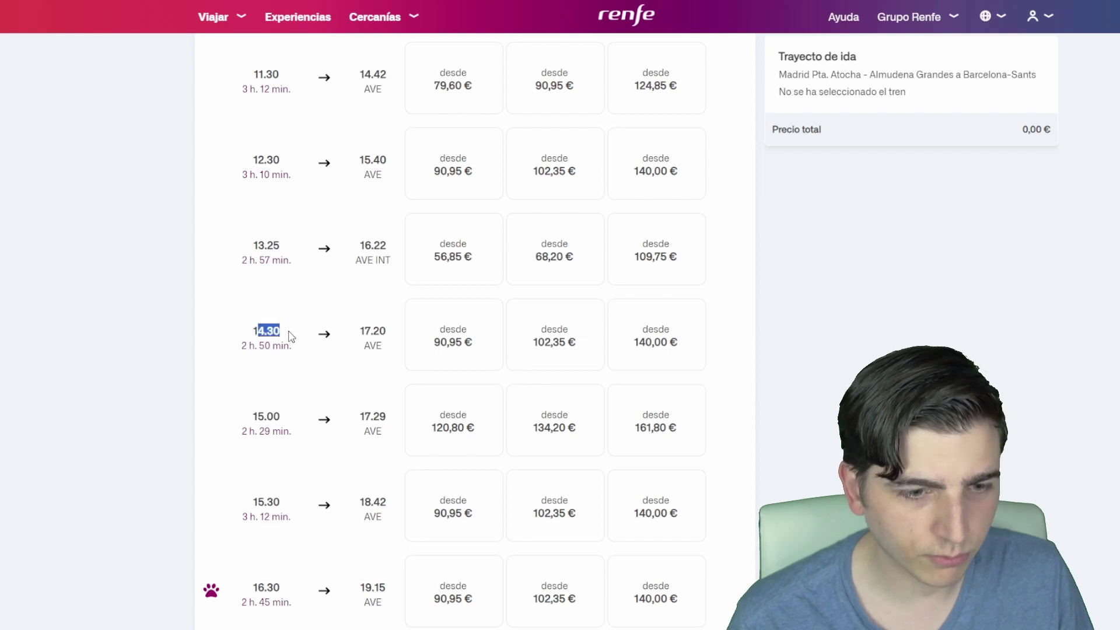
left_click(285, 337)
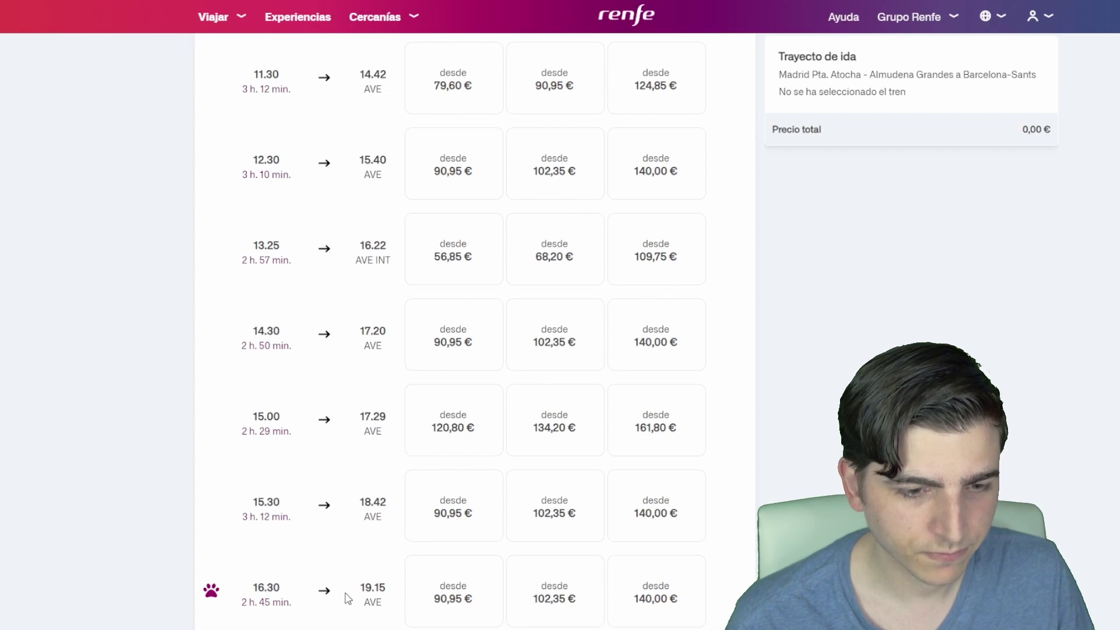
Review the evening Madrid–Barcelona trains, comparing the departure times, durations and fares of the 20:40 and 21:10 services
scroll(216, 388, "down", 7)
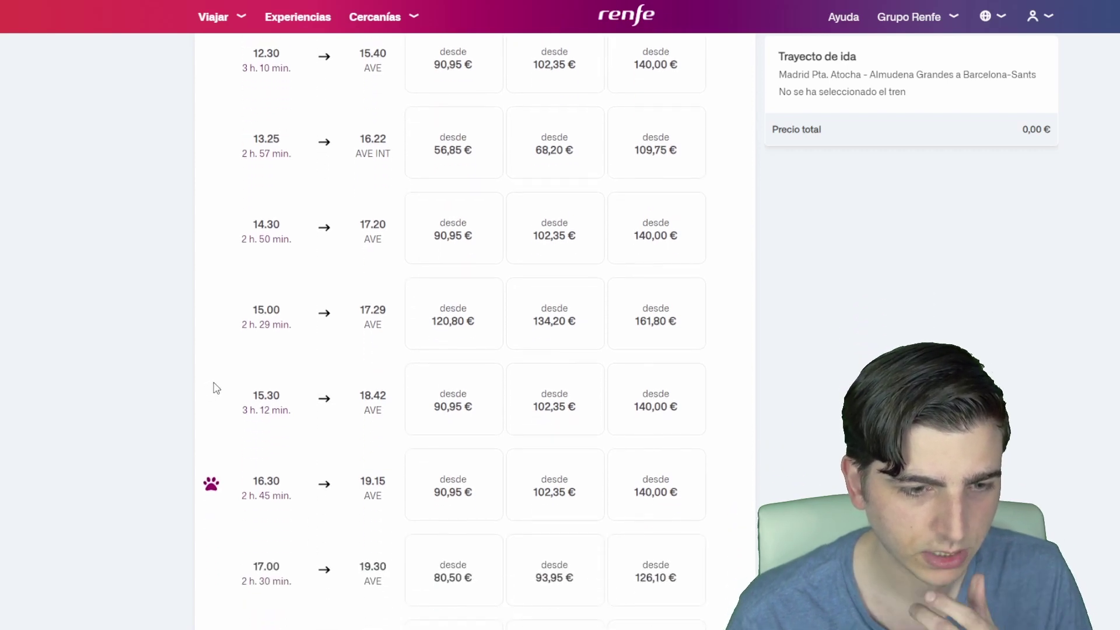
scroll(216, 388, "down", 3)
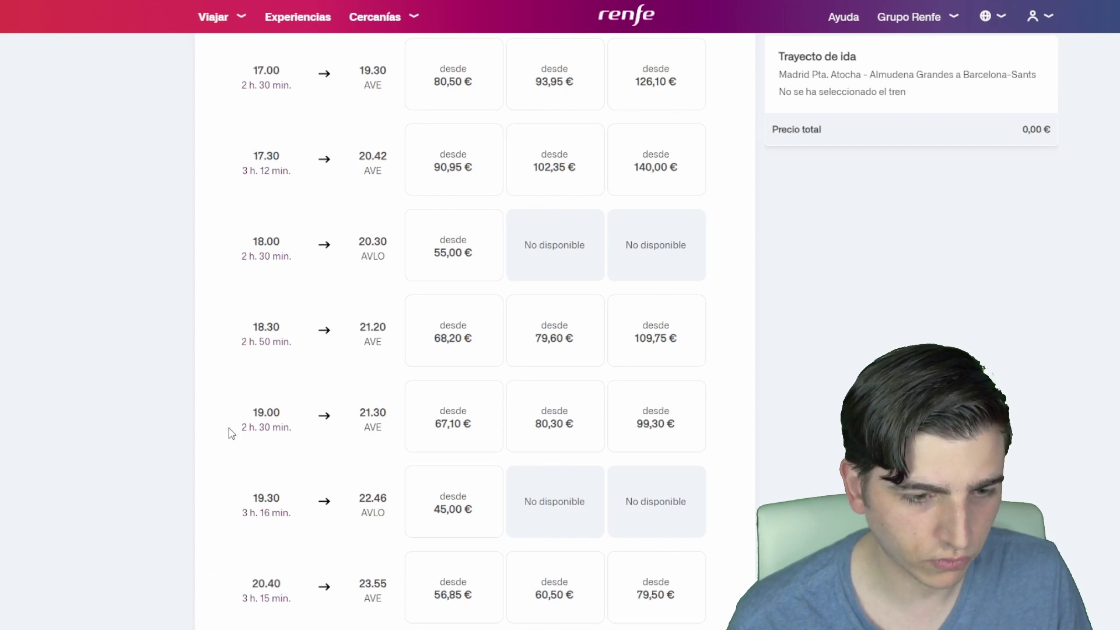
scroll(230, 432, "down", 5)
scroll(246, 263, "up", 1)
scroll(247, 262, "up", 1)
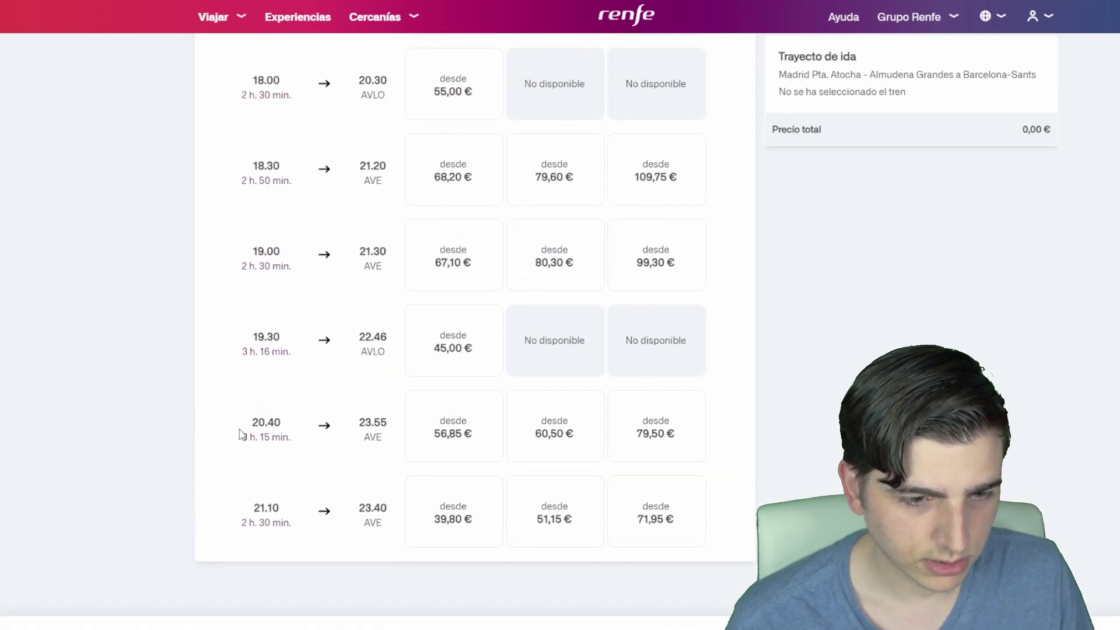
left_click_drag(262, 422, 285, 430)
left_click(448, 437)
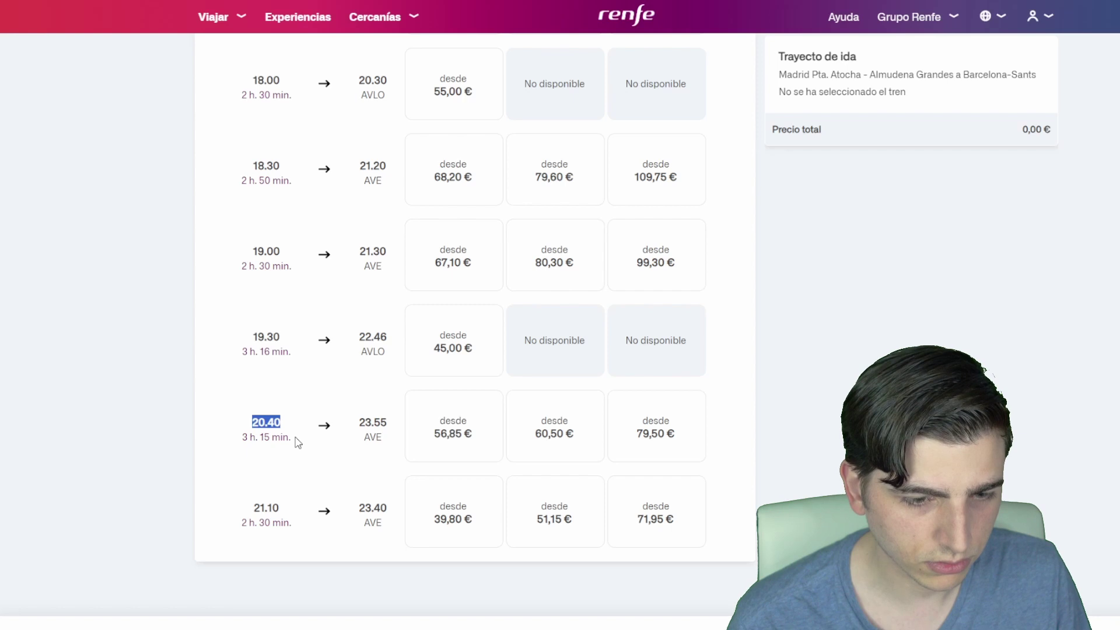
left_click_drag(254, 508, 287, 513)
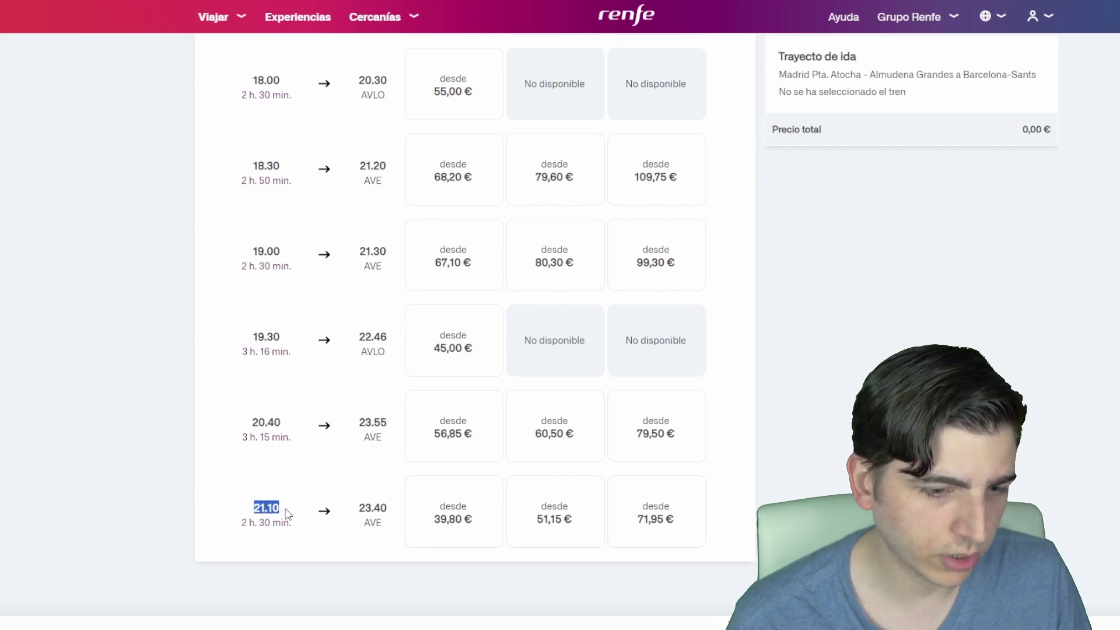
left_click_drag(241, 523, 317, 525)
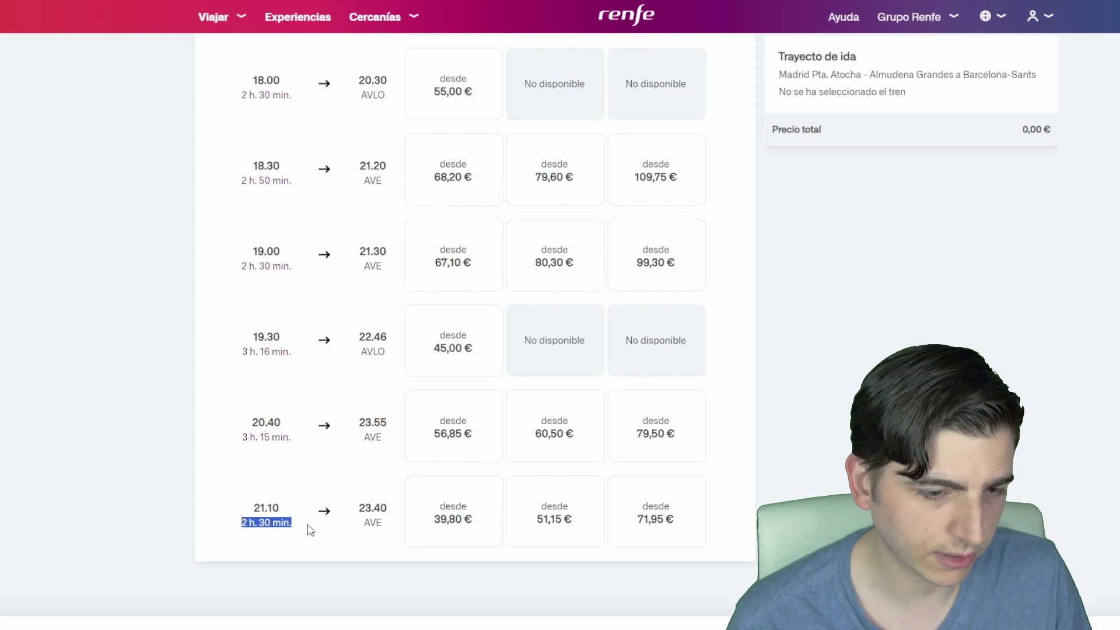
left_click(292, 525)
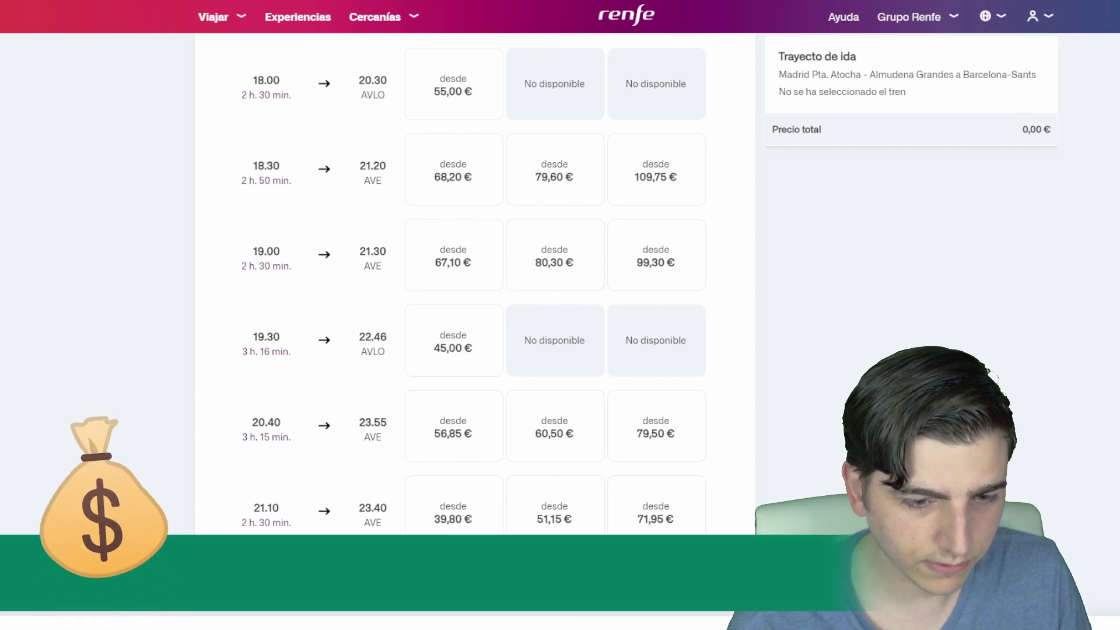
In the spreadsheet's third RENFE column, set the departure time in G3 to 21:10 and enter the fare 39,8 in G4
key("ctrl+Tab")
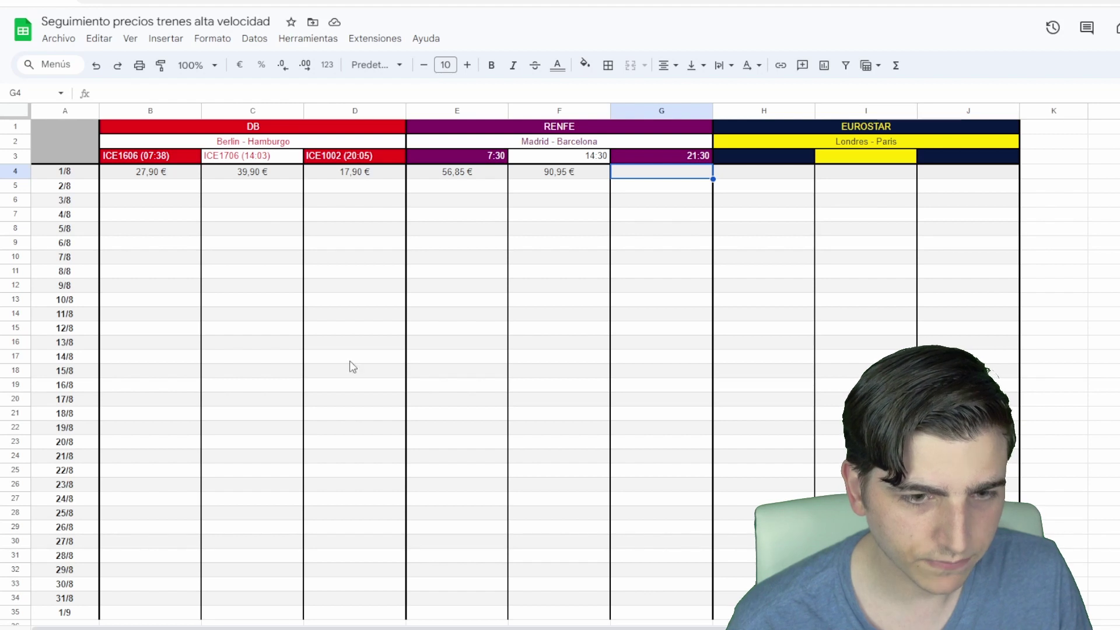
left_click(674, 155)
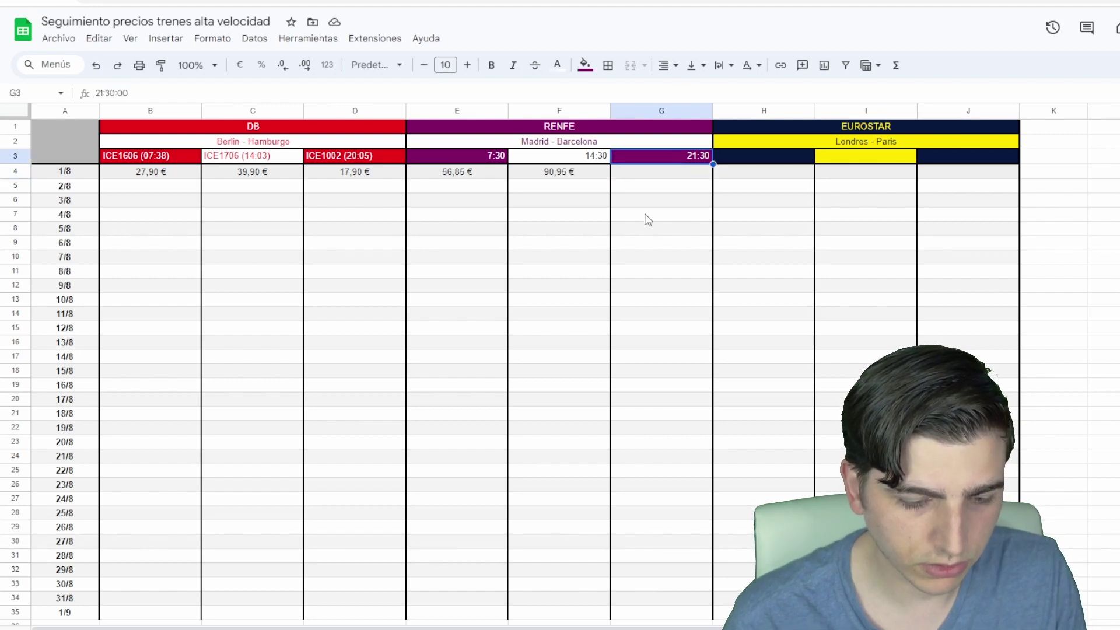
type("21:10")
key("Return")
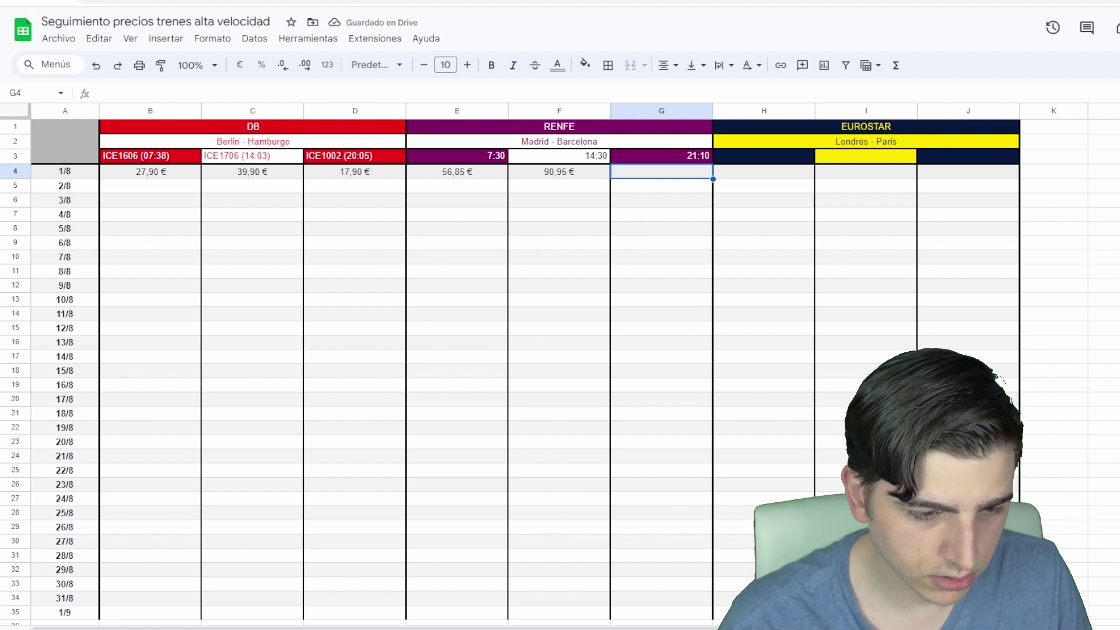
type("39,8")
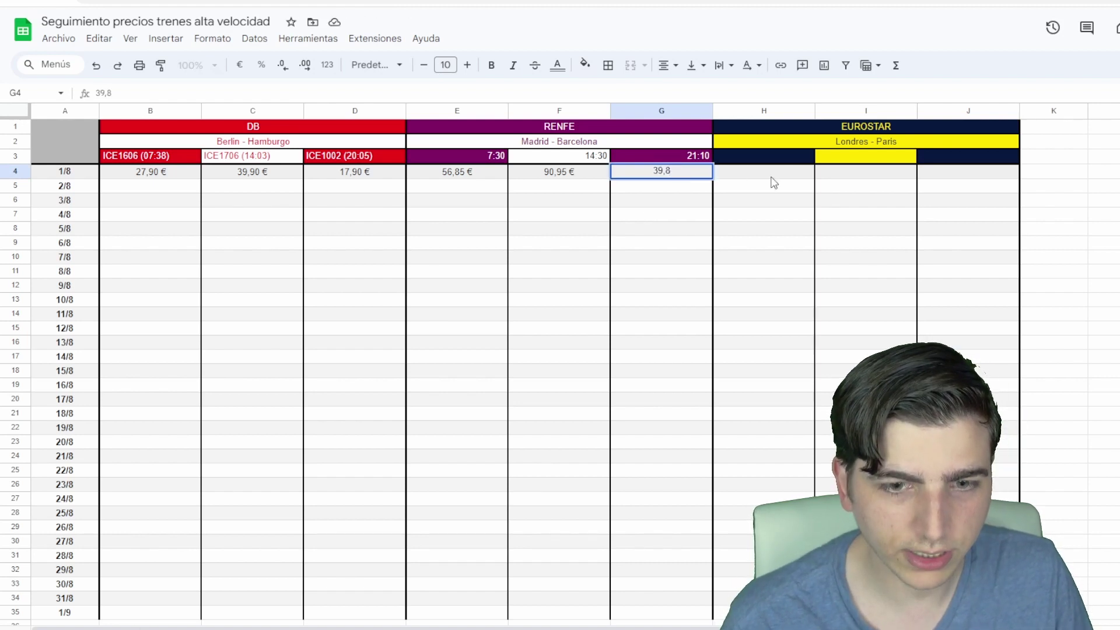
key("Tab")
key("Up")
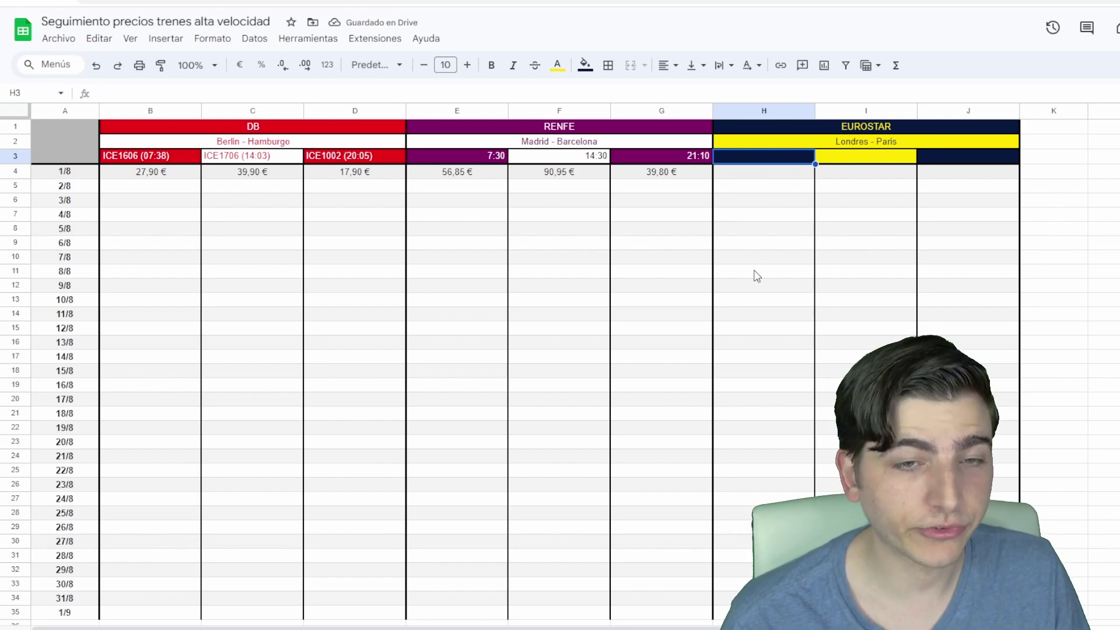
Search the web for "eurostar" in a new incognito window and open the Eurostar website
key("ctrl+Tab")
key("ctrl+shift+n")
type("eurostar")
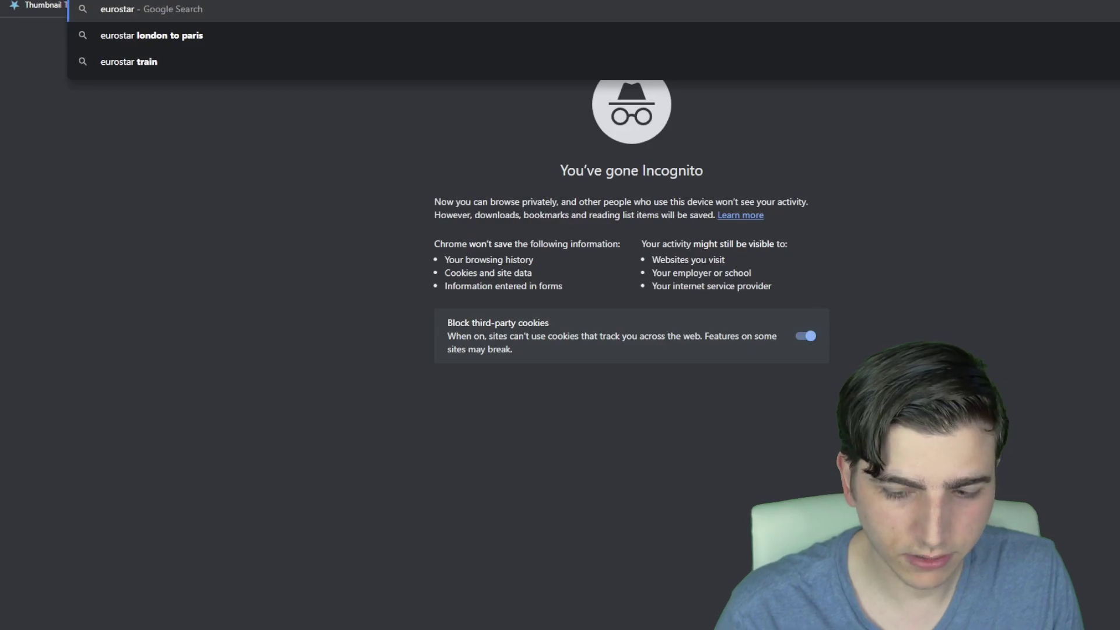
key("Return")
left_click(524, 515)
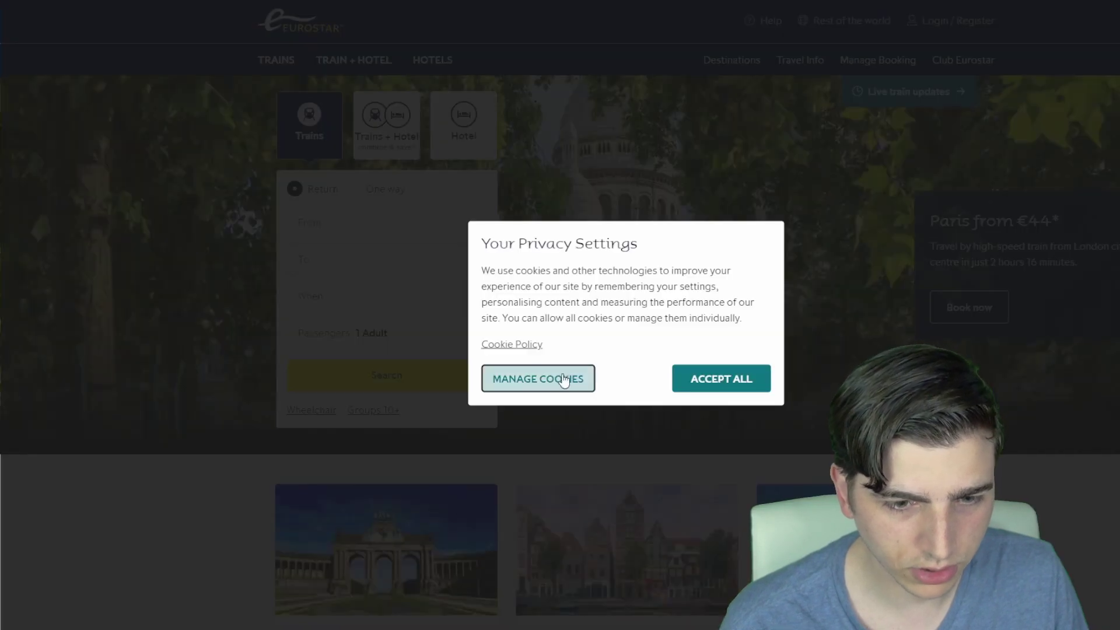
In the Eurostar cookie settings, switch off the functionality cookies and save the preferences
left_click(564, 380)
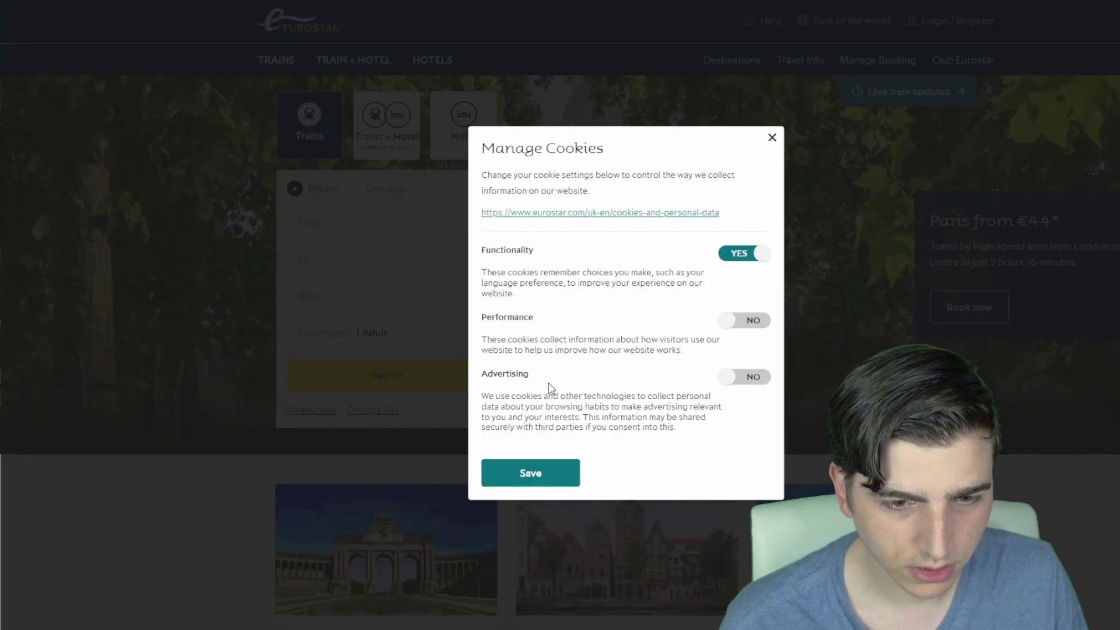
left_click(737, 252)
left_click(528, 472)
Set the train route from London St Pancras Int'l to Paris Gare du Nord
left_click(354, 223)
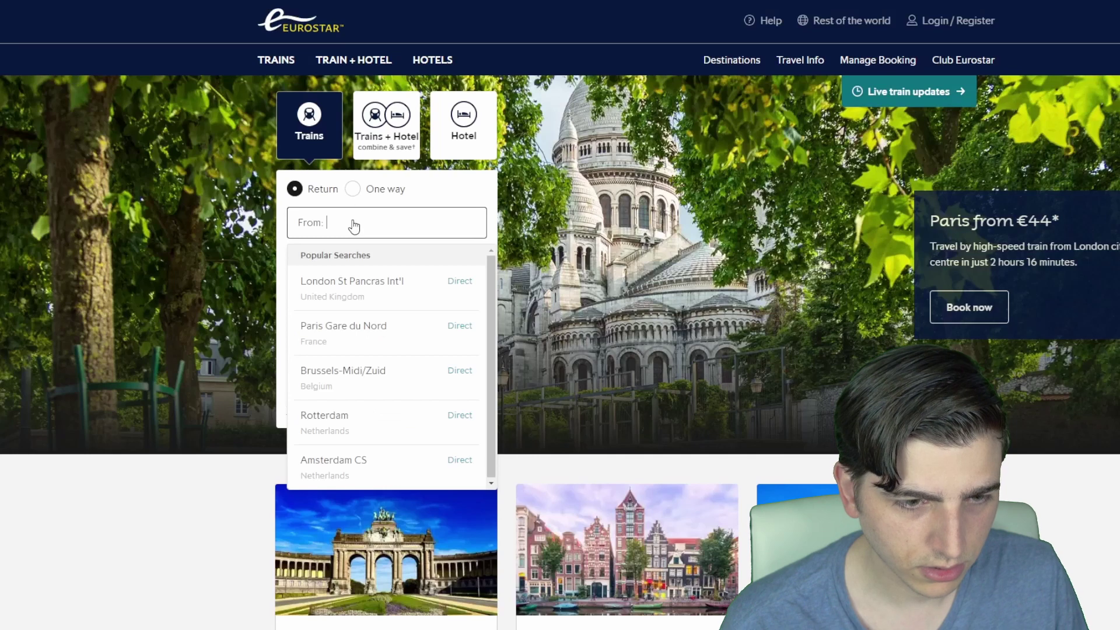
left_click(355, 287)
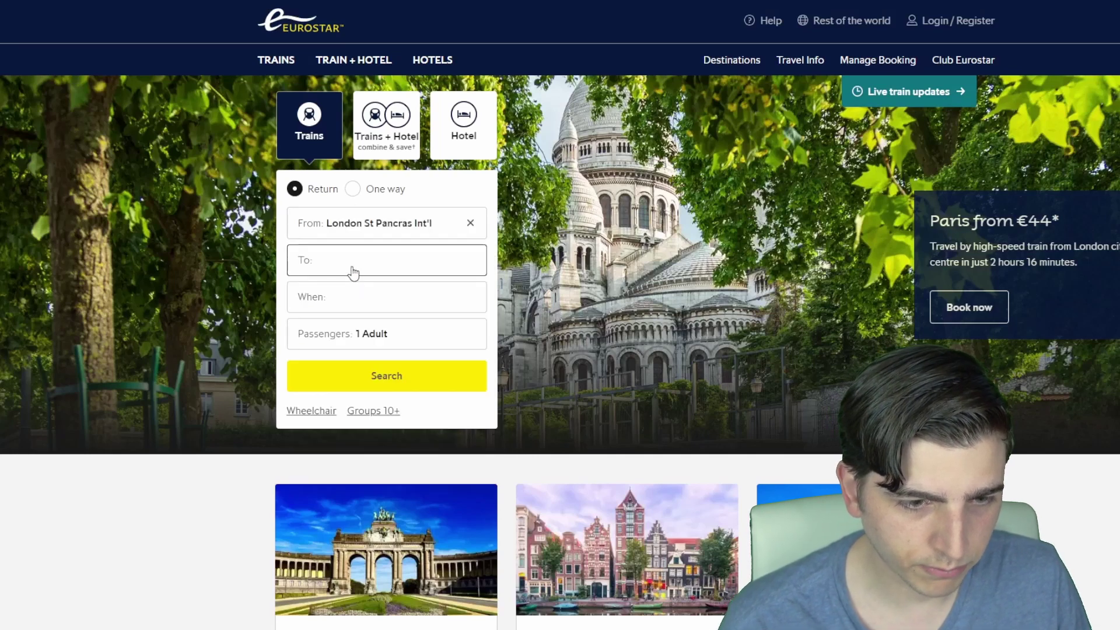
left_click(366, 326)
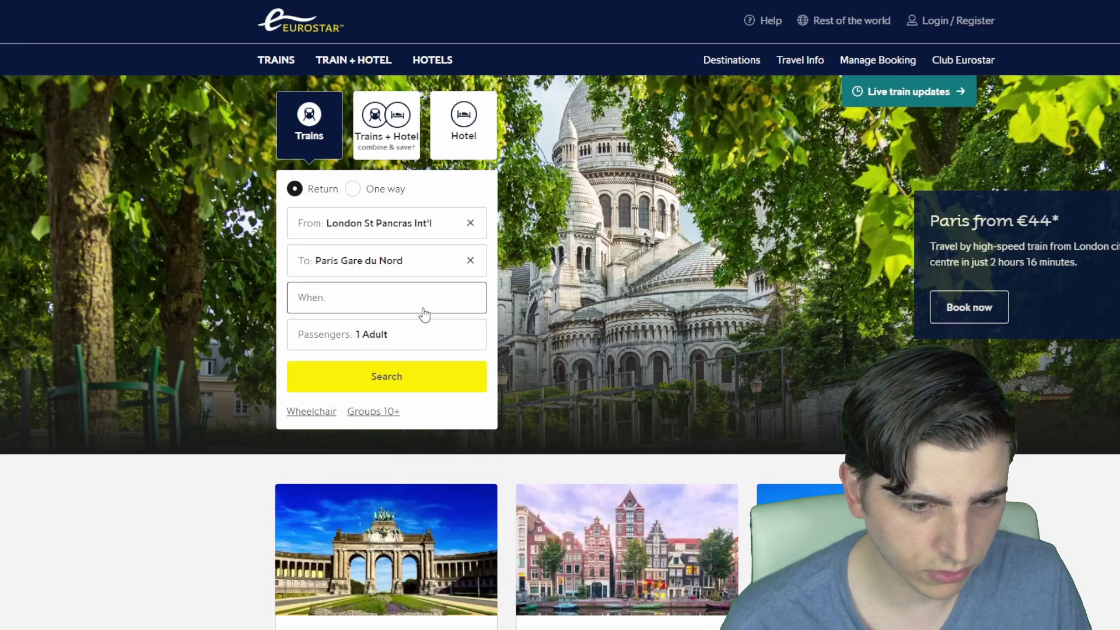
Set the travel date to Friday 1 September 2023, make the trip one way and search for trains
left_click(405, 314)
left_click(549, 391)
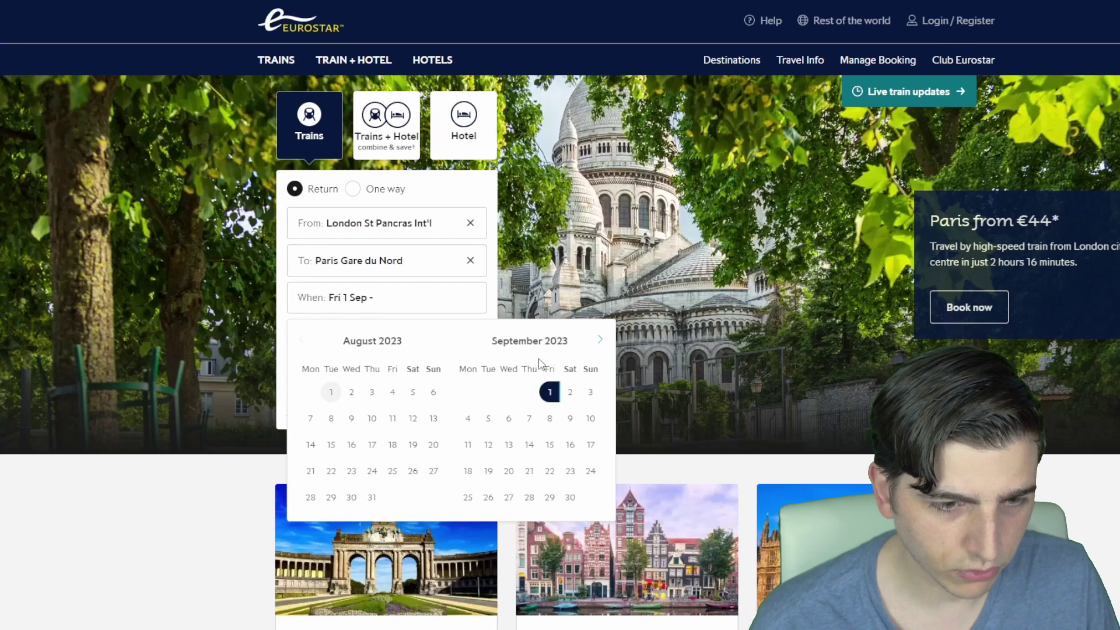
left_click(540, 272)
left_click(352, 190)
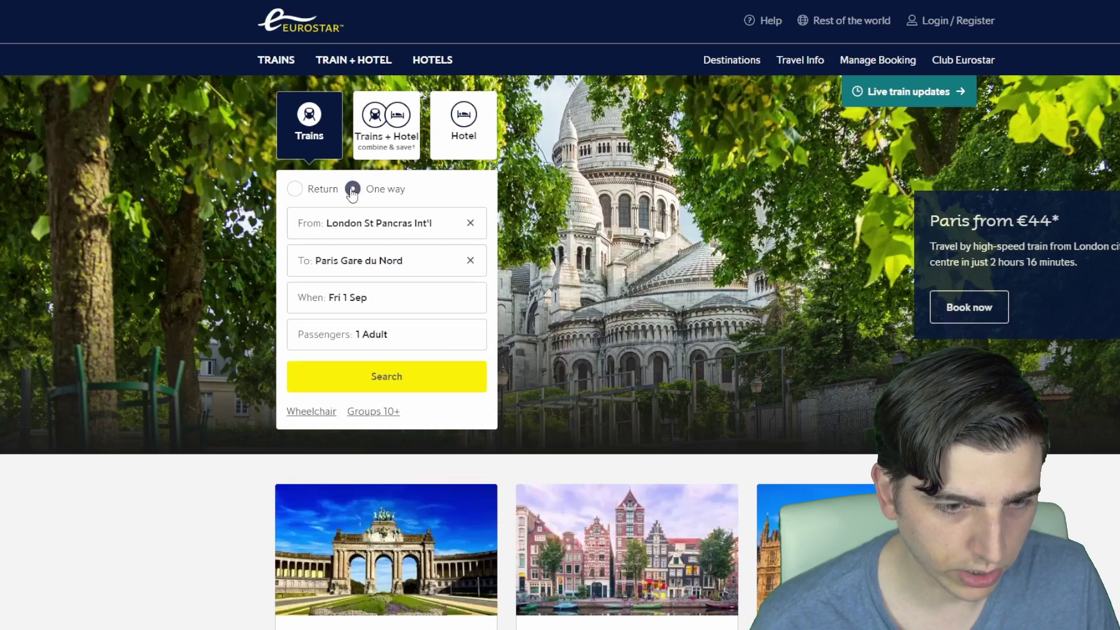
left_click(405, 373)
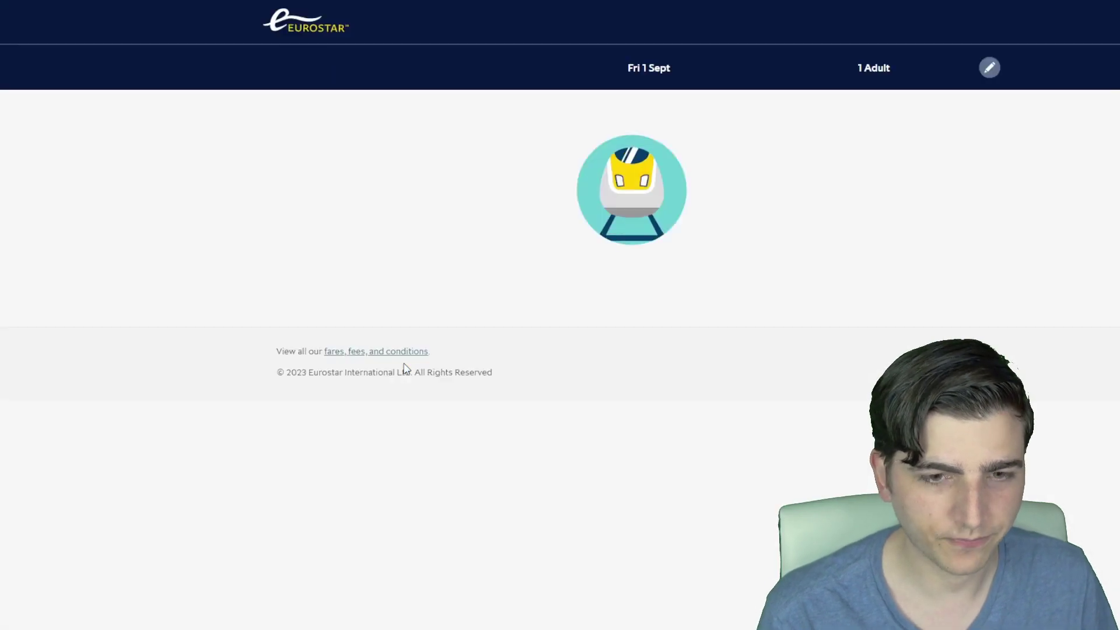
Review the morning London–Paris trains, checking the departure time and Standard fare of the 08:01 service
scroll(204, 435, "down", 3)
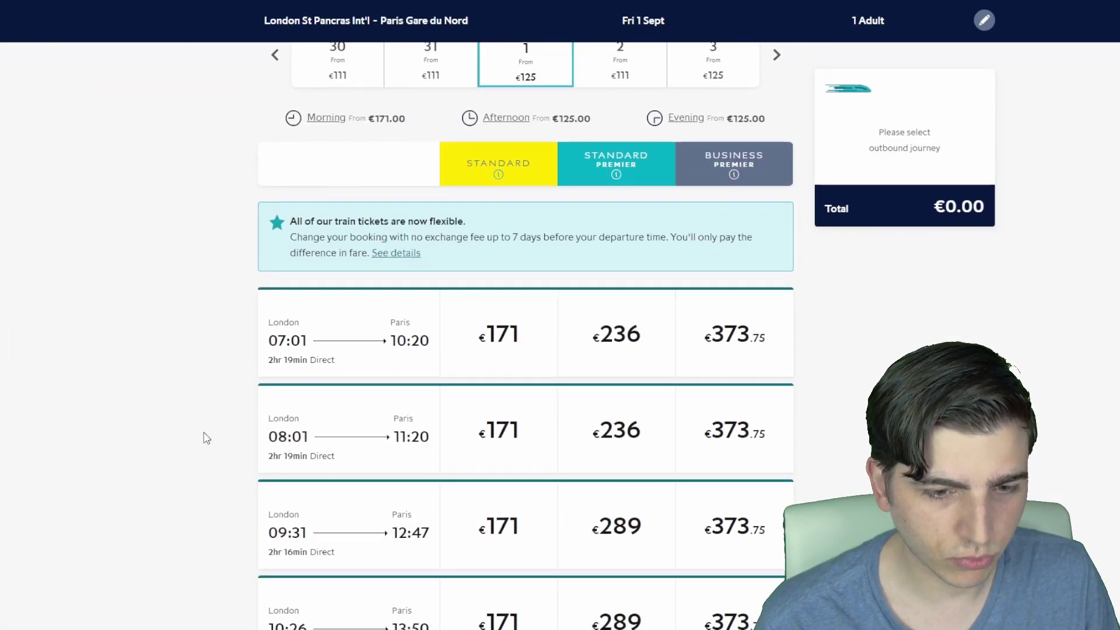
scroll(204, 438, "down", 2)
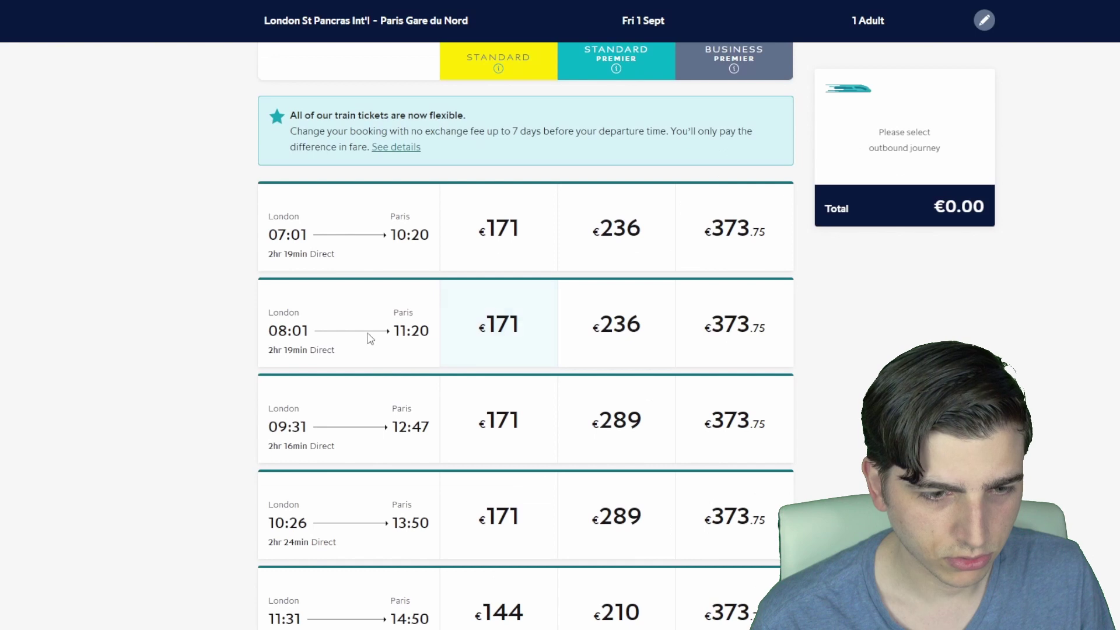
left_click_drag(267, 331, 314, 339)
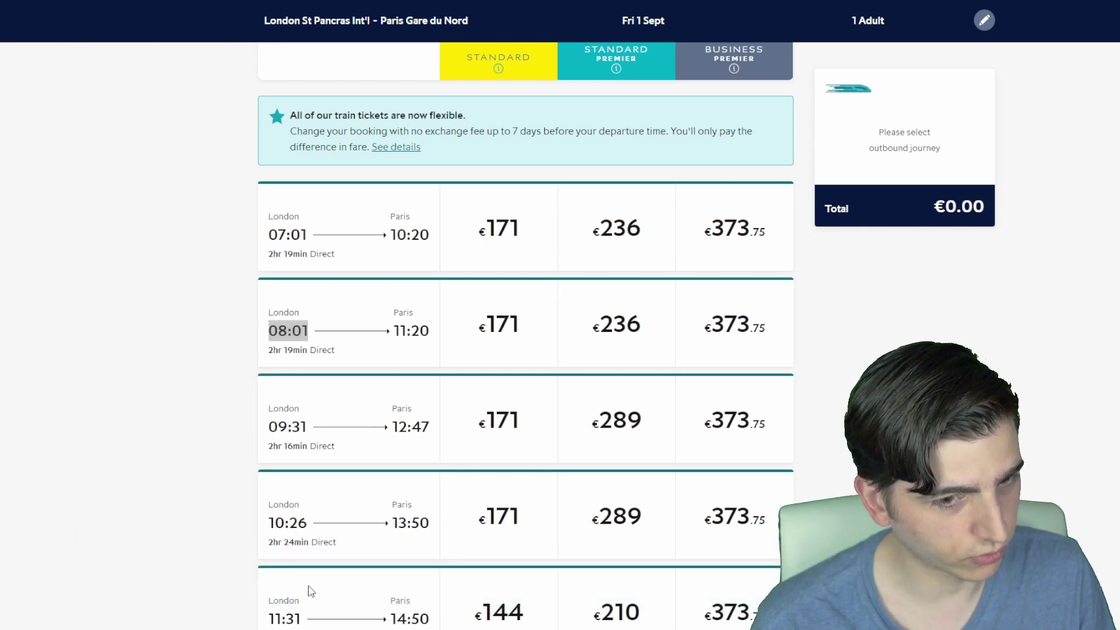
In the spreadsheet's first EUROSTAR column, enter the departure time 08:01 in H3 and the fare 171 in H4
key("alt+Tab")
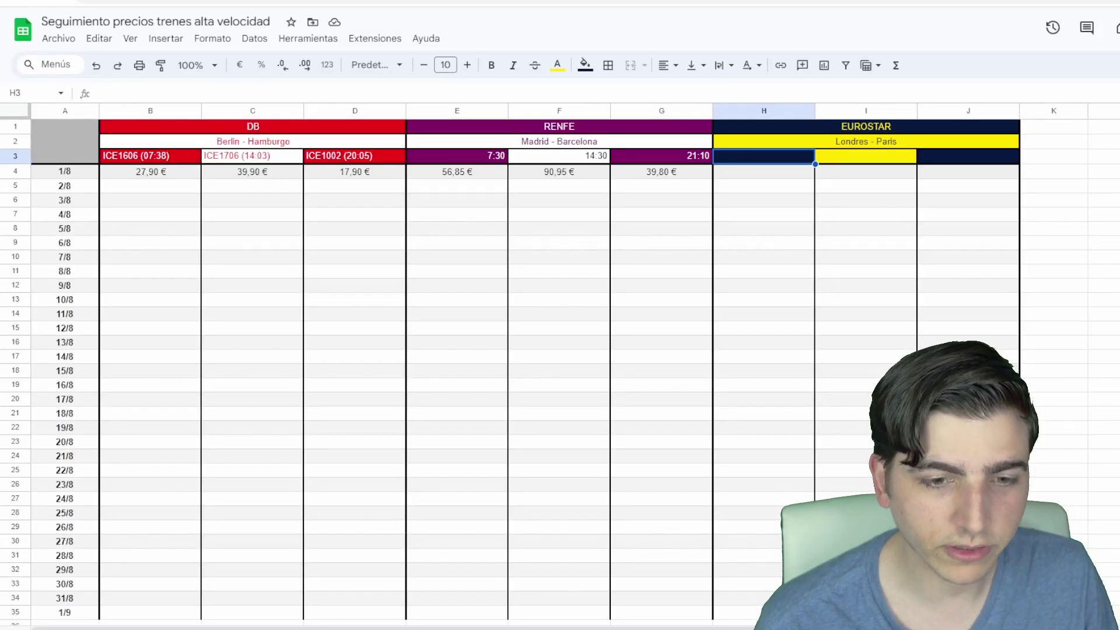
type("08:01")
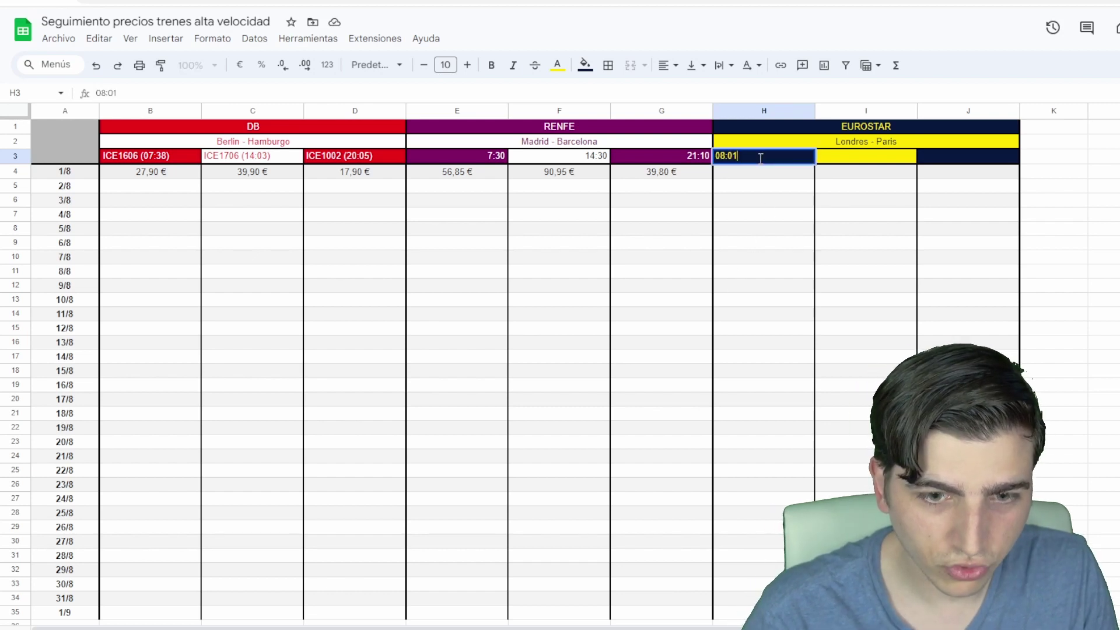
key("Return")
type("171")
key("Tab")
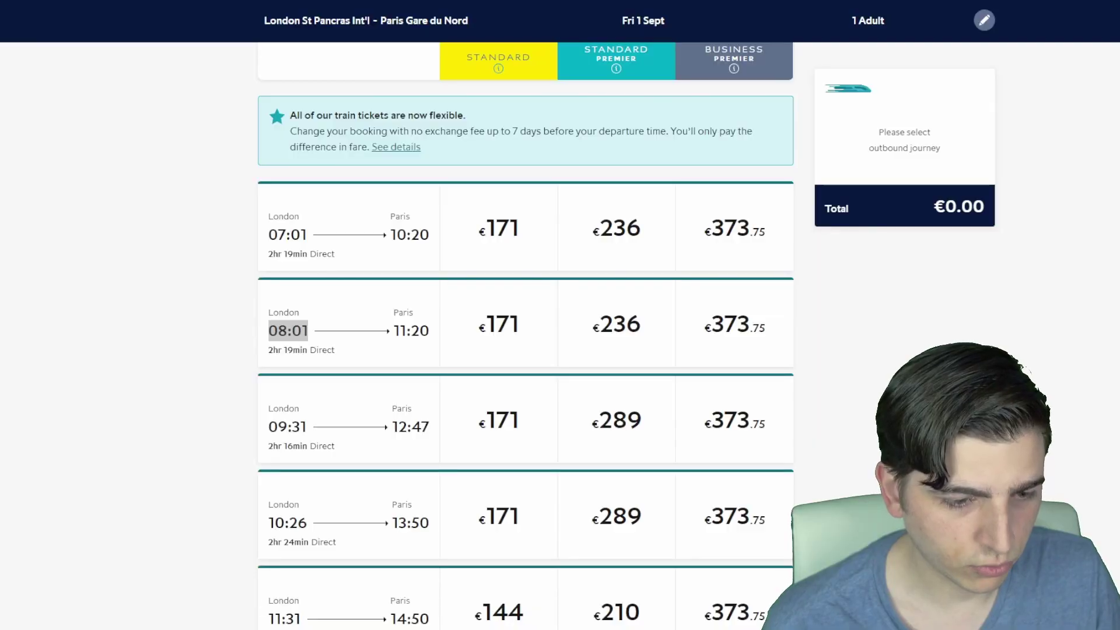
Review the early-afternoon London–Paris trains, comparing the 13:31 and 14:01 departures and their Standard fares
key("alt+Tab")
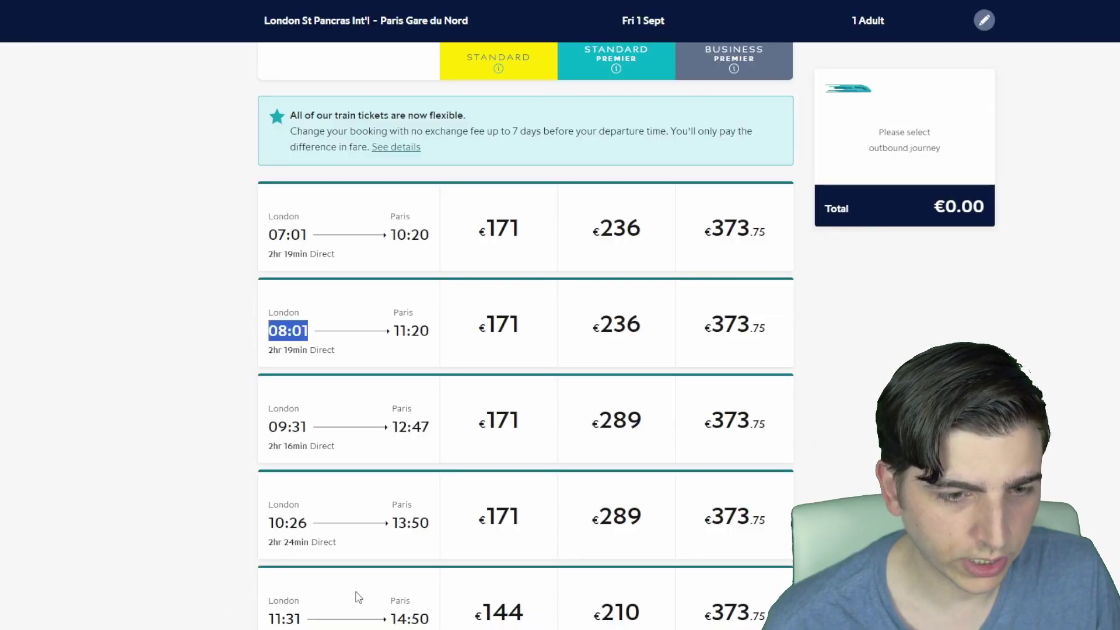
scroll(188, 392, "down", 2)
scroll(189, 394, "down", 5)
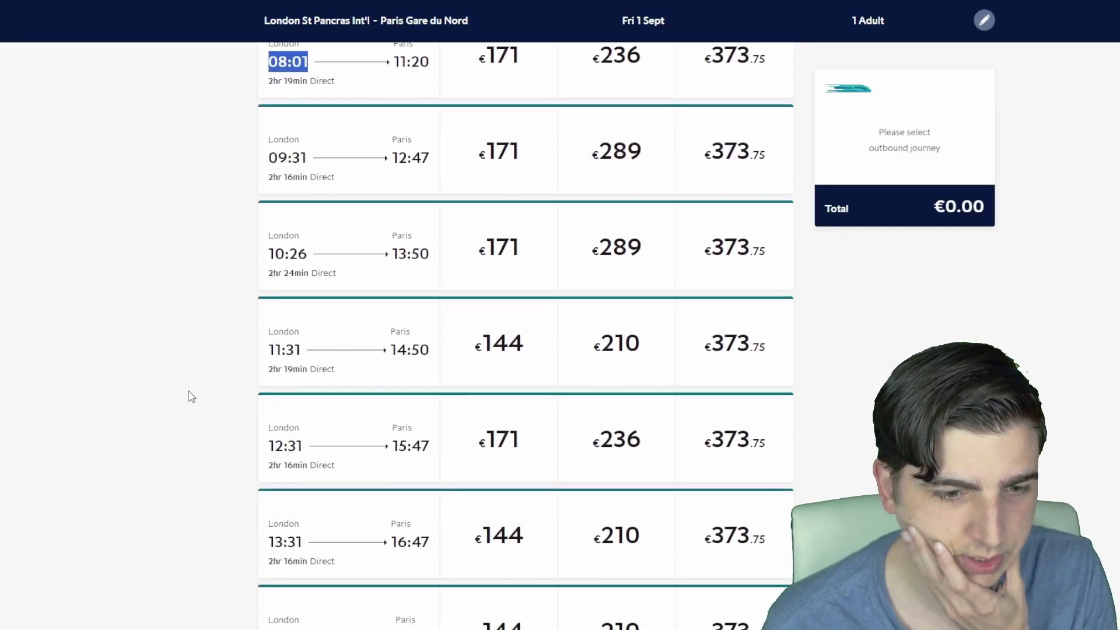
scroll(187, 392, "up", 1)
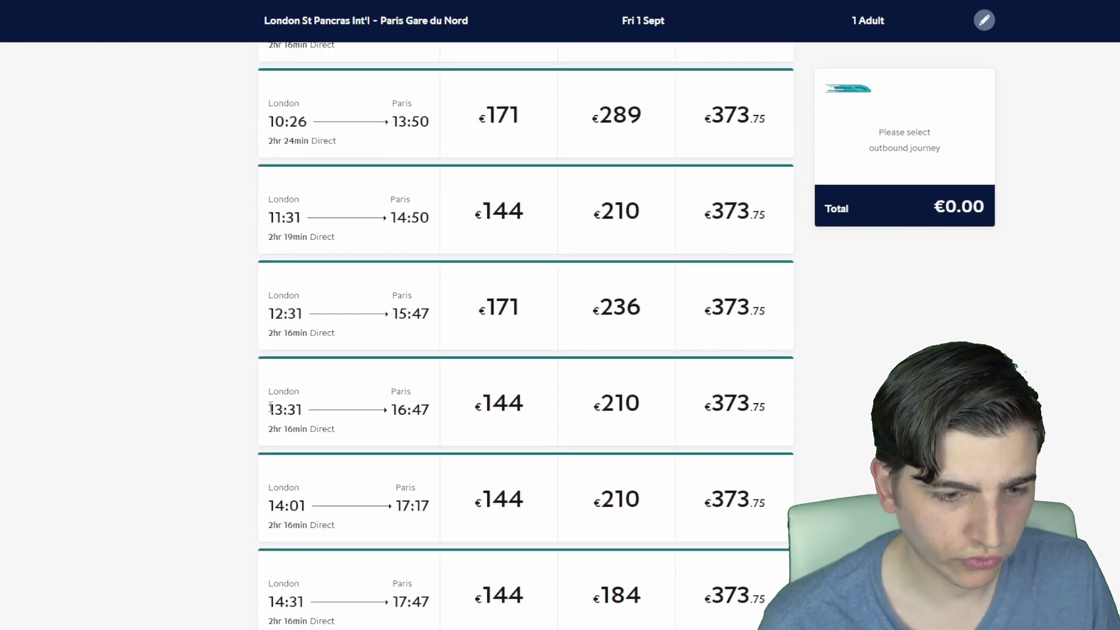
left_click_drag(270, 412, 305, 417)
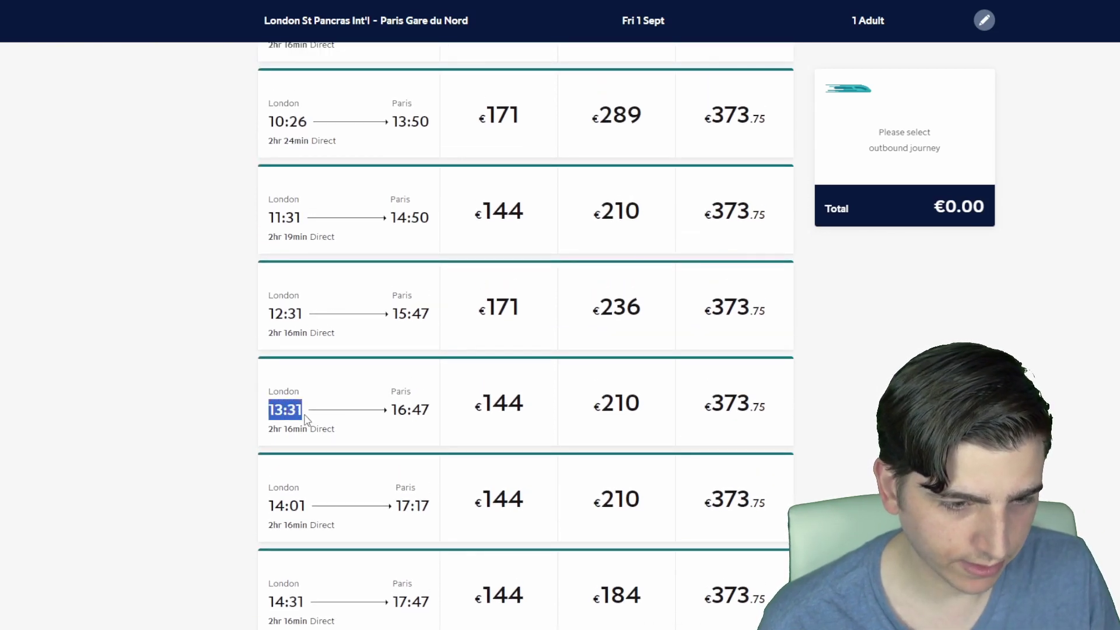
left_click_drag(270, 506, 305, 507)
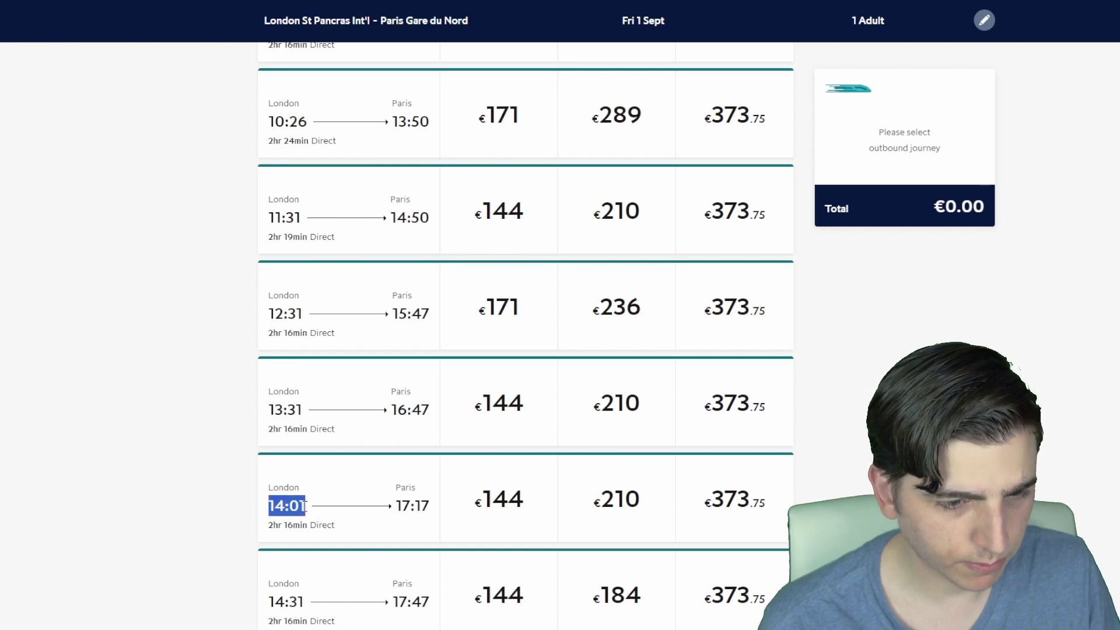
scroll(304, 506, "down", 1)
scroll(304, 507, "up", 3)
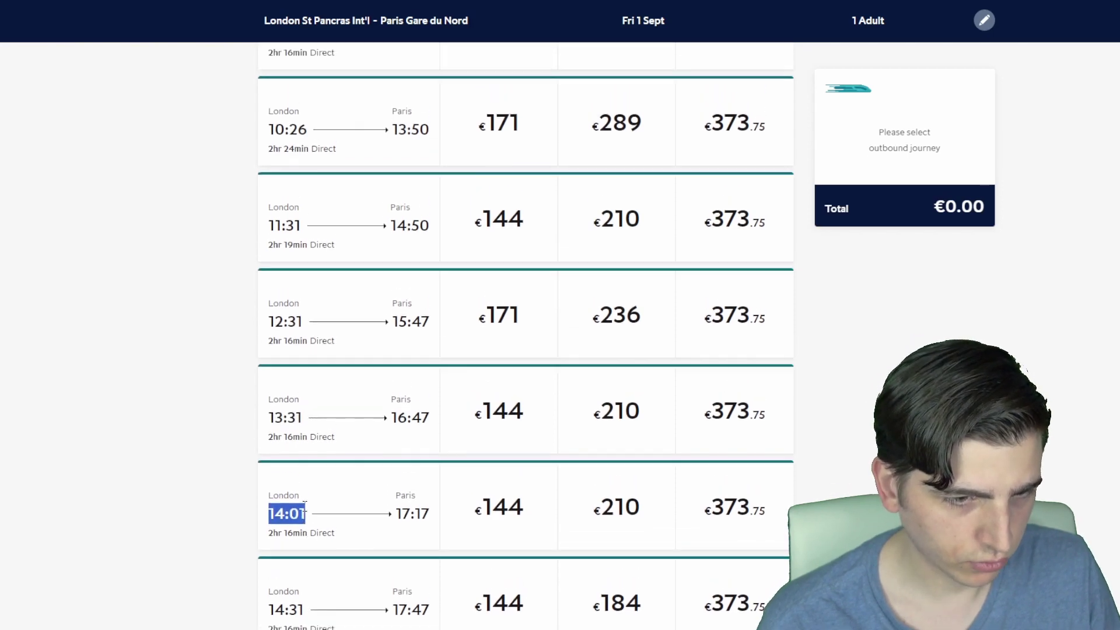
scroll(305, 506, "down", 5)
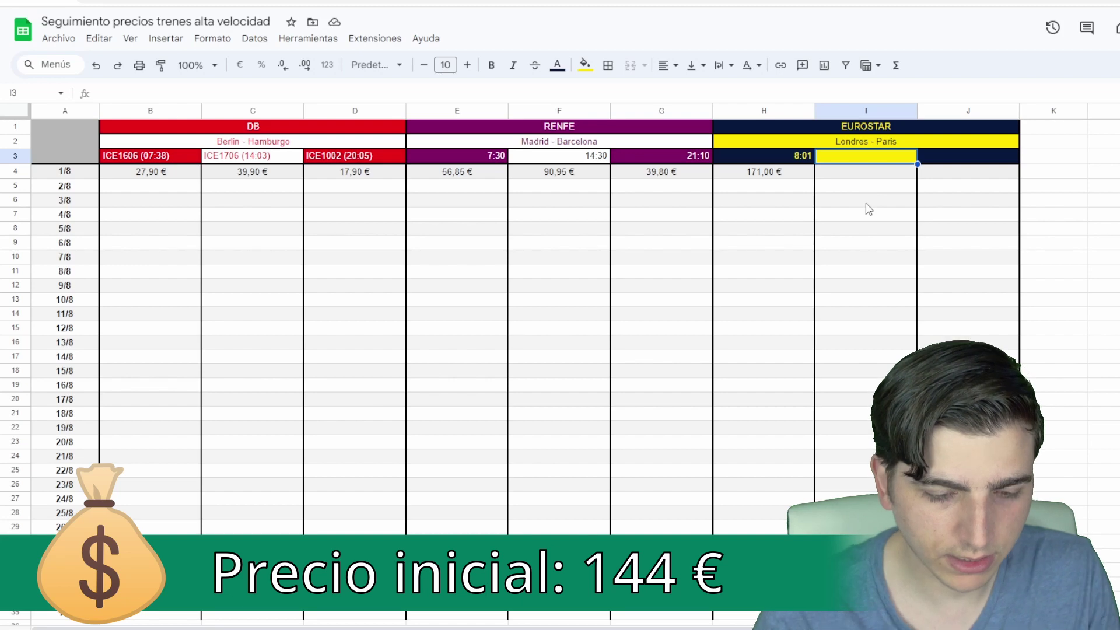
In the spreadsheet's second EUROSTAR column, enter the departure time 14:01 in I3 and the fare 144 in I4
type("14:01")
key("Return")
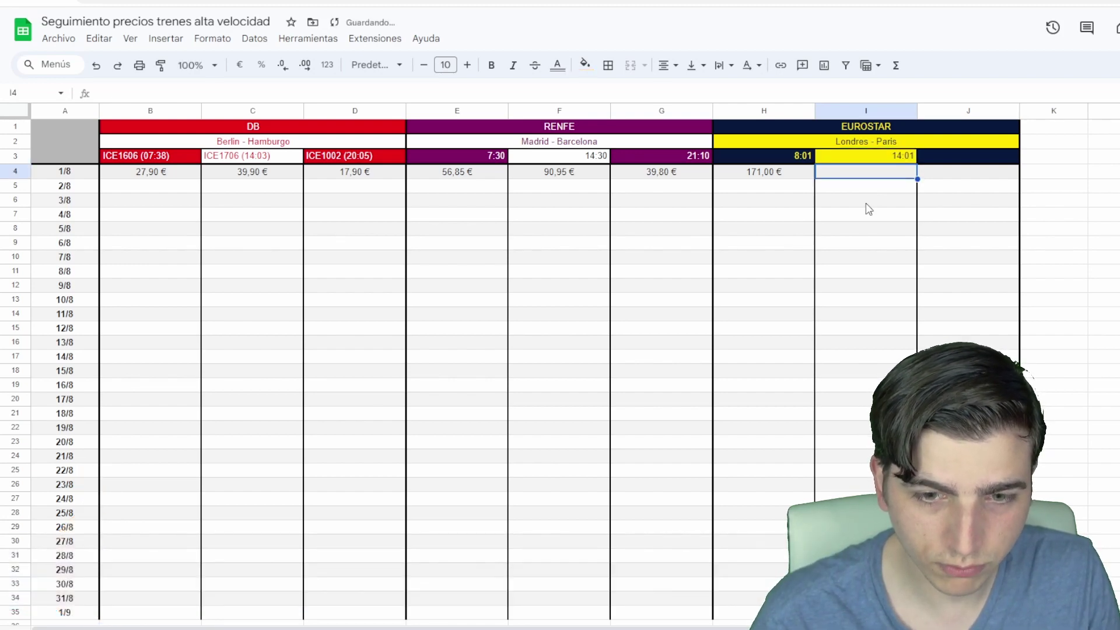
type("144")
key("Return")
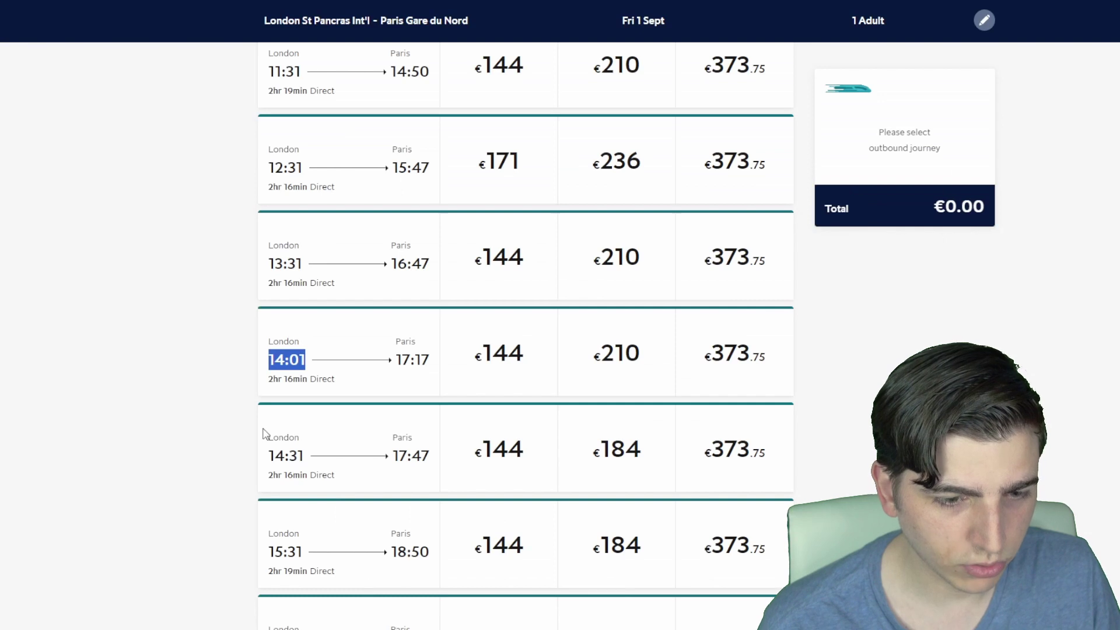
Copy the 18:34 departure time from the evening London–Paris trains into the third EUROSTAR column and enter its Standard fare of 125 below
scroll(264, 433, "down", 10)
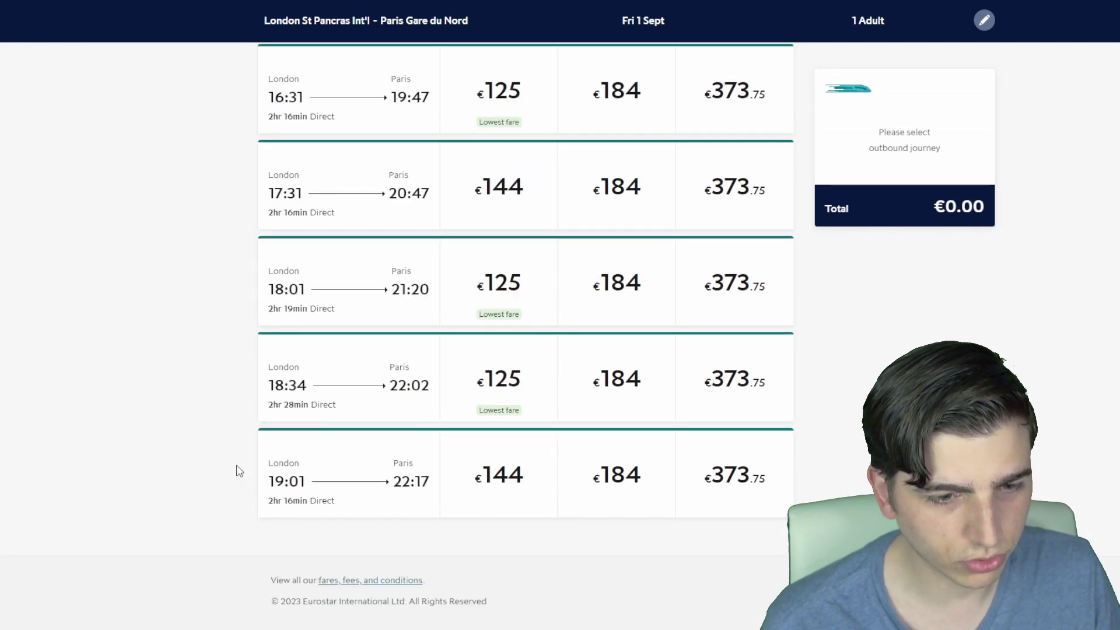
left_click_drag(269, 484, 315, 488)
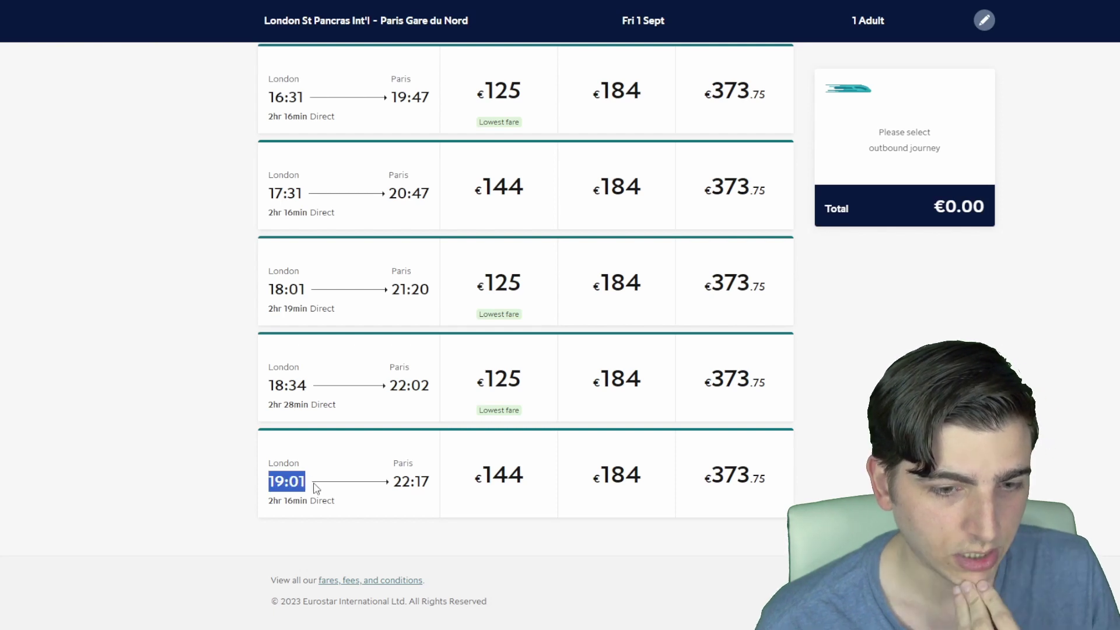
left_click_drag(267, 385, 307, 382)
key("ctrl+c")
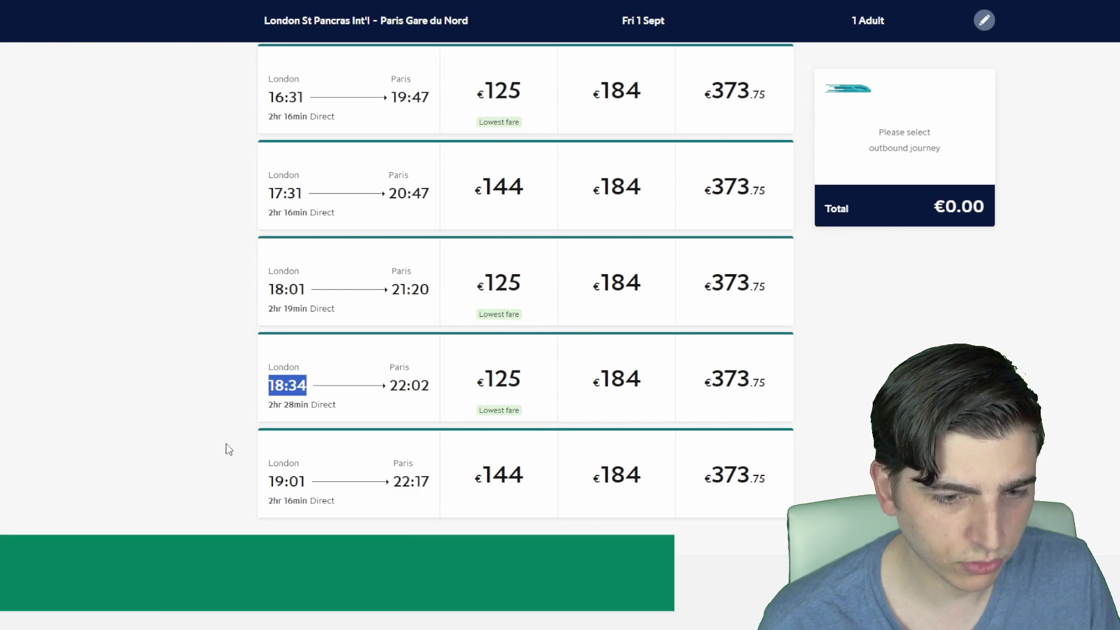
key("alt+Tab")
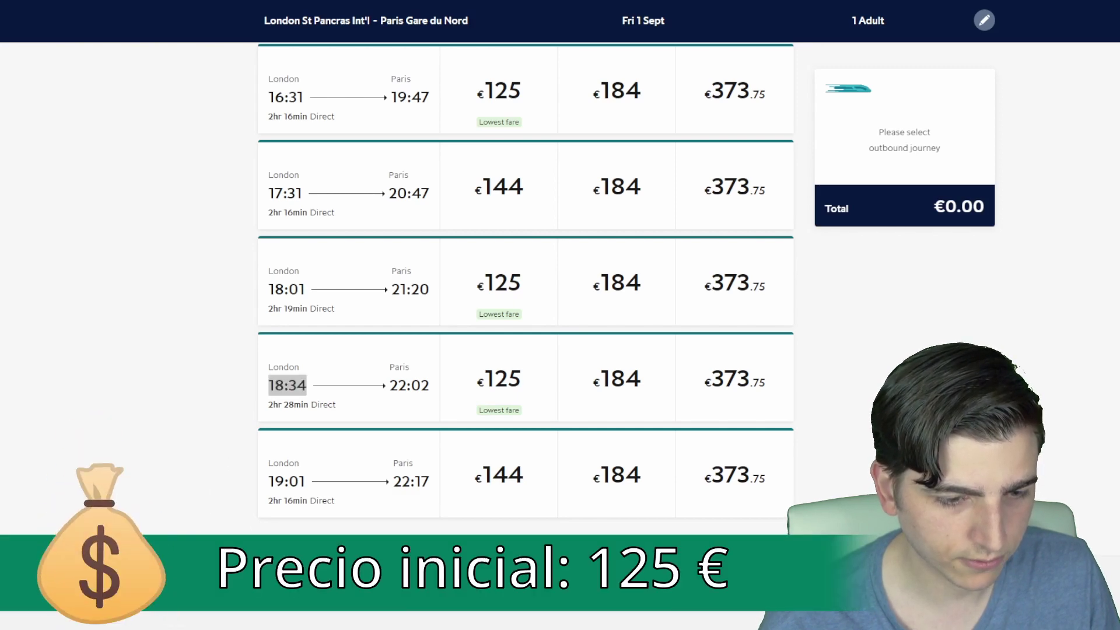
key("ctrl+v")
key("Return")
type("125")
left_click(1117, 180)
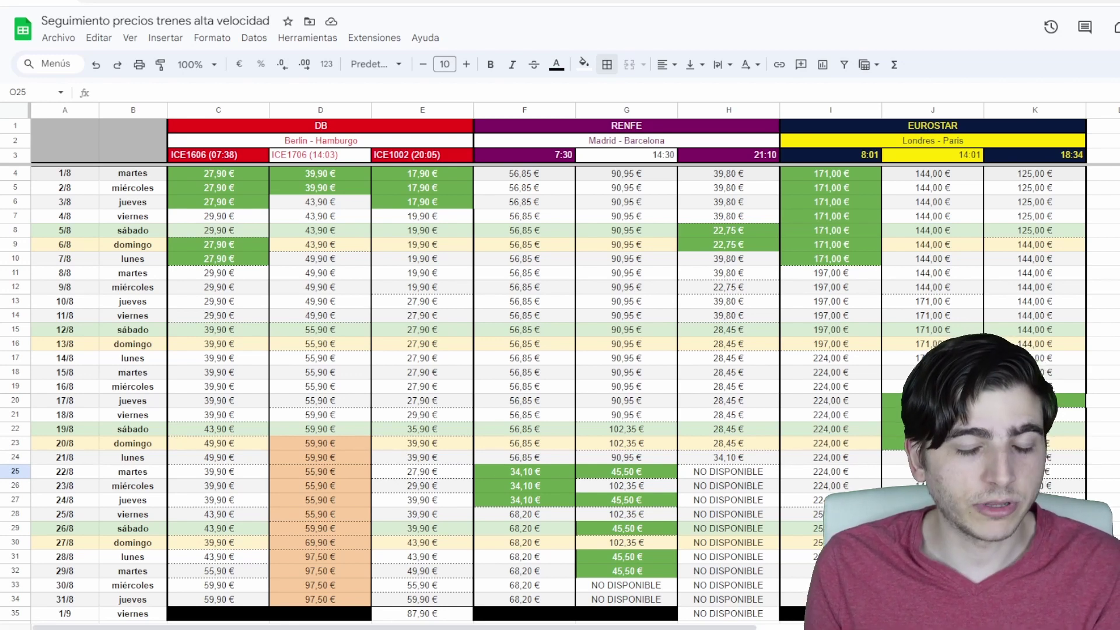
Examine the Berlin–Hamburg fares recorded from Tuesday 22 to Thursday 24 August across the three DB trains
left_click_drag(225, 474, 434, 503)
left_click_drag(134, 473, 143, 494)
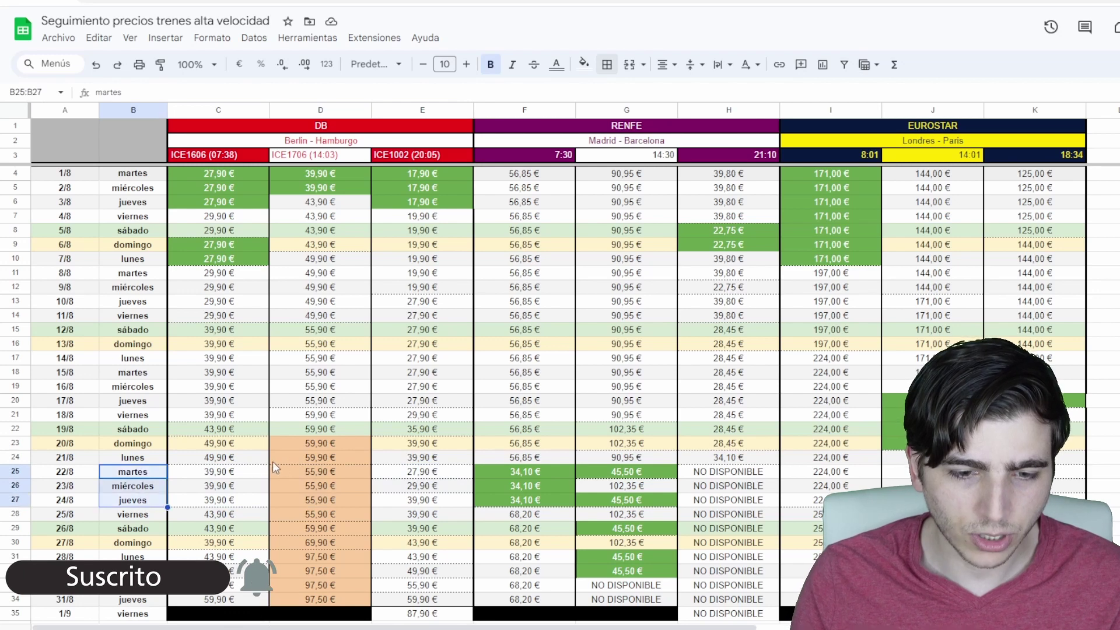
left_click_drag(222, 472, 451, 475)
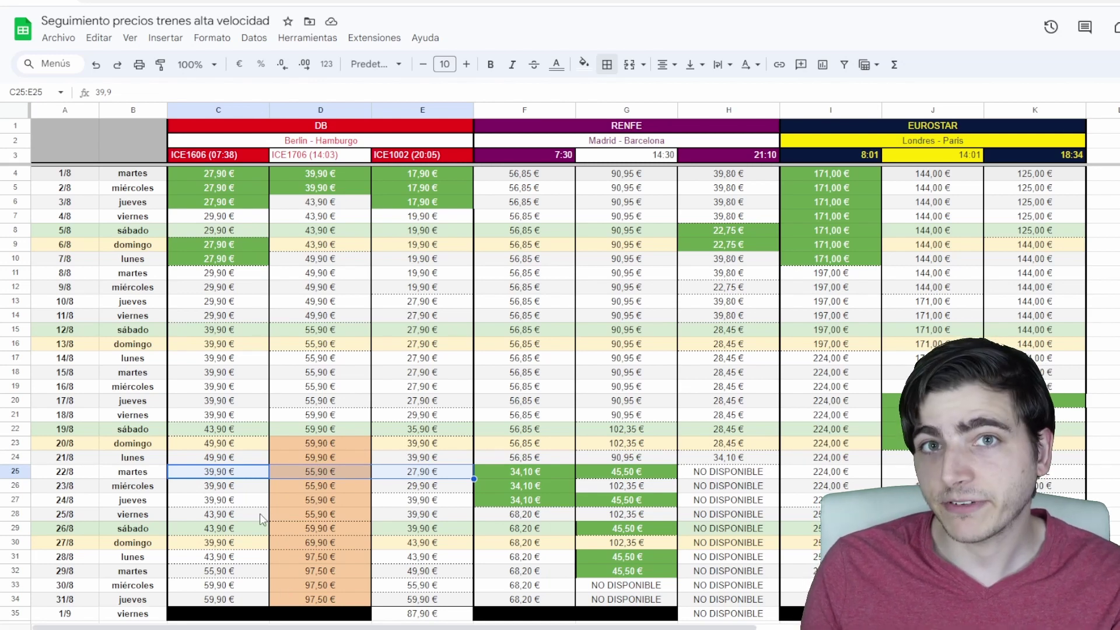
left_click(799, 557)
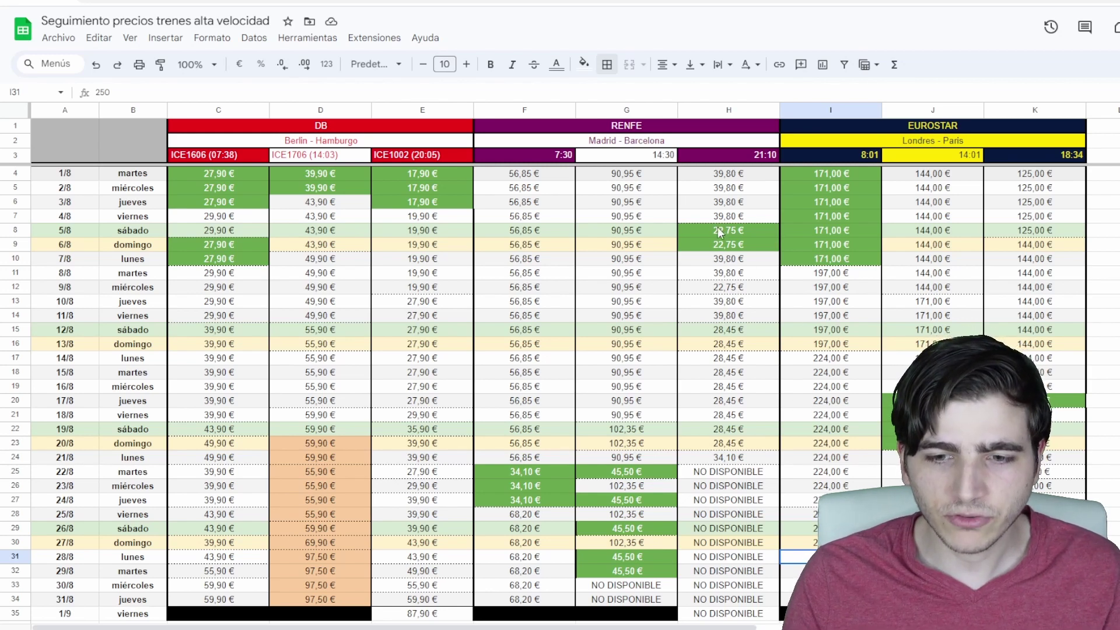
Examine the 21:10 Madrid–Barcelona entries for 5–6 August and from 22 August on, and the orange-shaded ICE1706 fares
left_click_drag(699, 228, 702, 250)
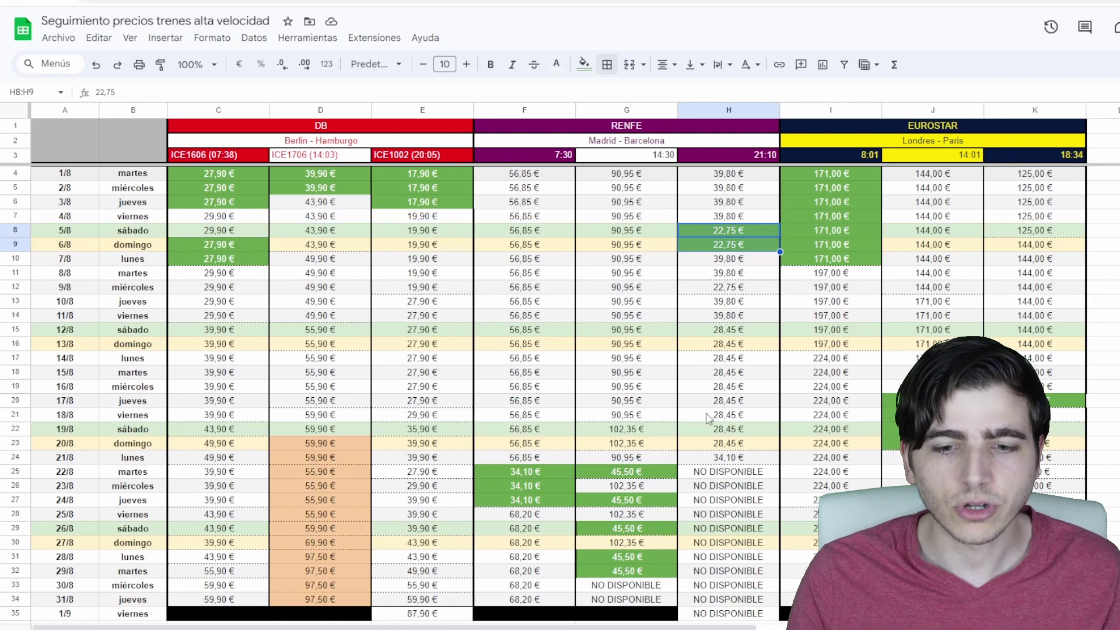
left_click(709, 476)
left_click_drag(711, 482, 714, 619)
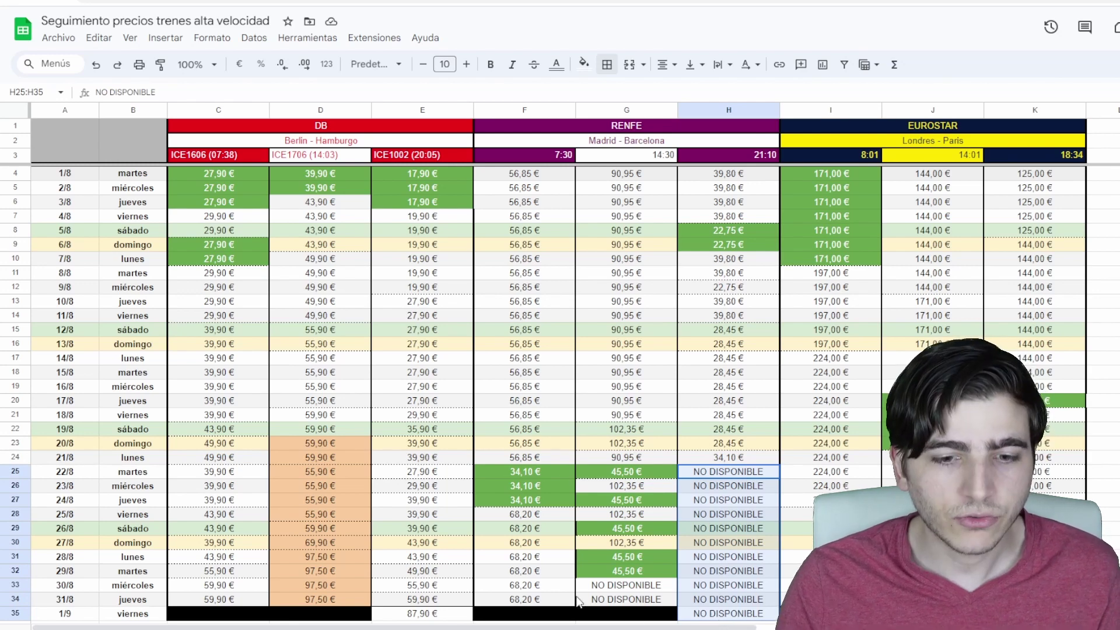
left_click(340, 447)
left_click_drag(340, 447, 340, 606)
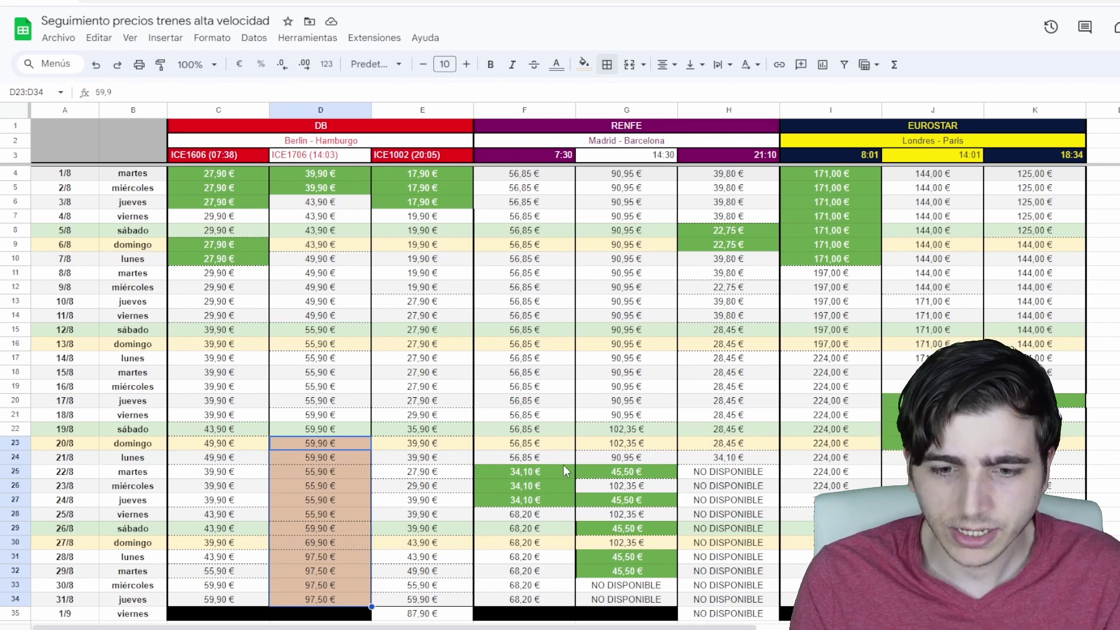
Compare the 7:30 Madrid–Barcelona fares from 21 to 24 August with those of the 14:30 train
left_click(548, 460)
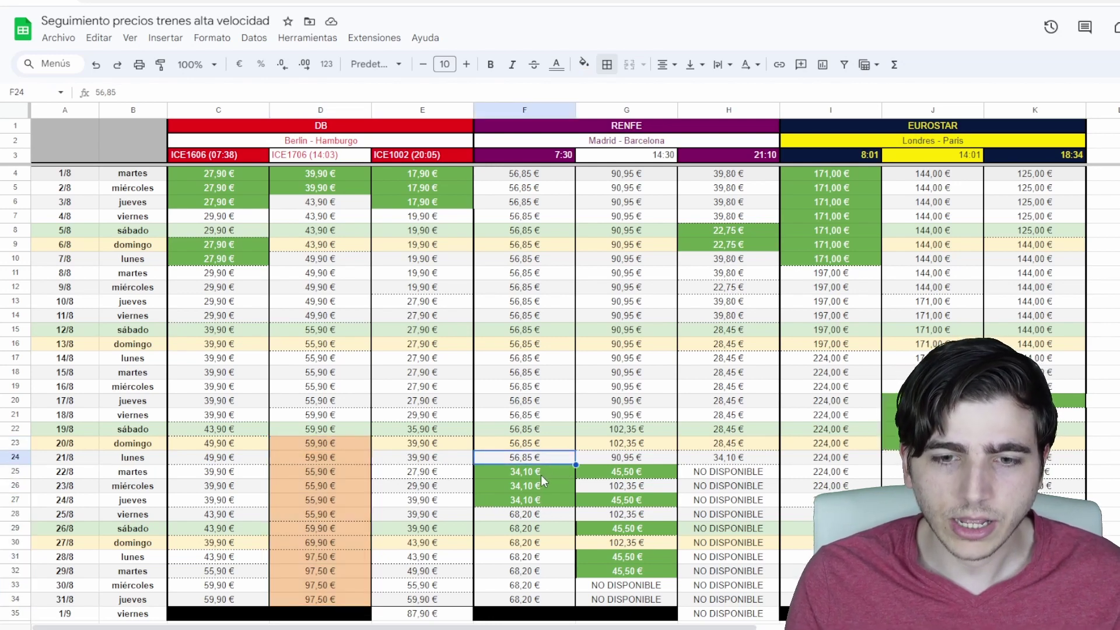
left_click(540, 475)
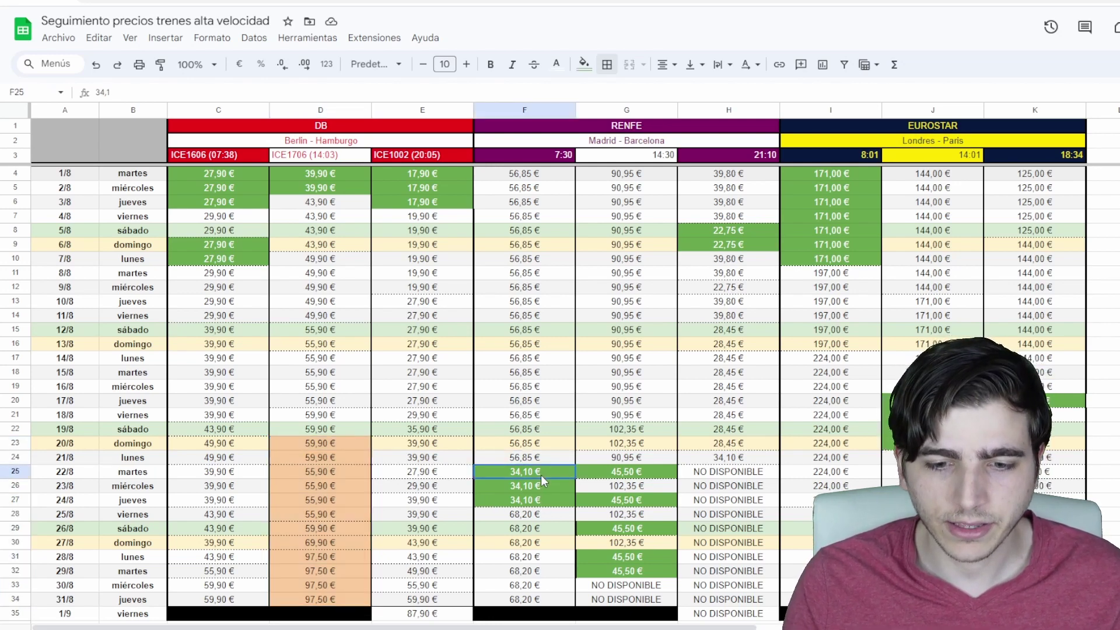
left_click_drag(541, 475, 616, 505)
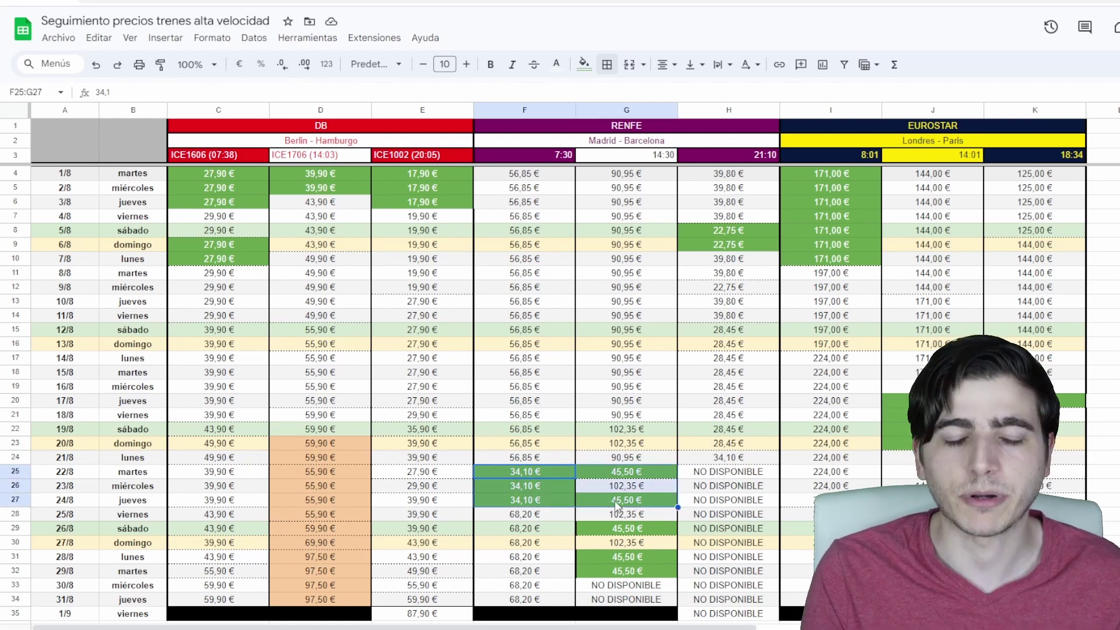
left_click(544, 496)
Go through the 14:30 Madrid–Barcelona fares day by day from 22 to 30 August
left_click(645, 476)
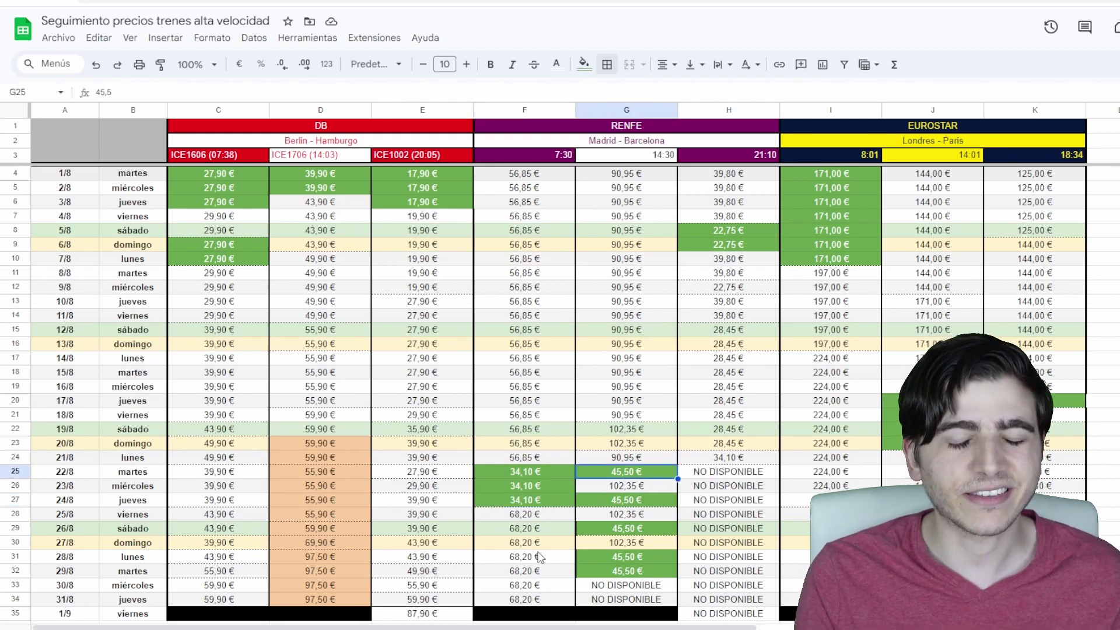
key("Down")
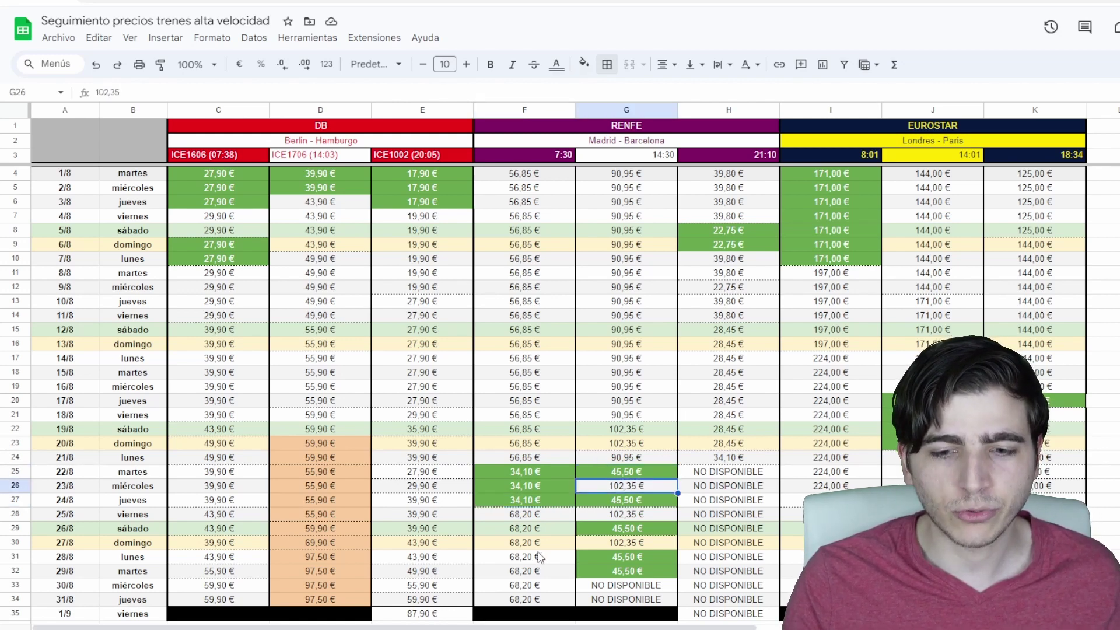
key("Down")
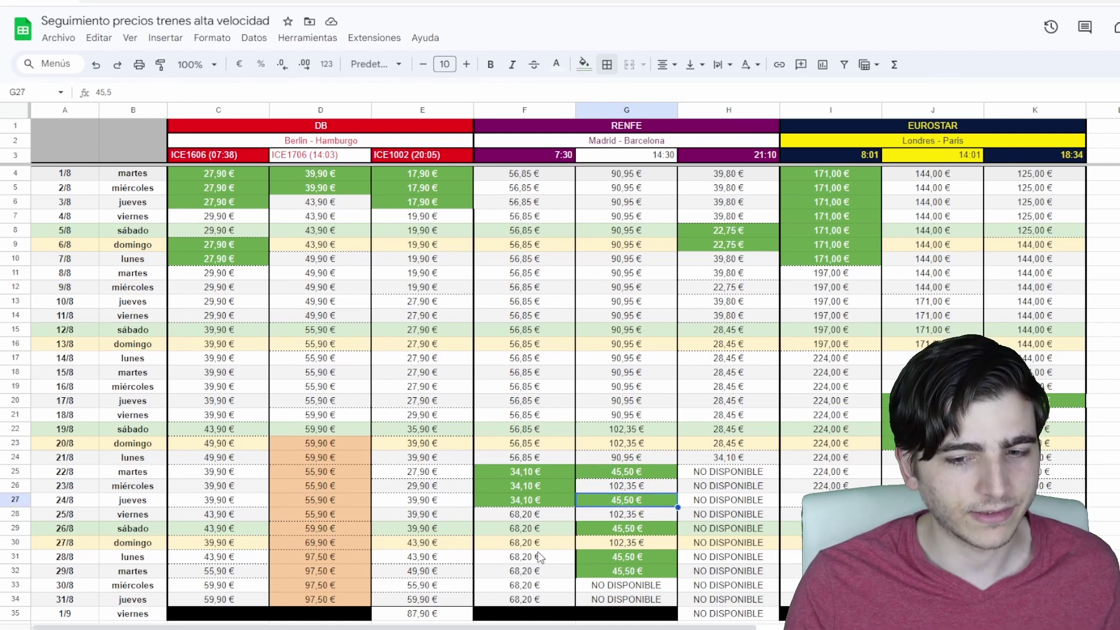
key("Down")
key("Down")
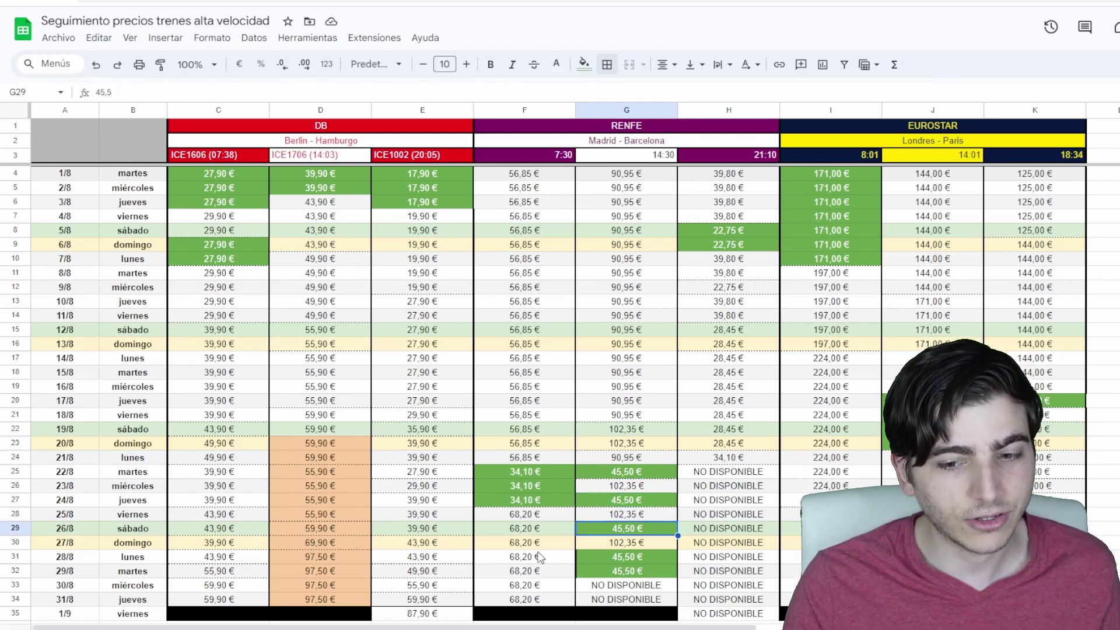
key("Down")
key("Down")
key("Down")
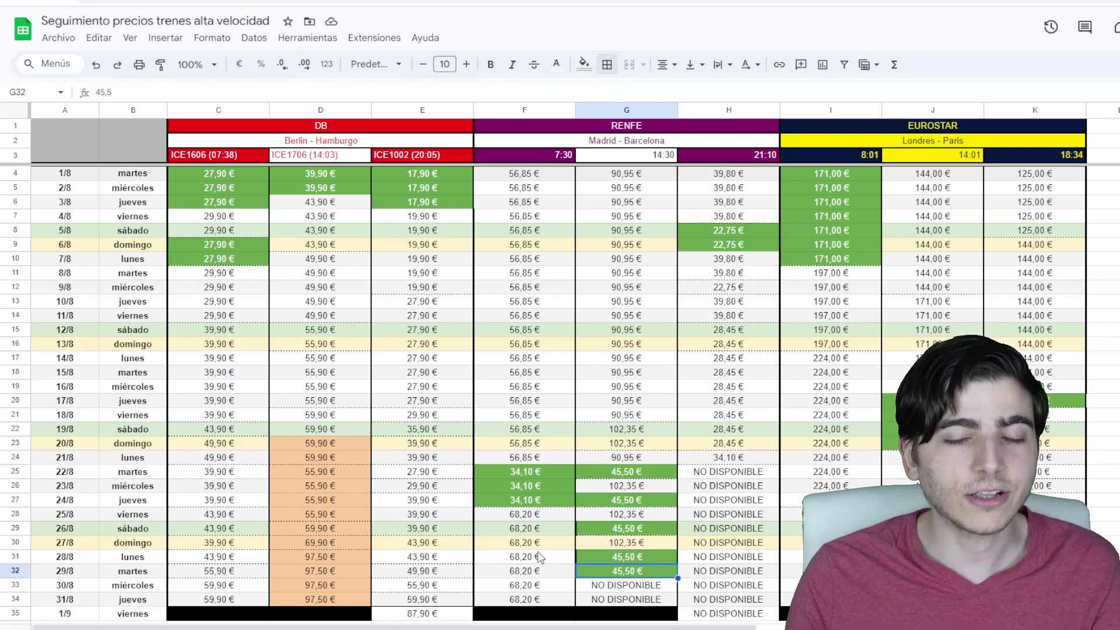
key("Down")
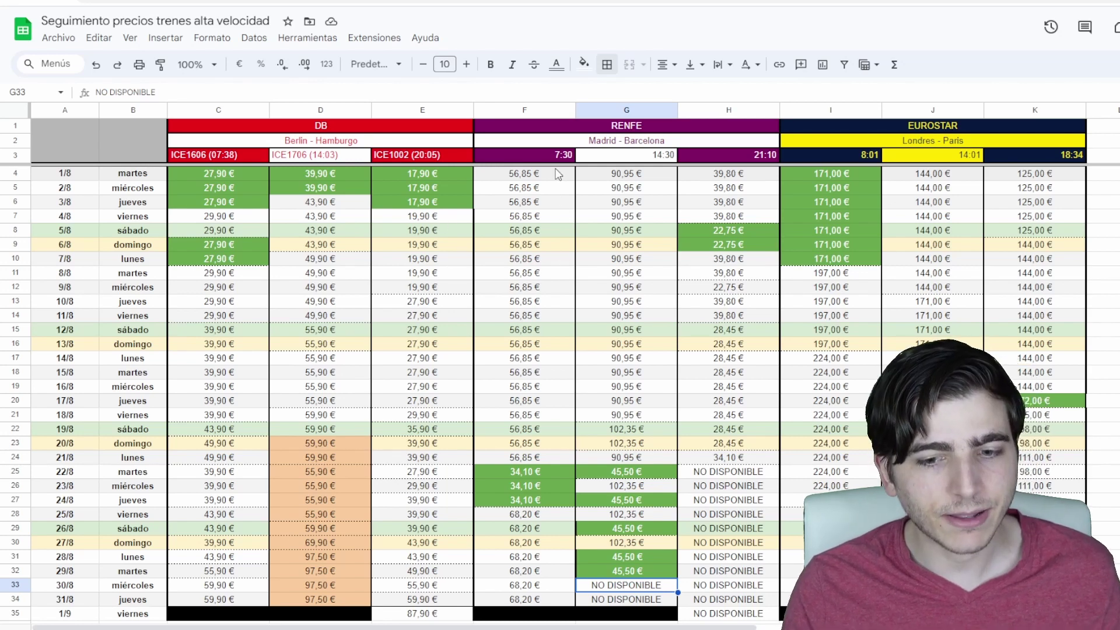
Recheck the 7:30 and 14:30 Madrid–Barcelona fares for 22–24 August and the 21:10 entries for 6 and 22 August
left_click_drag(558, 467, 656, 495)
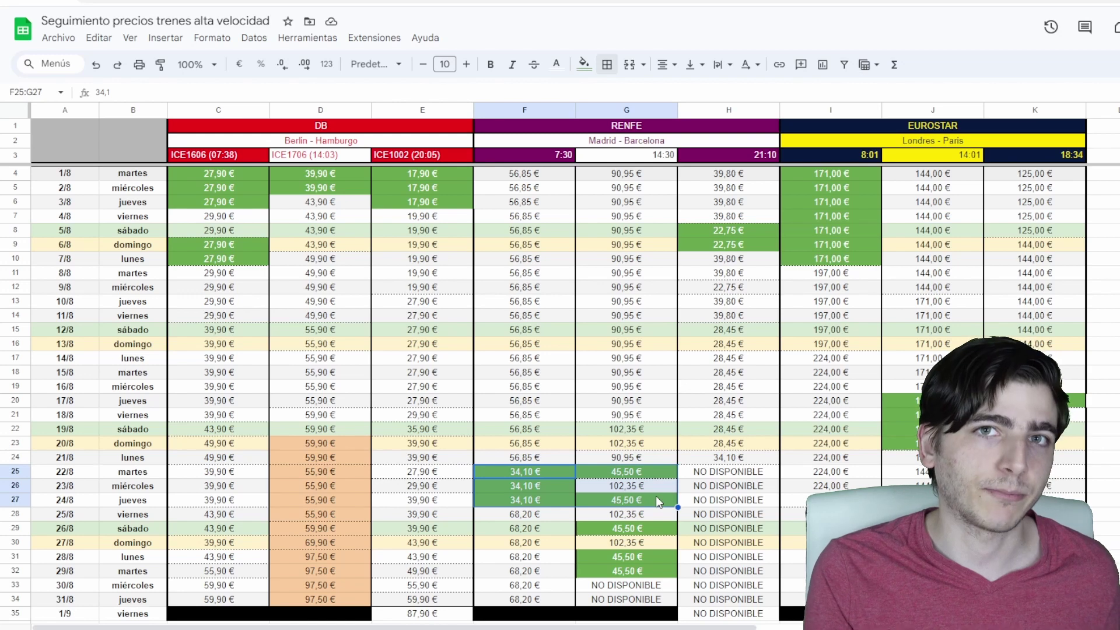
left_click(758, 241)
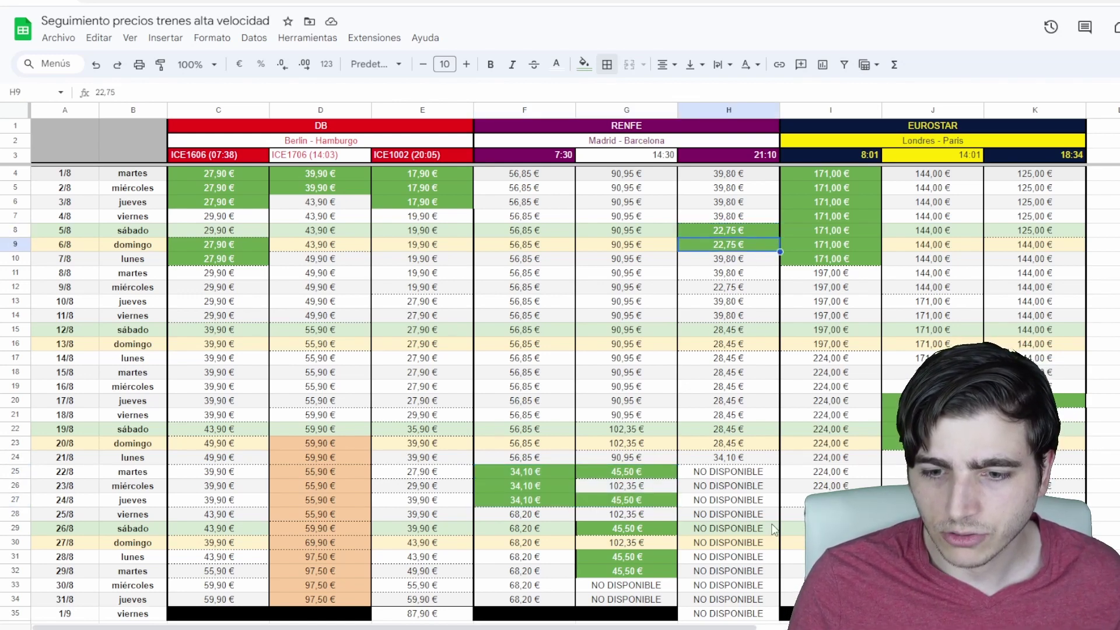
left_click(730, 471)
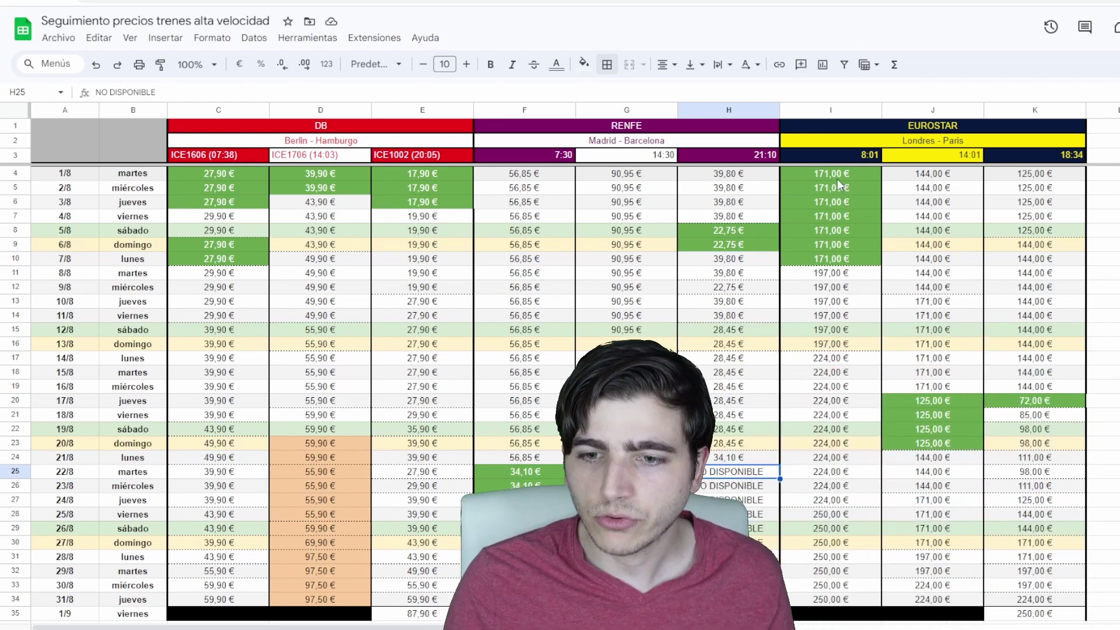
Examine the green-highlighted London–Paris fares: 8:01 for 1–7 August, 14:01 for 17–20 August and 18:34 for 17 August
left_click(840, 174)
left_click_drag(840, 173, 864, 258)
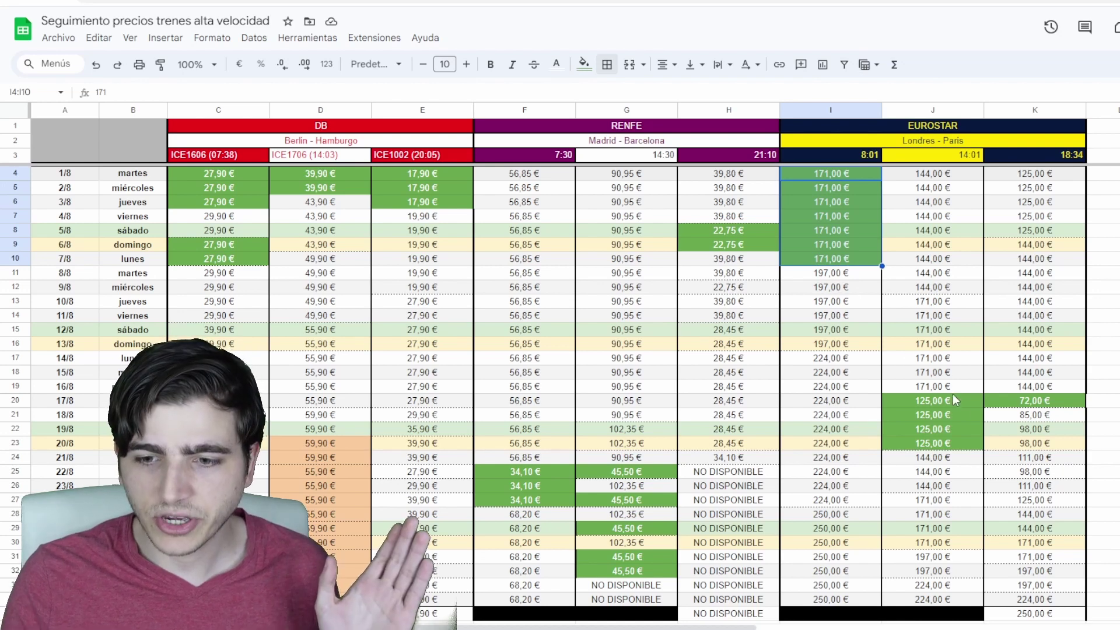
left_click_drag(969, 398, 966, 447)
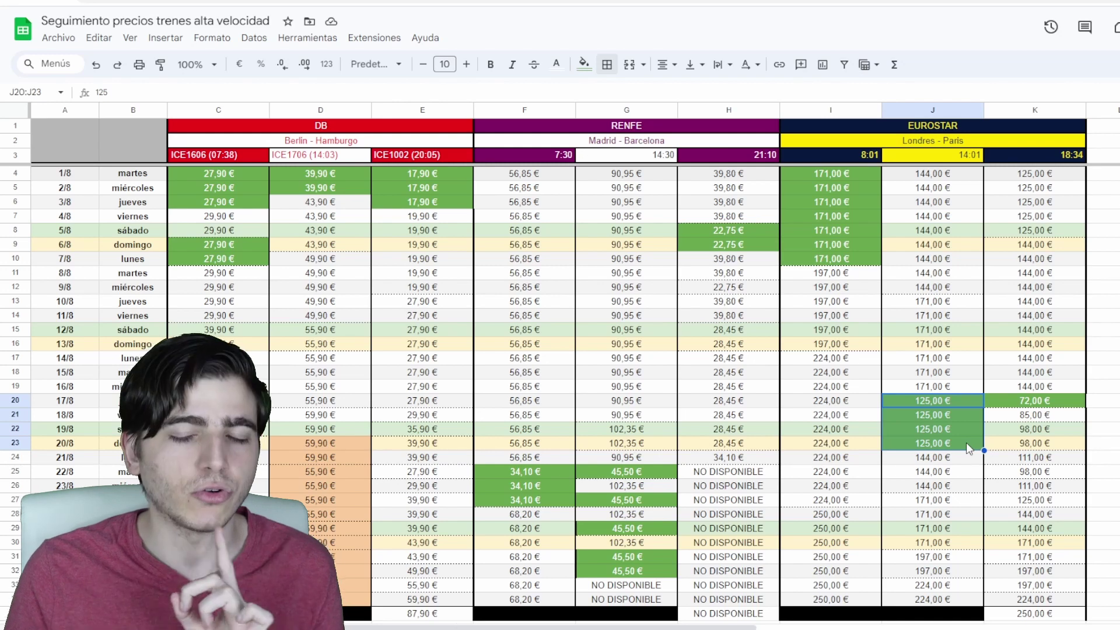
left_click(1019, 404)
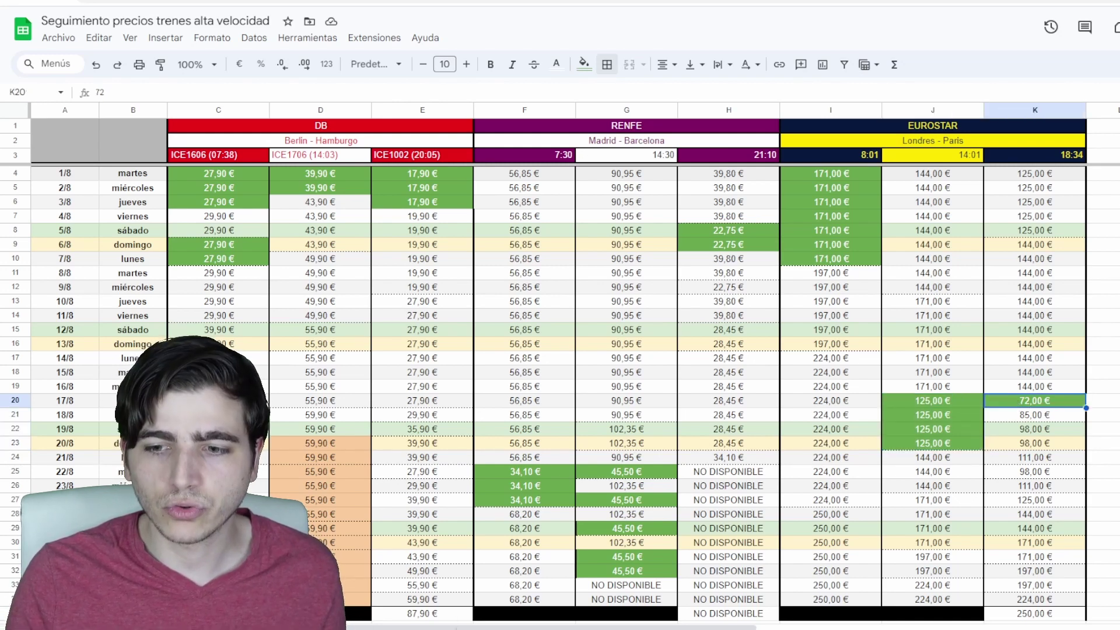
Examine how the 18:34 London–Paris fare develops from 17 and 18 August through to 27 August
left_click(1102, 403)
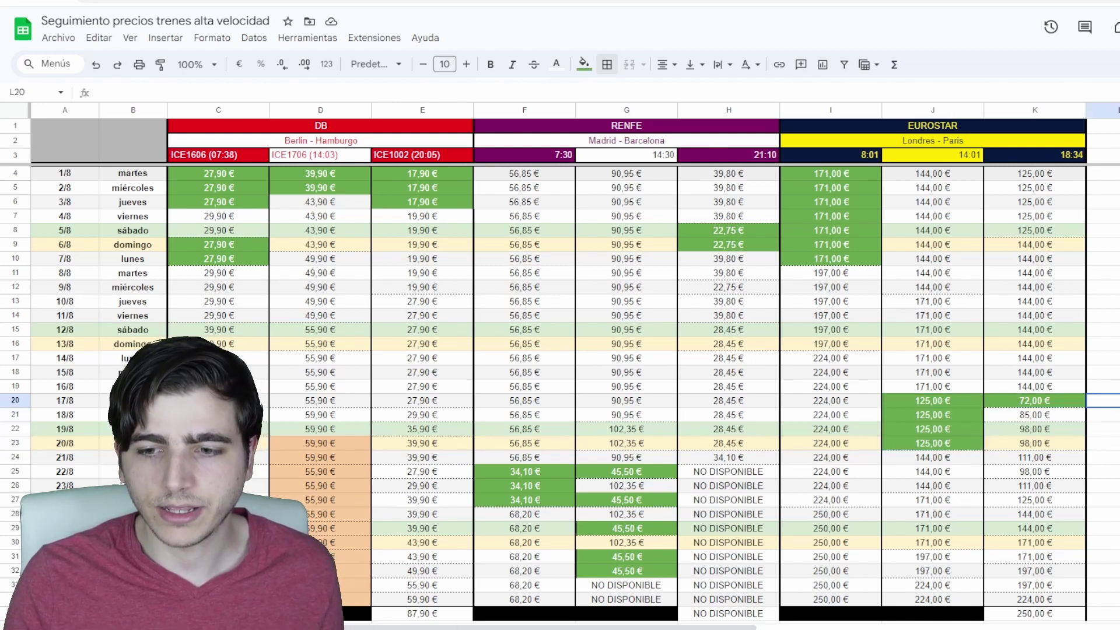
left_click(1078, 406)
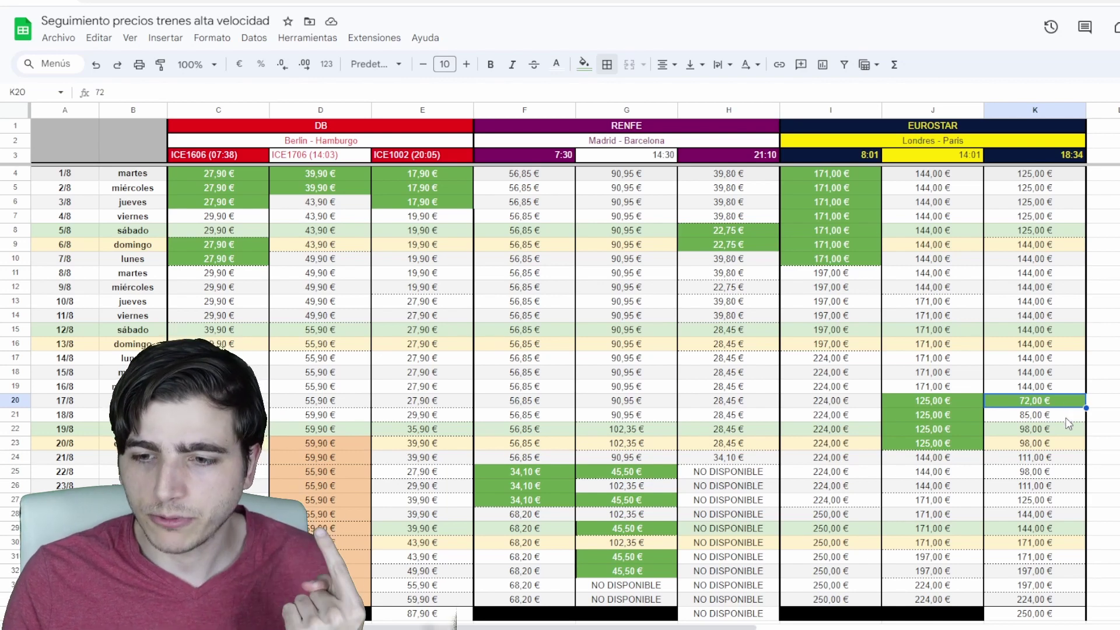
left_click(1069, 422)
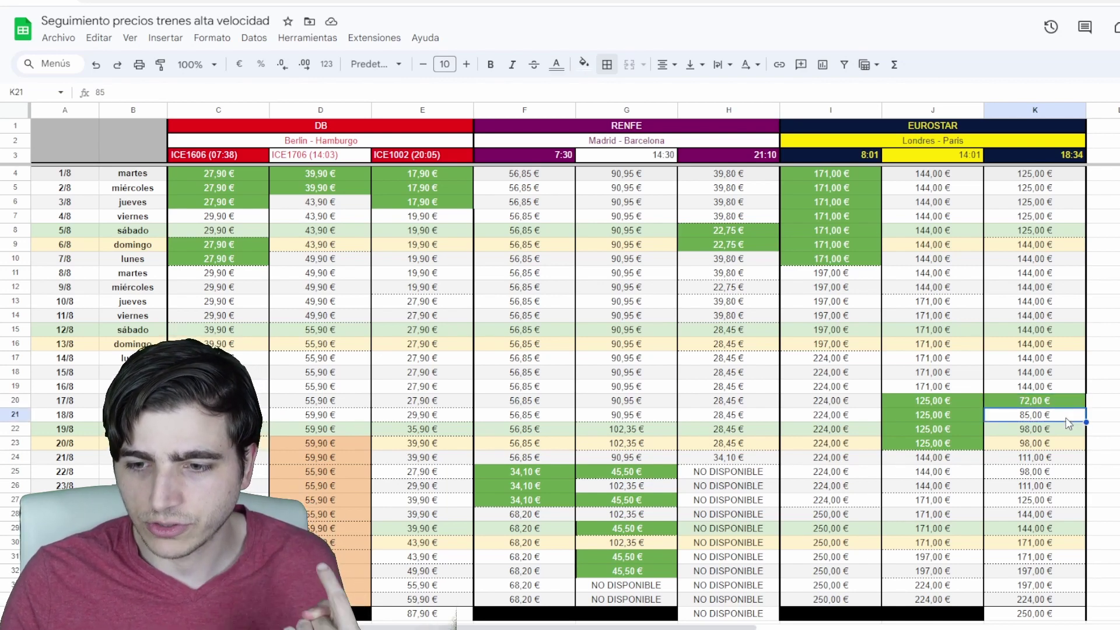
left_click(1047, 546)
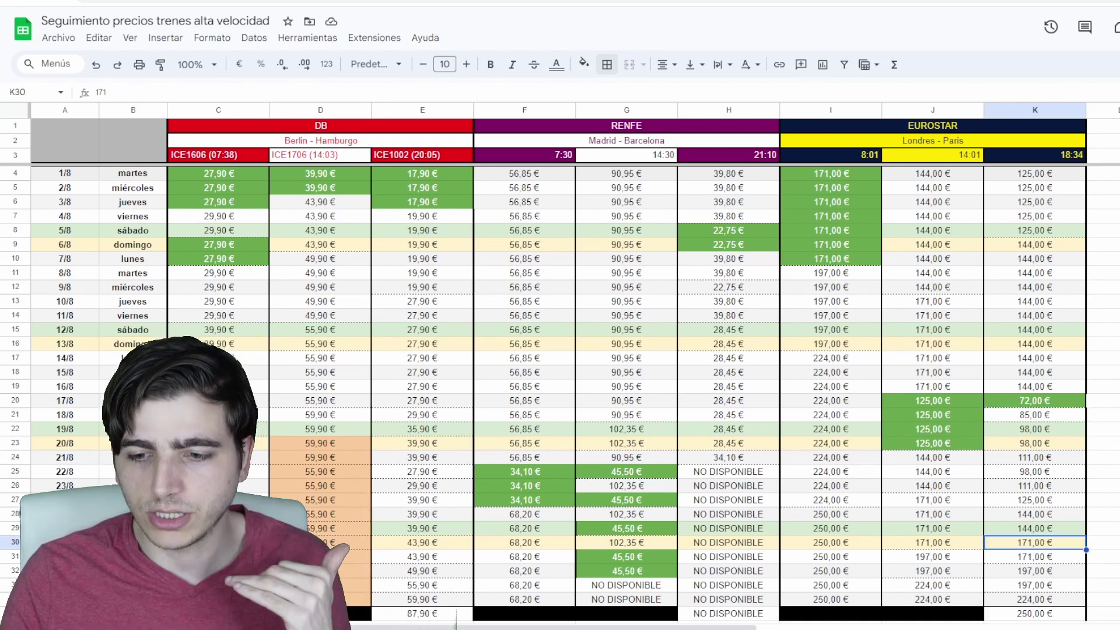
Compare the last recorded fare of the 18:34 London–Paris train with that of the 20:05 Berlin–Hamburg train
left_click(1036, 614)
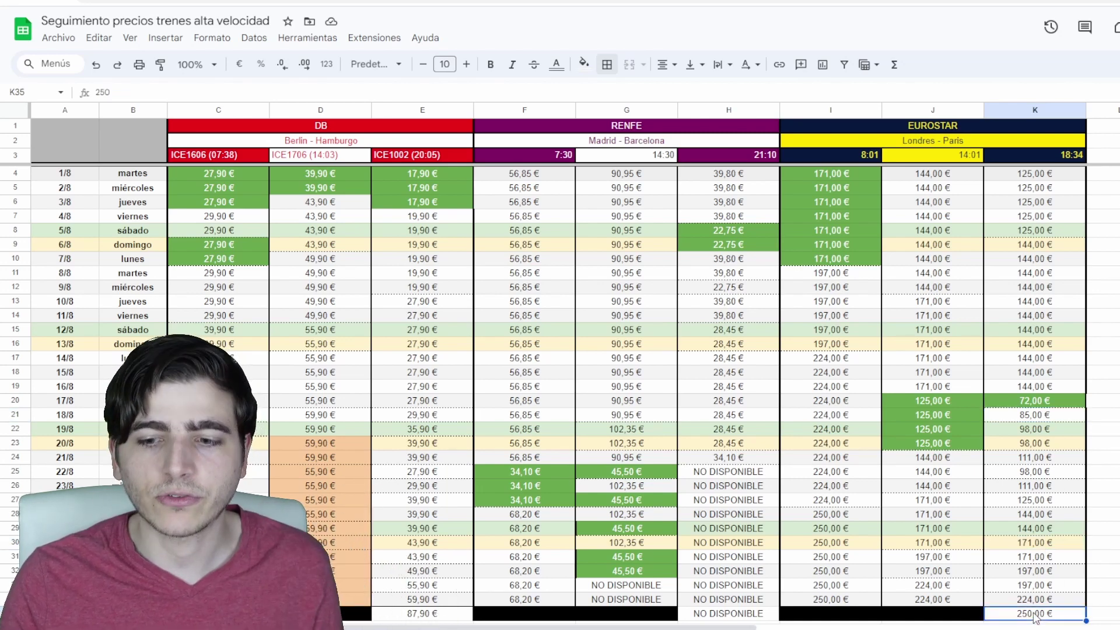
left_click(430, 617)
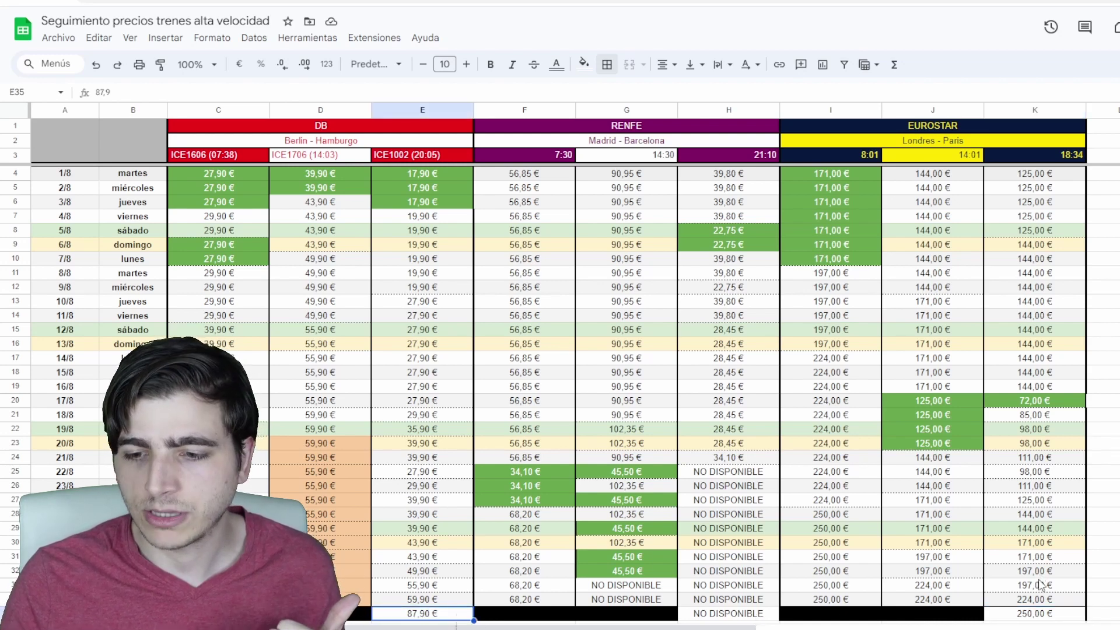
left_click(1044, 619)
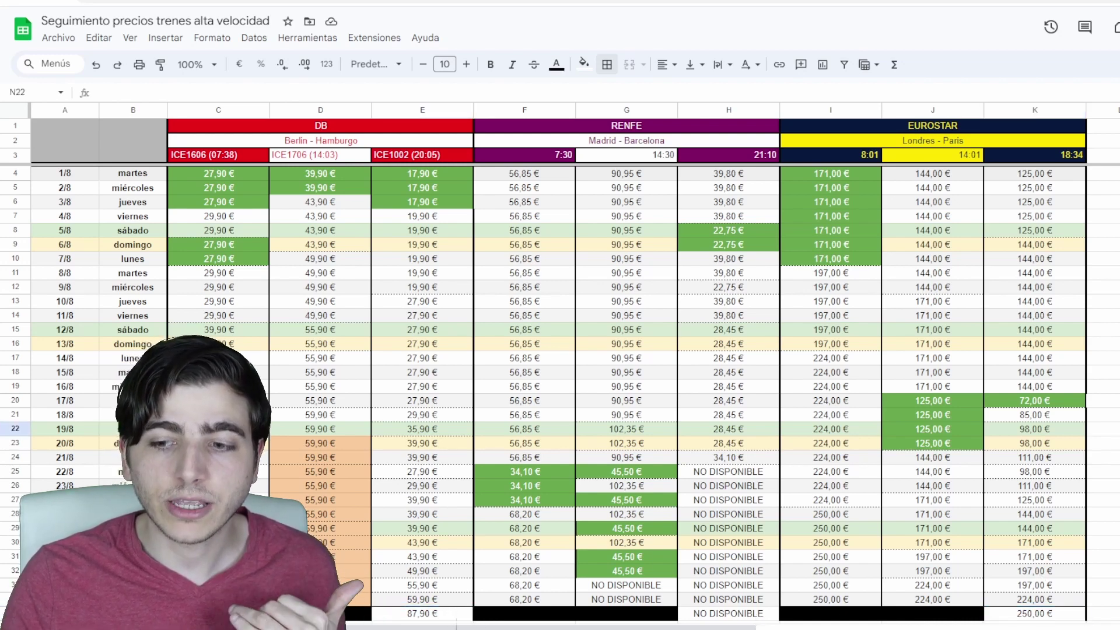